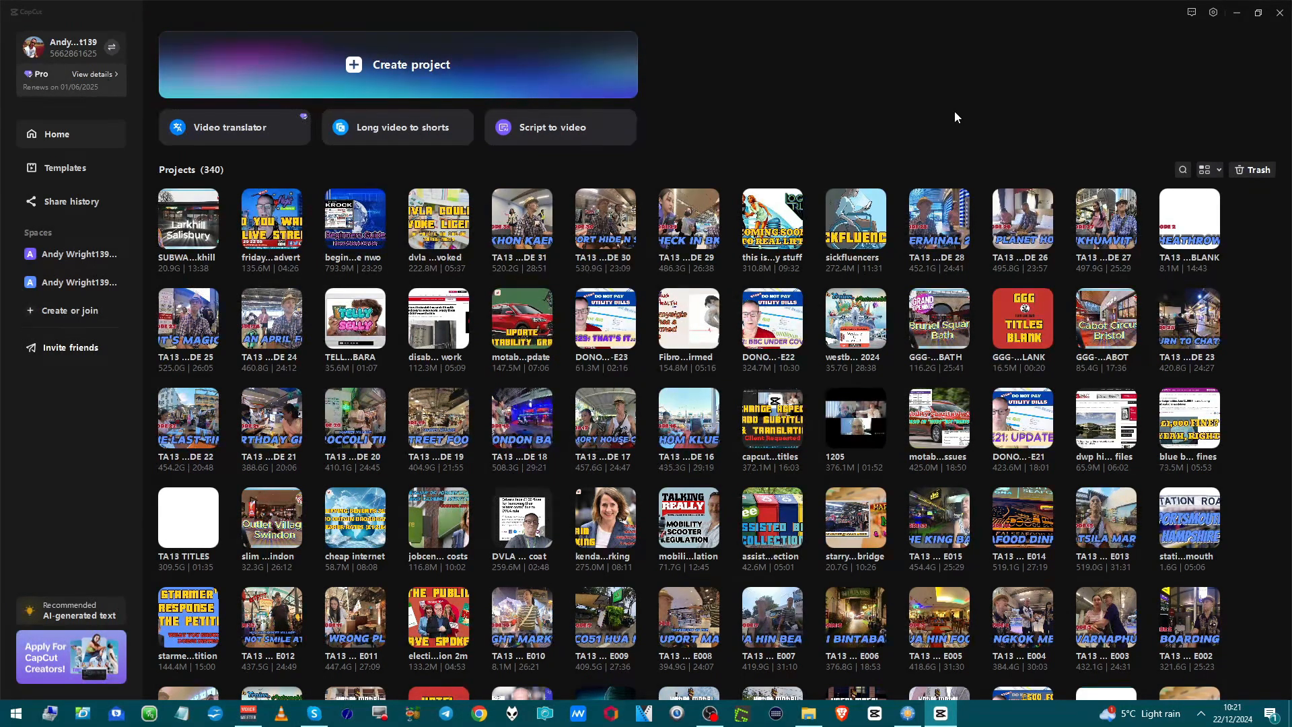
# Open the TA13 TITLES project from the project list.
pyautogui.scroll(1, 976, 299)
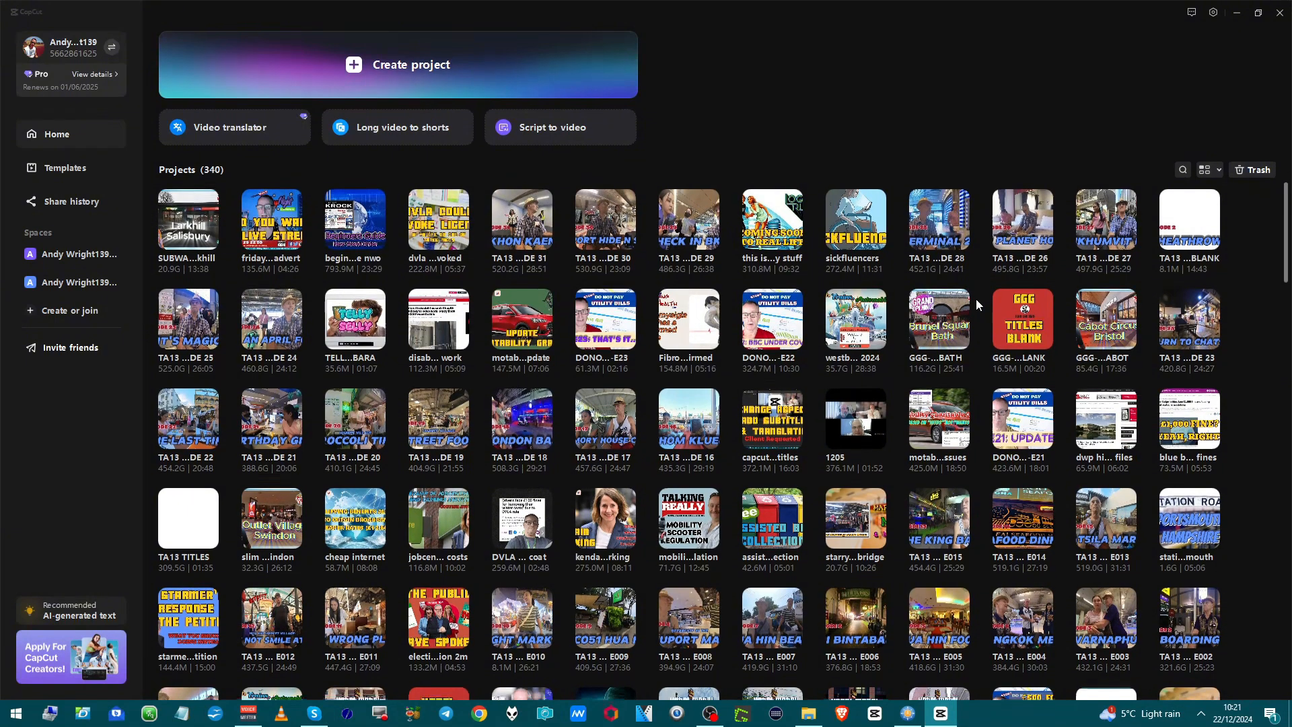
pyautogui.scroll(-15, 976, 299)
pyautogui.scroll(15, 999, 320)
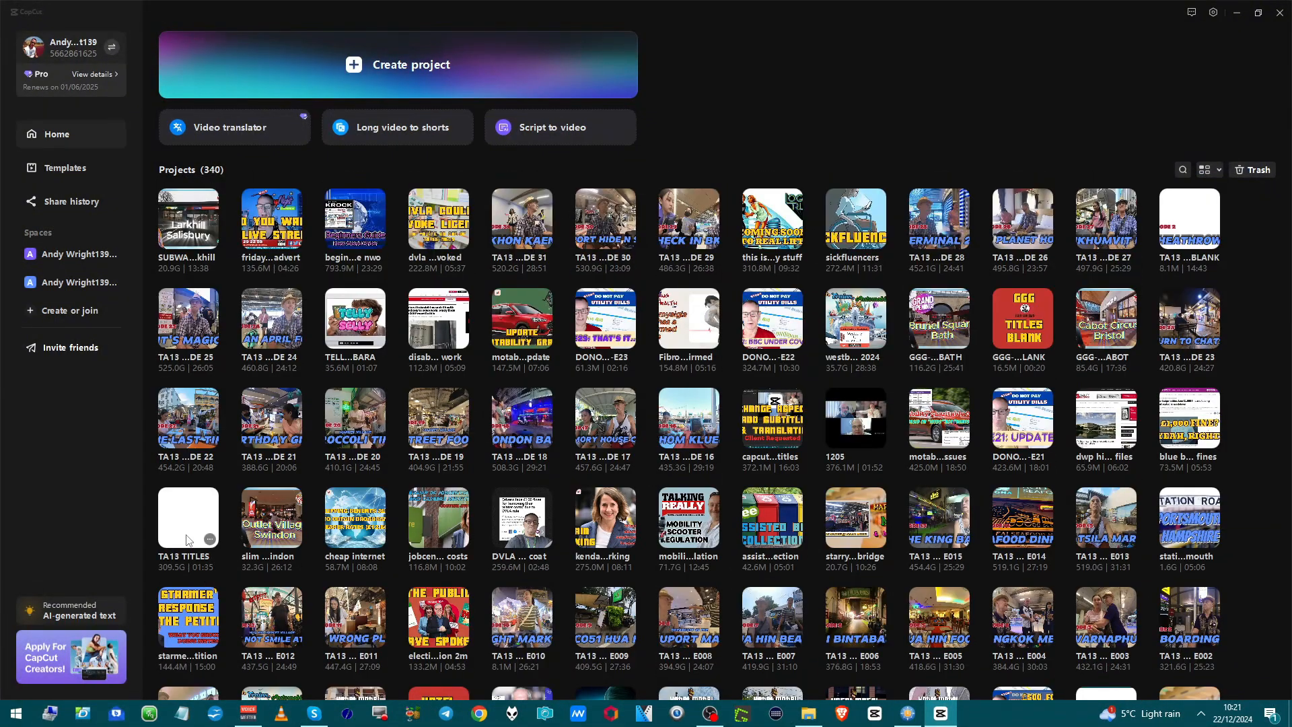
pyautogui.click(189, 539)
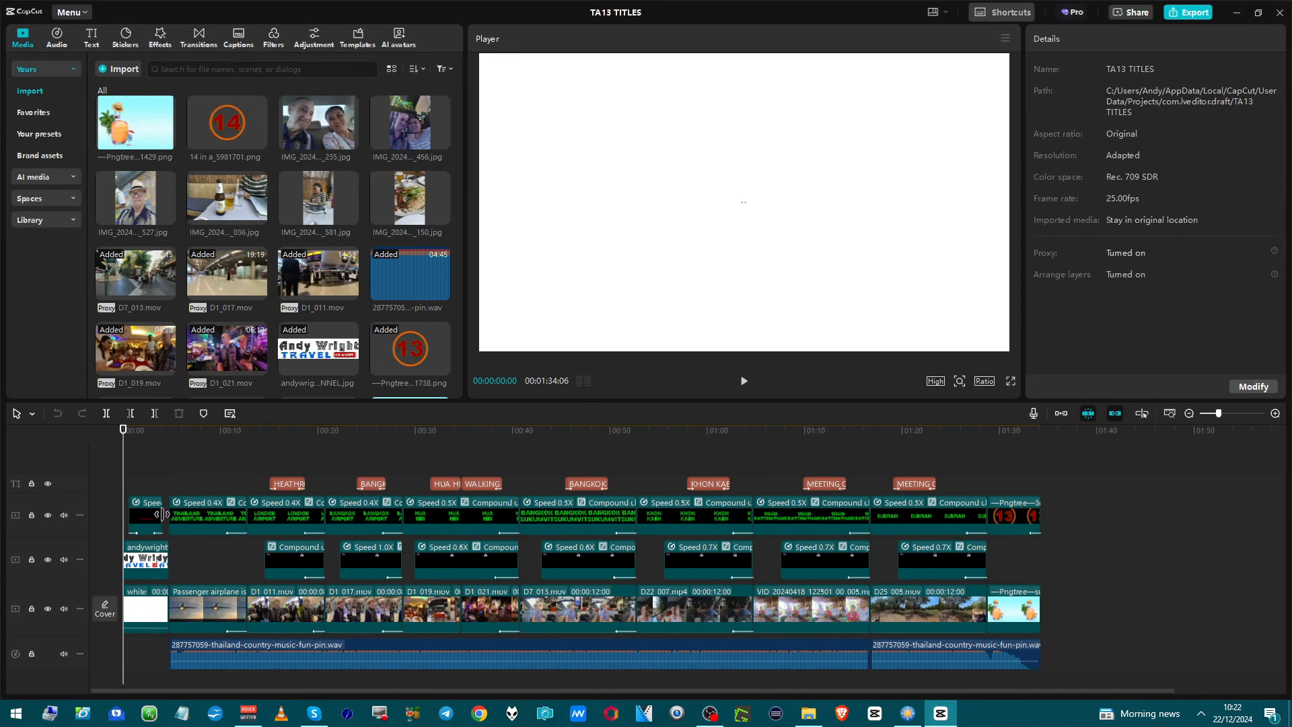
# Play the title sequence from the Thailand Adventure title to its end, and return to the start of the closing 13 clip.
pyautogui.hotkey('ctrl', 'a')
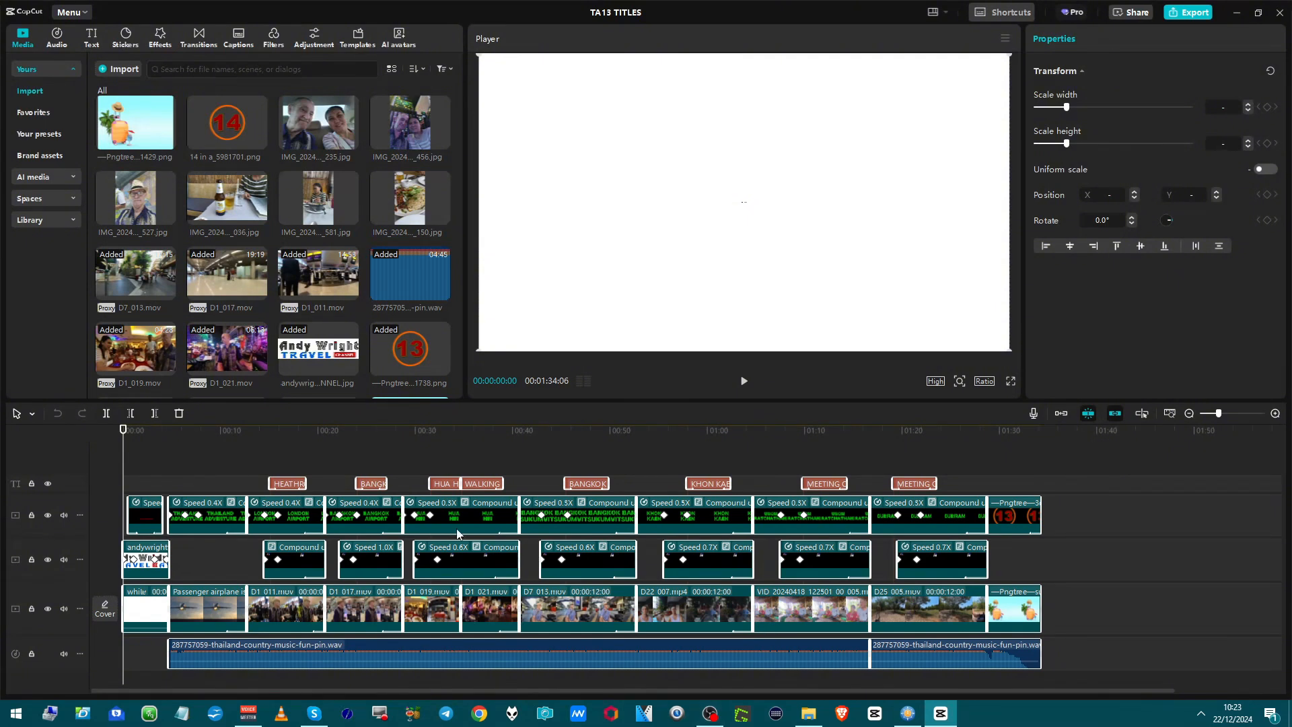
pyautogui.click(170, 483)
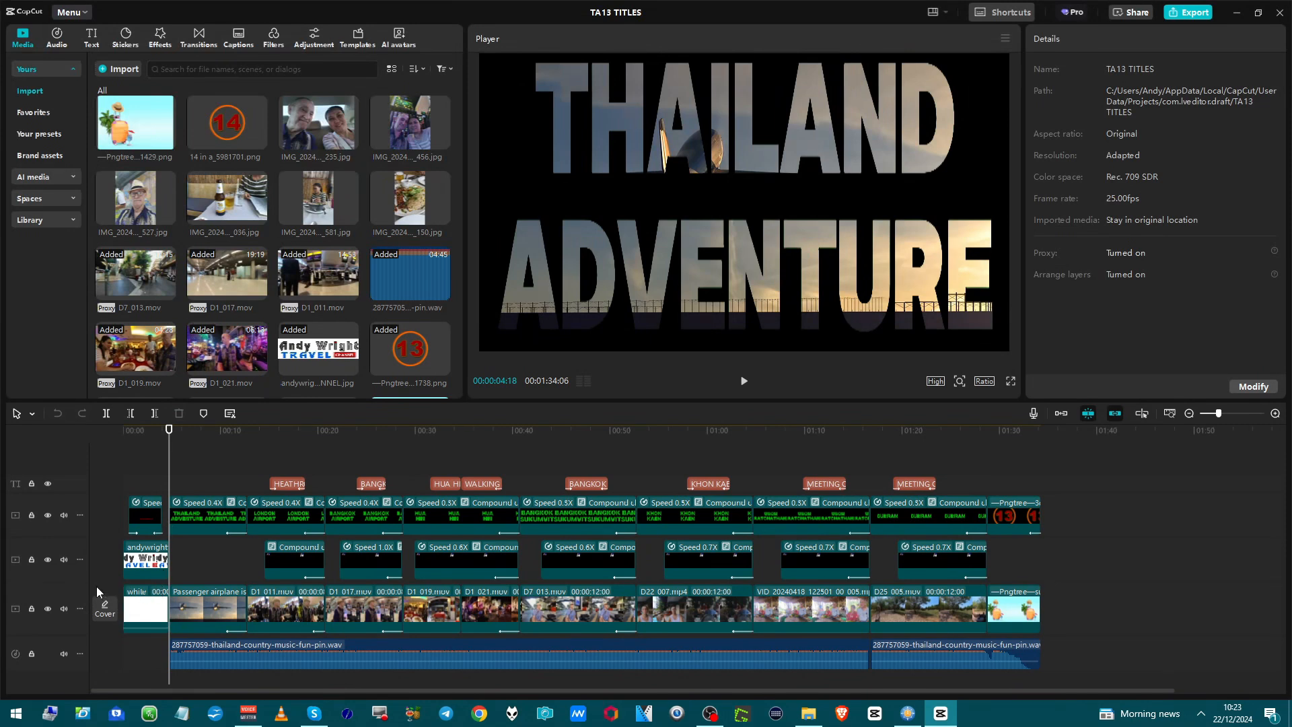
pyautogui.press('space')
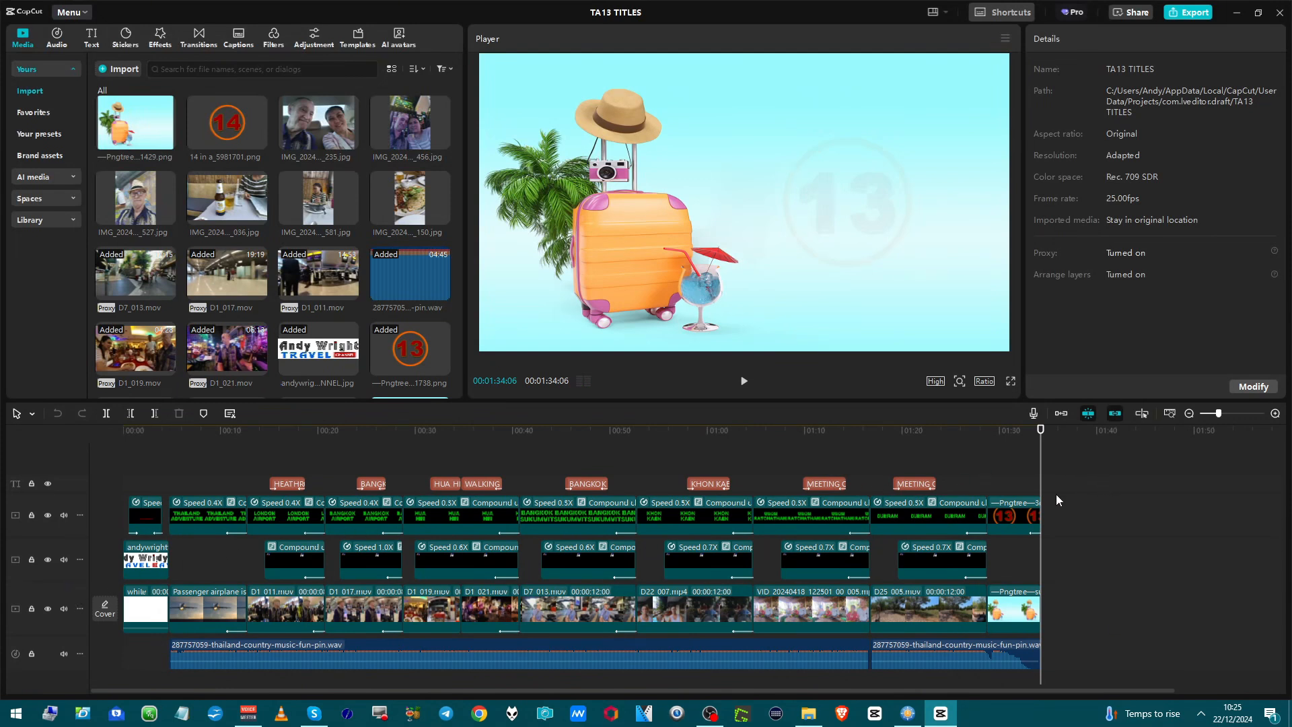
pyautogui.press('Up')
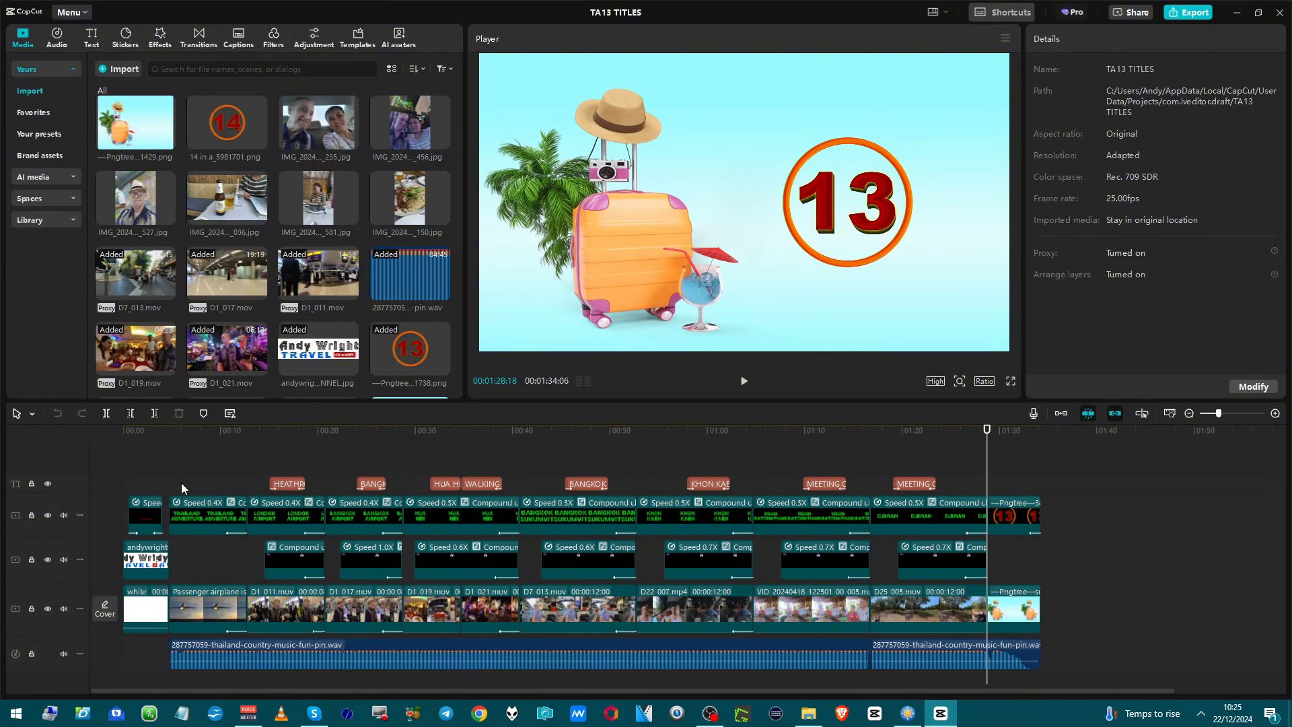
# Combine all the video, text and audio clips on the timeline into one compound clip.
pyautogui.hotkey('ctrl', 'a')
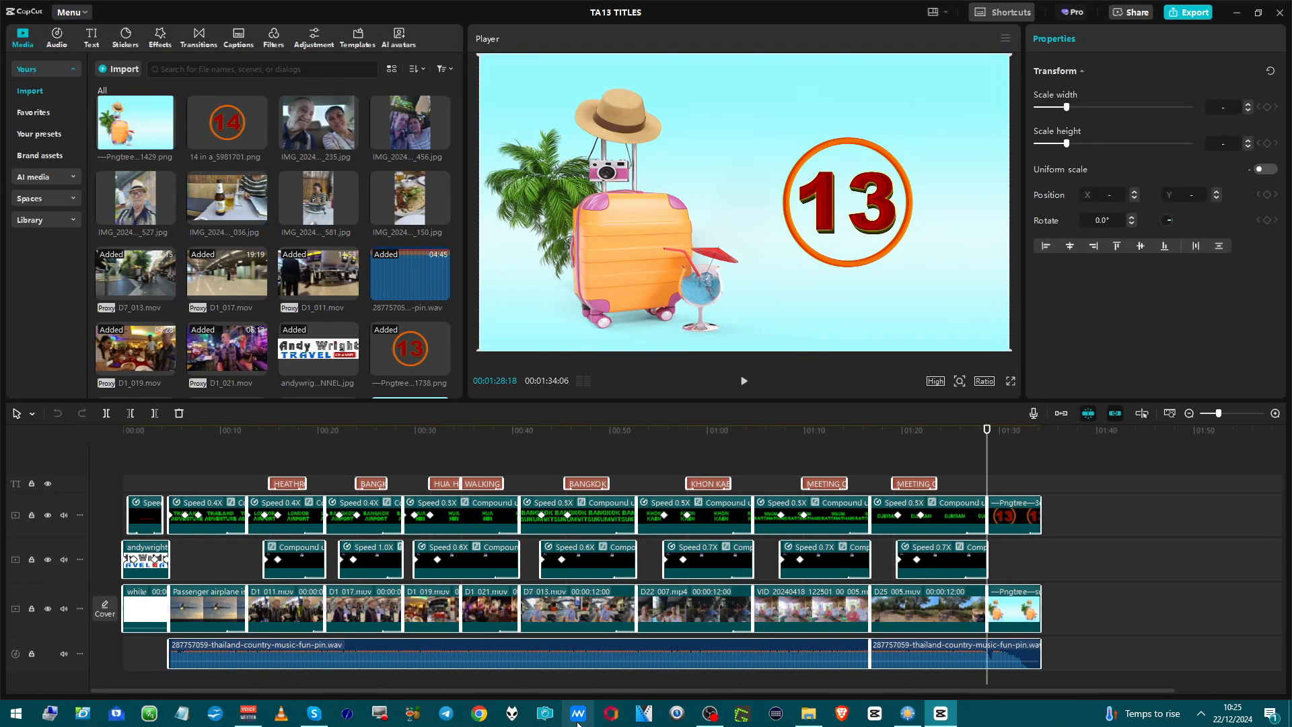
pyautogui.rightClick(679, 564)
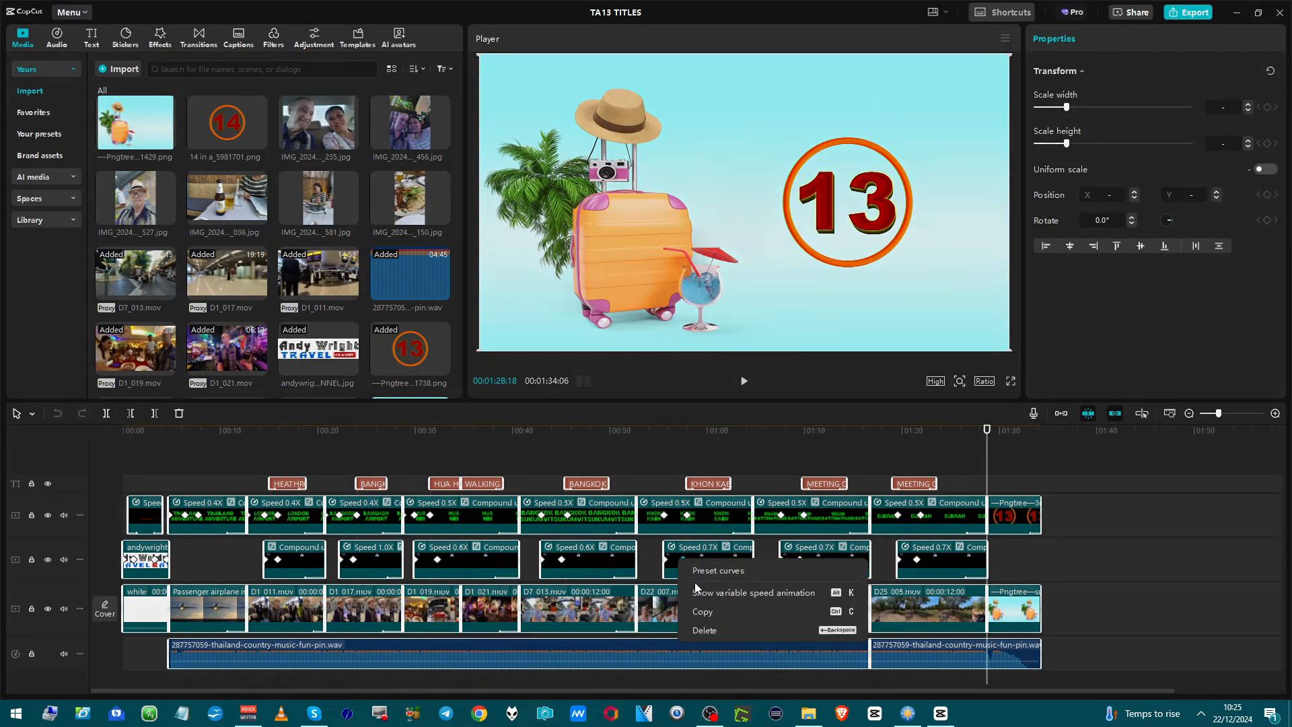
pyautogui.click(712, 522)
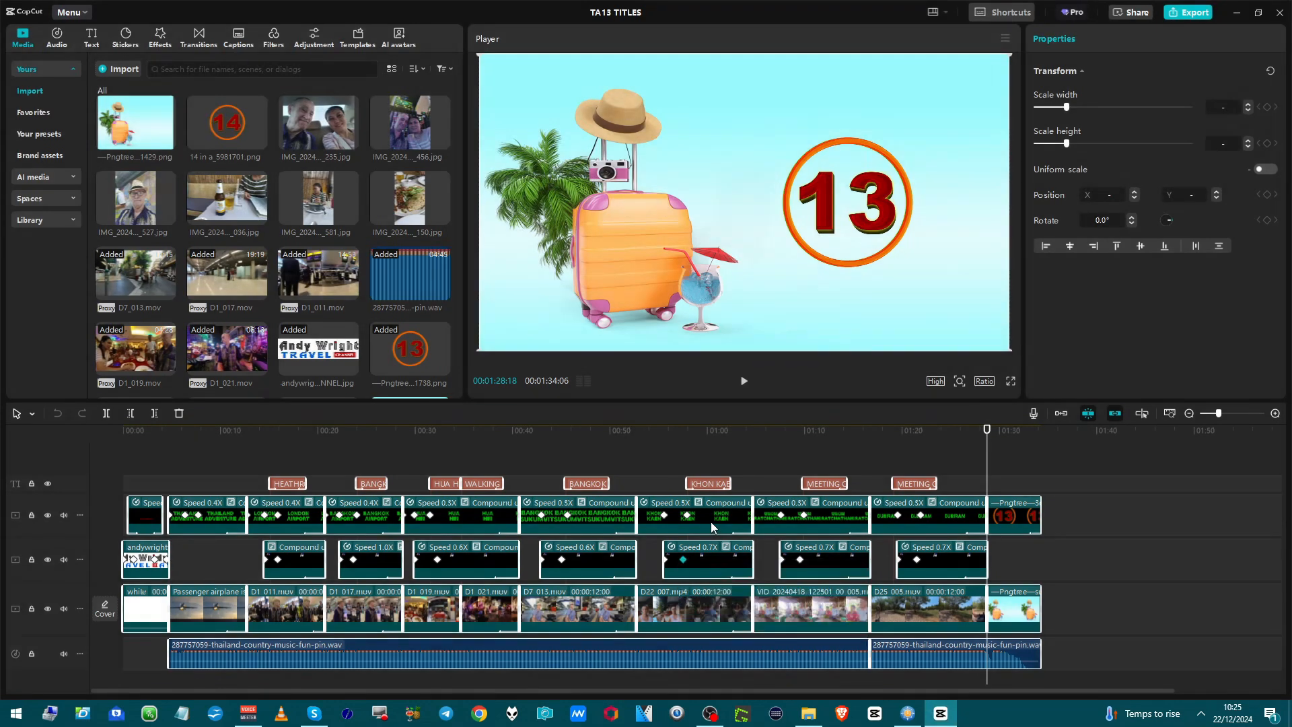
pyautogui.rightClick(711, 522)
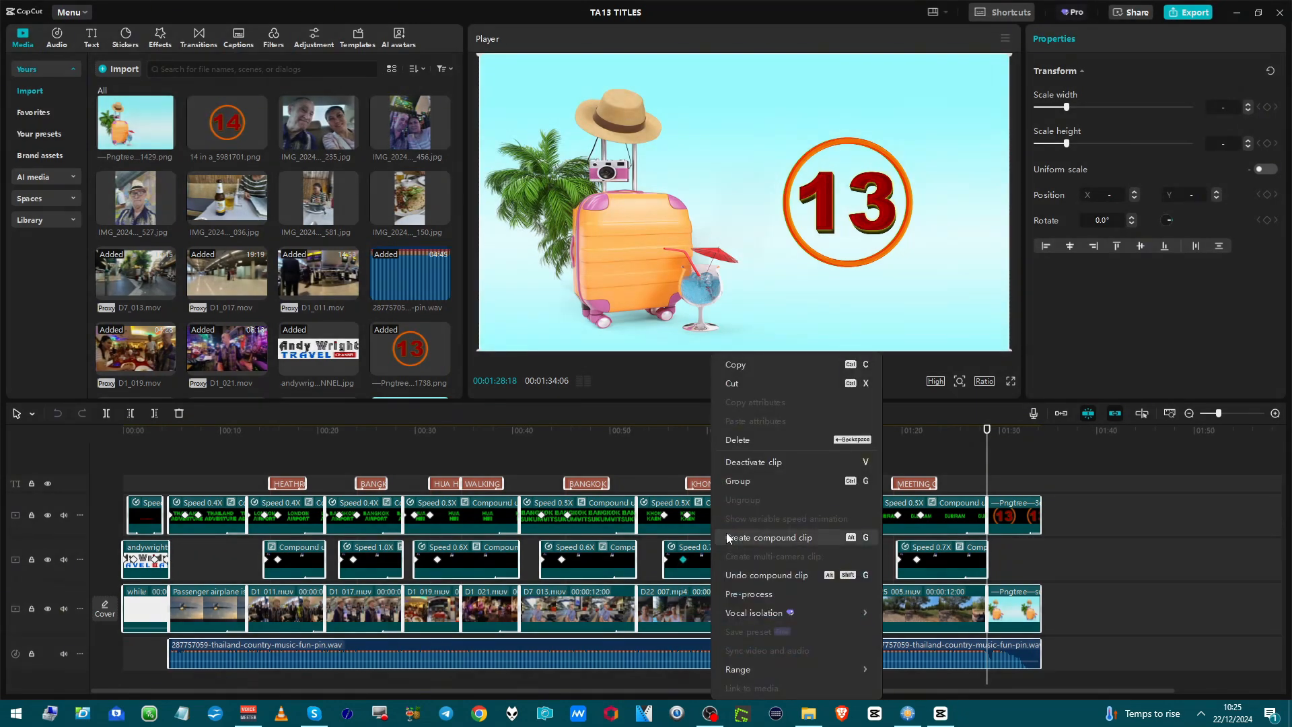
pyautogui.click(728, 537)
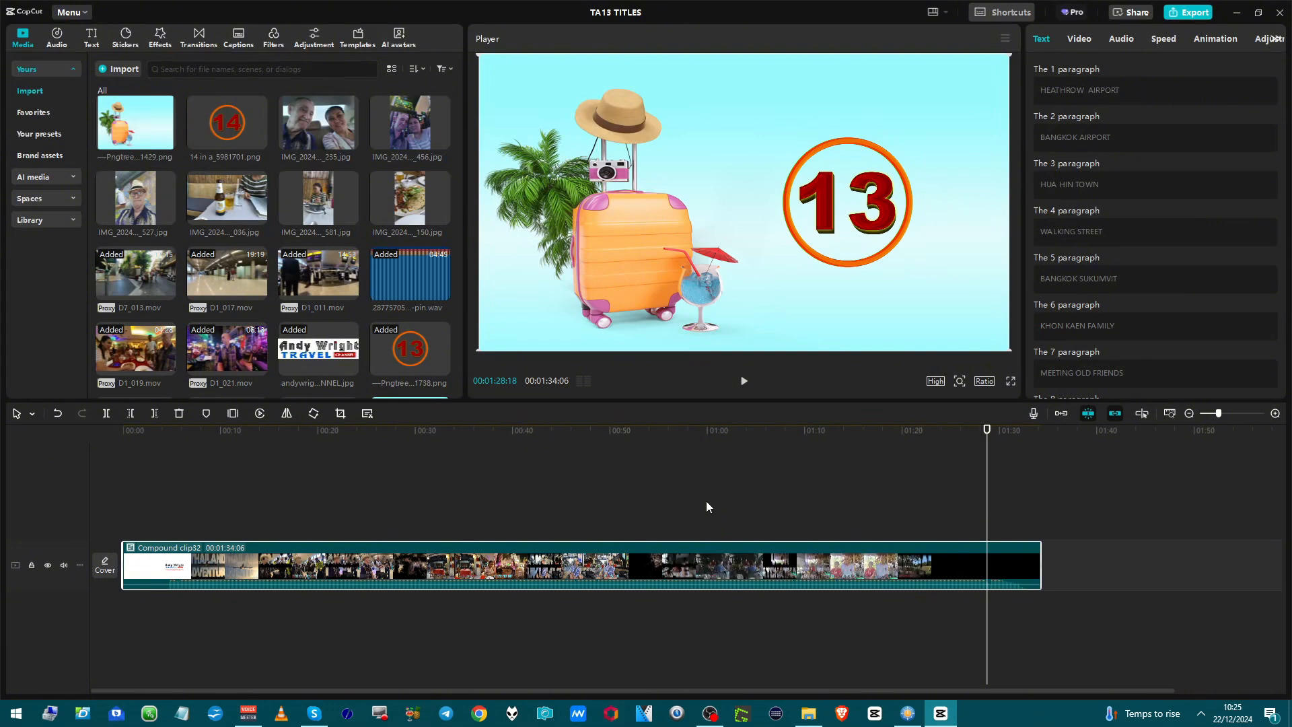
pyautogui.rightClick(755, 572)
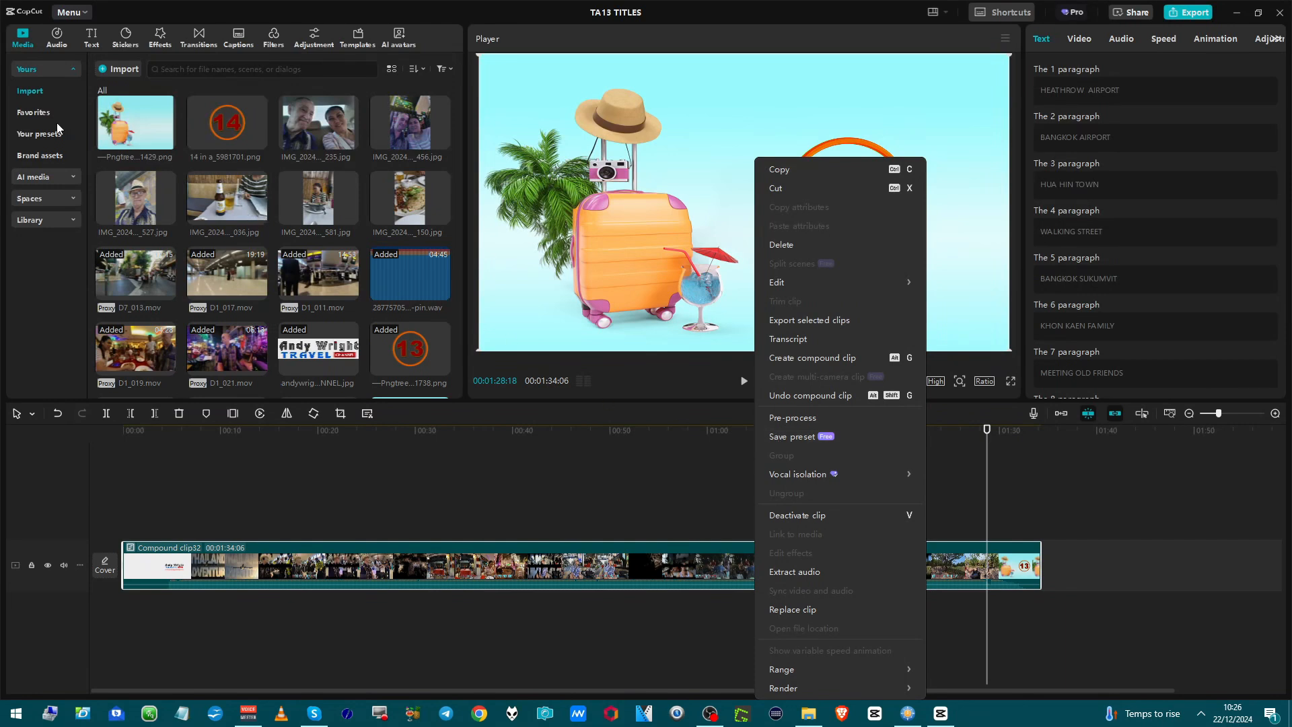
pyautogui.click(16, 261)
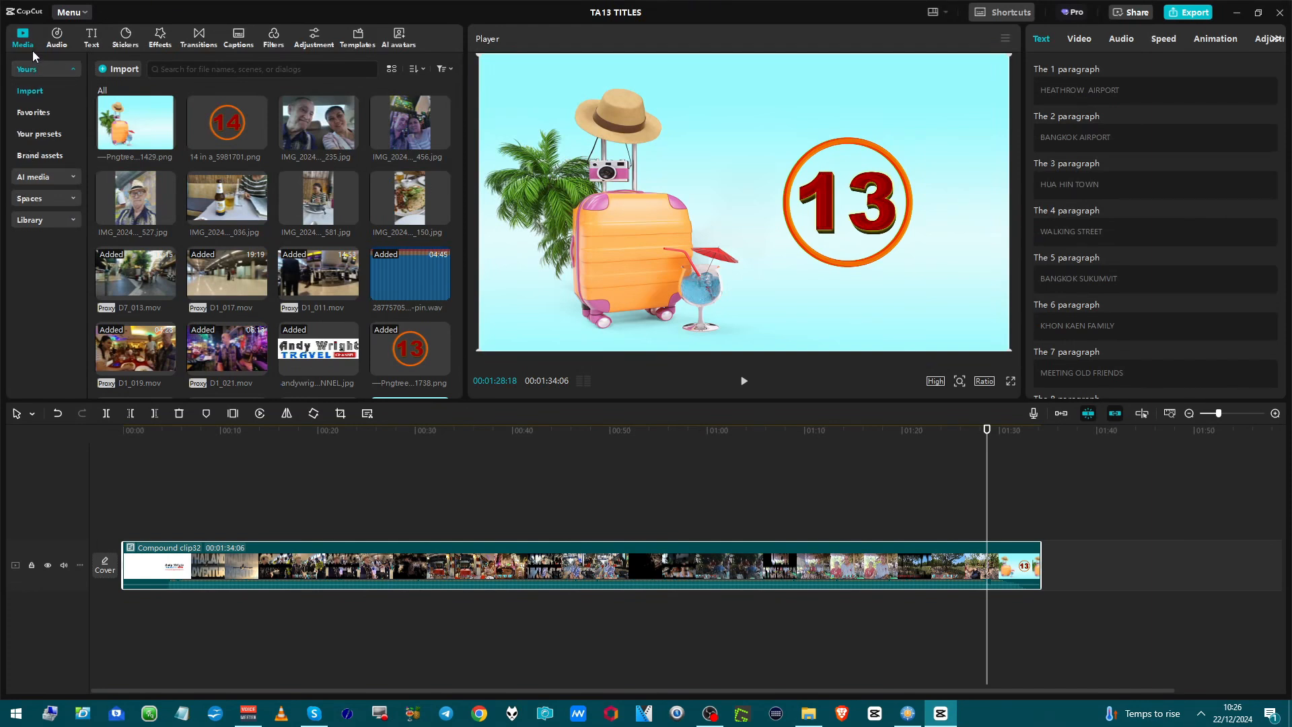
# Add the saved preset TA13 full titles to the timeline after the compound clip.
pyautogui.click(23, 138)
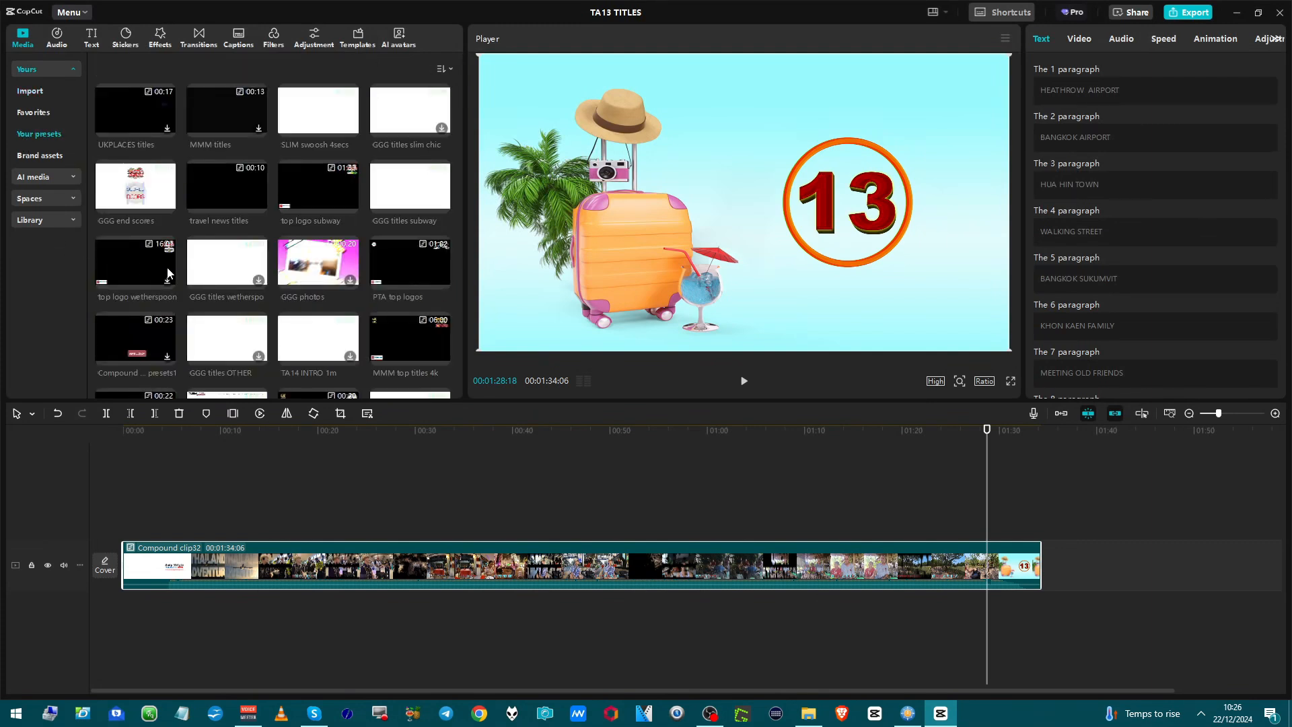
pyautogui.scroll(-4, 168, 264)
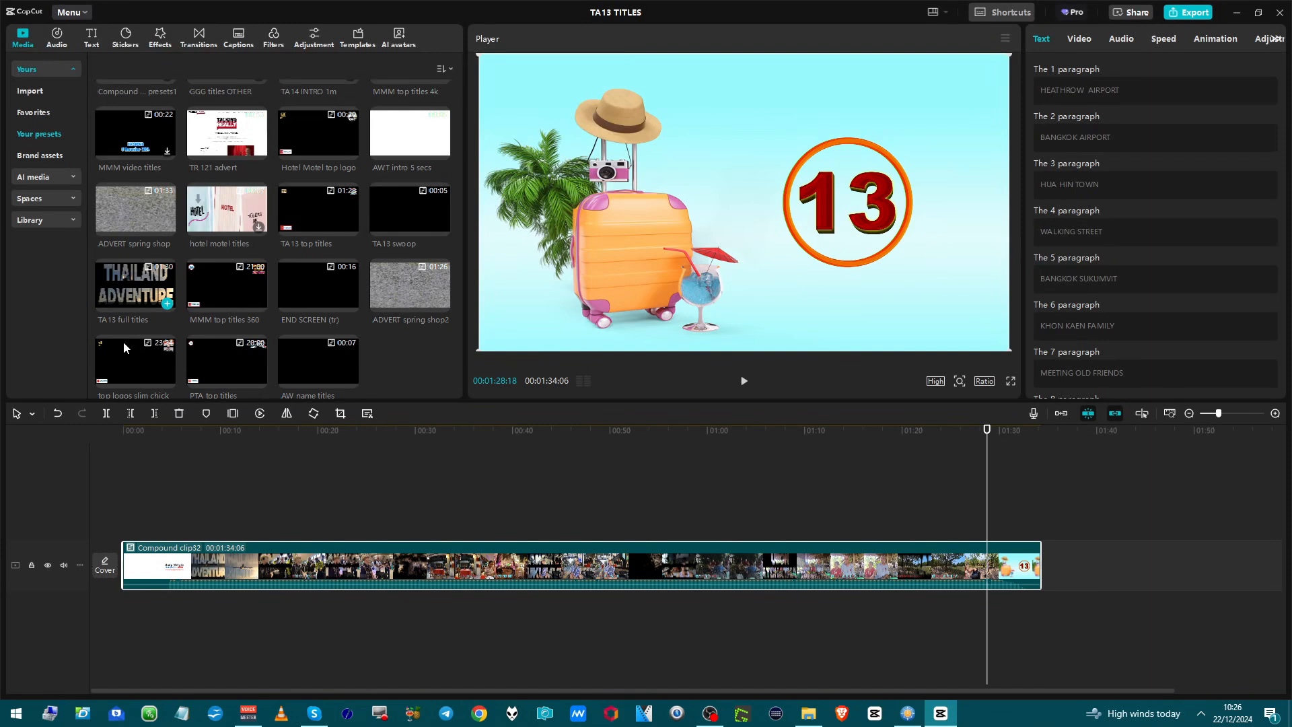
pyautogui.click(47, 449)
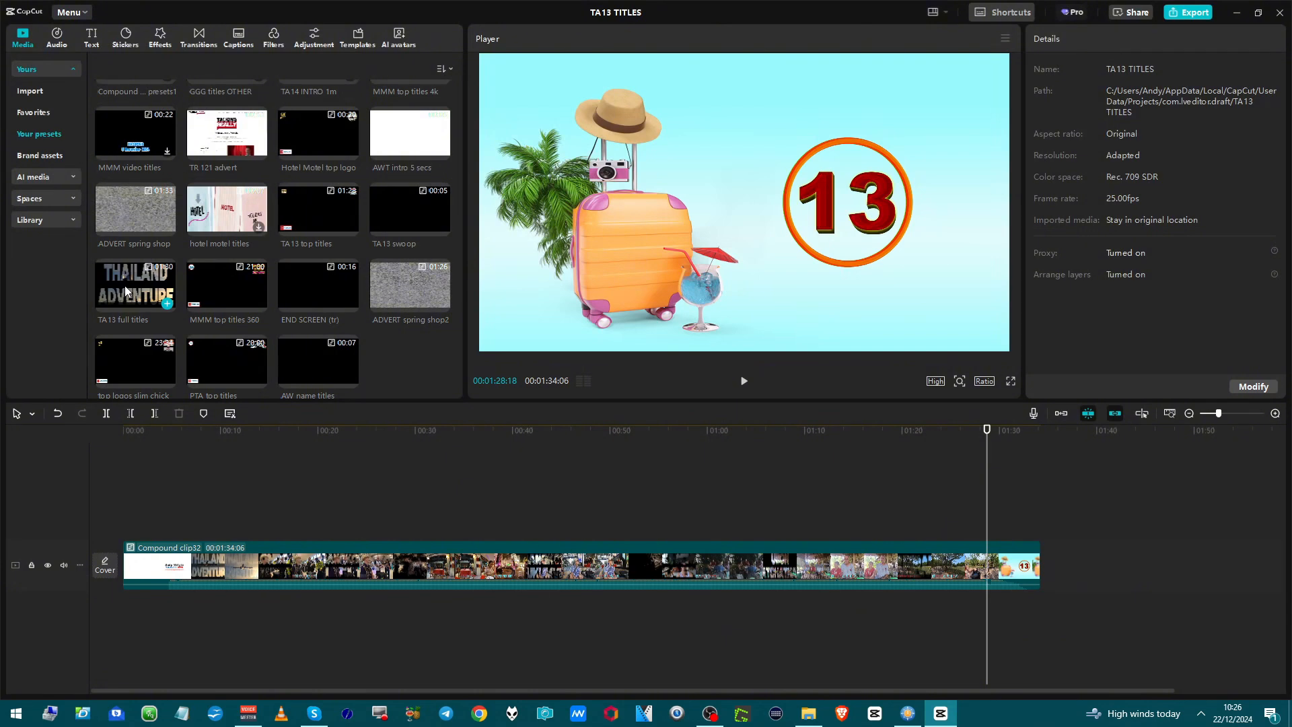
pyautogui.moveTo(124, 285); pyautogui.dragTo(1097, 558)
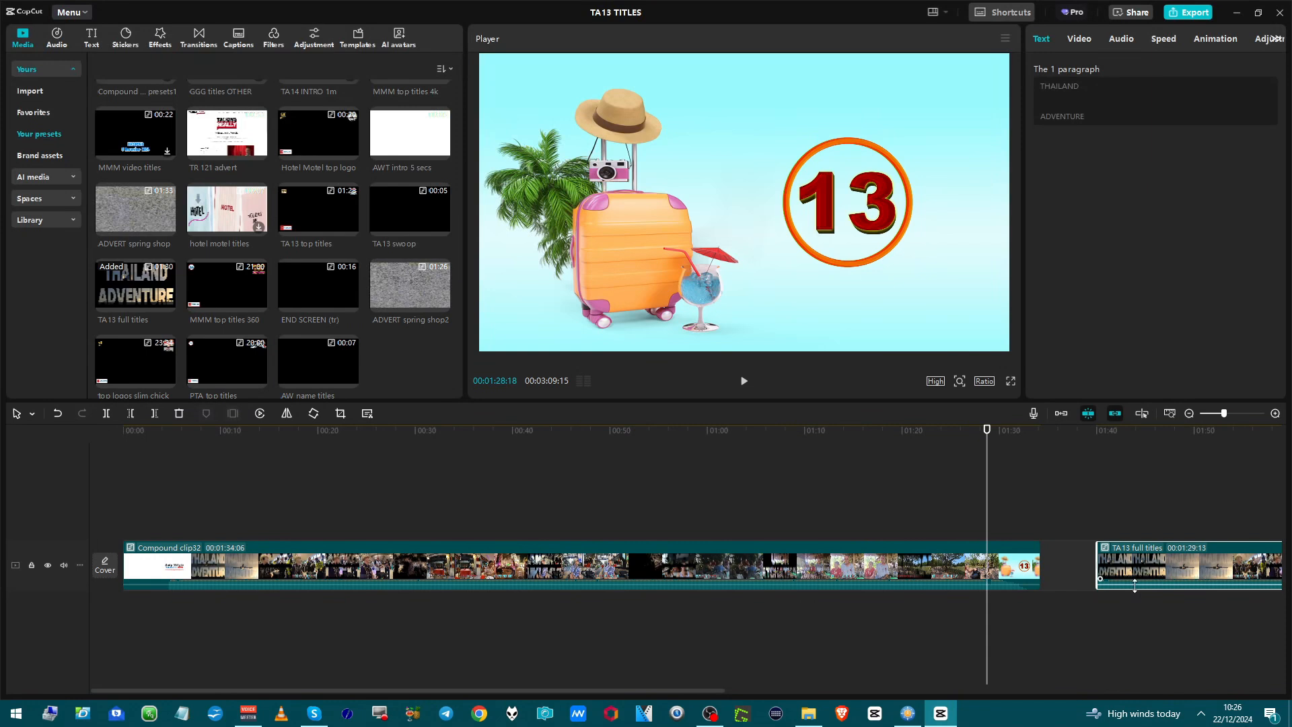
pyautogui.click(1169, 415)
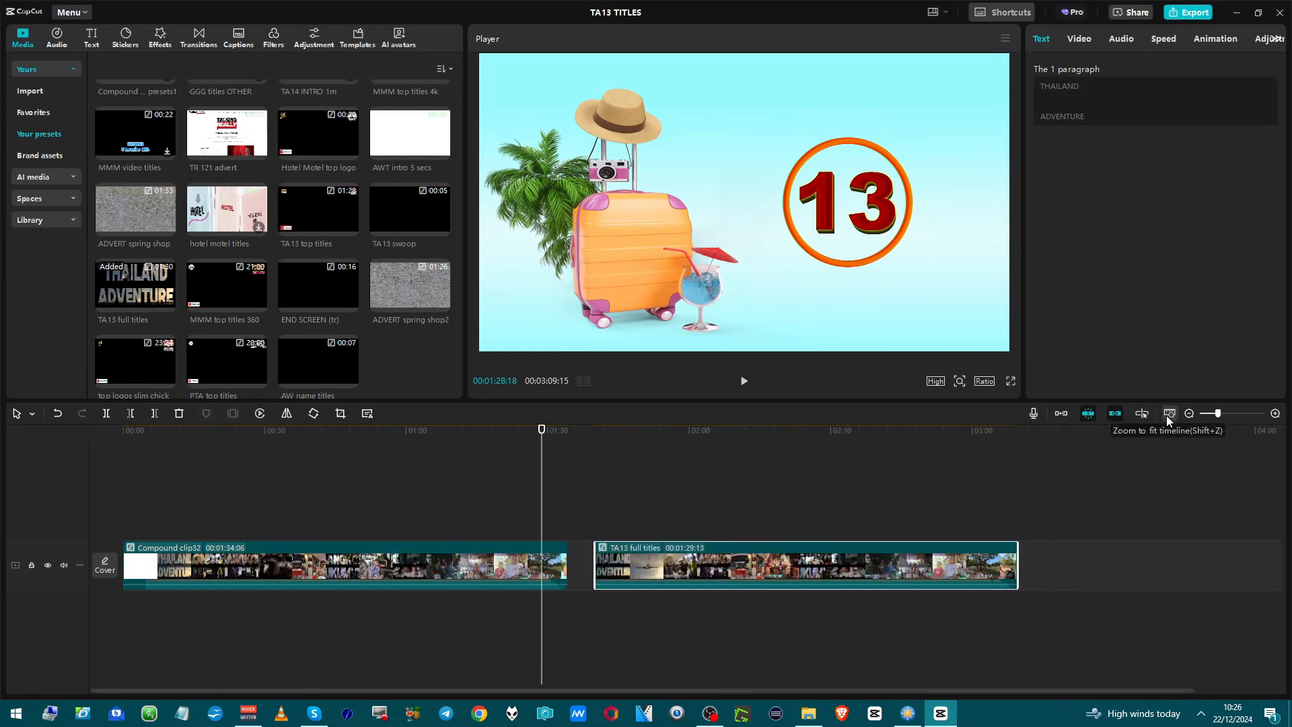
# Play back the closing Thailand 13 Adventure title near the end of the TA13 full titles clip.
pyautogui.click(994, 535)
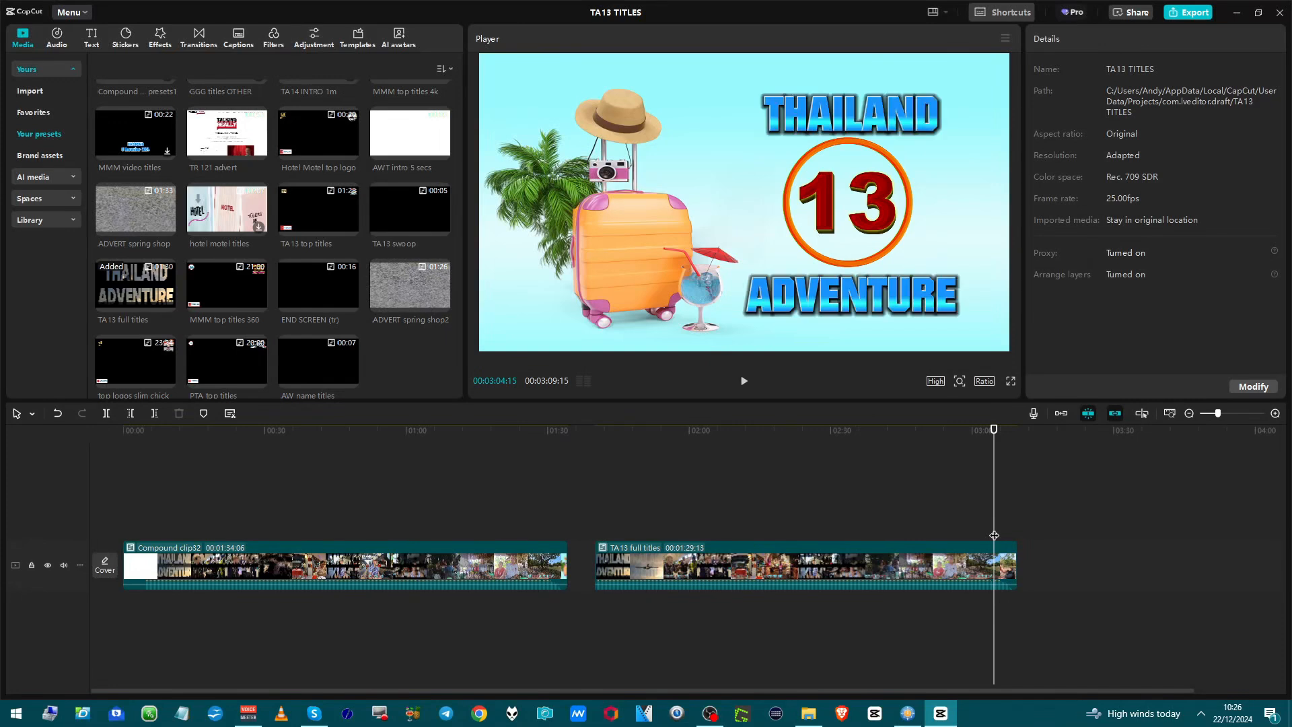
pyautogui.press('space')
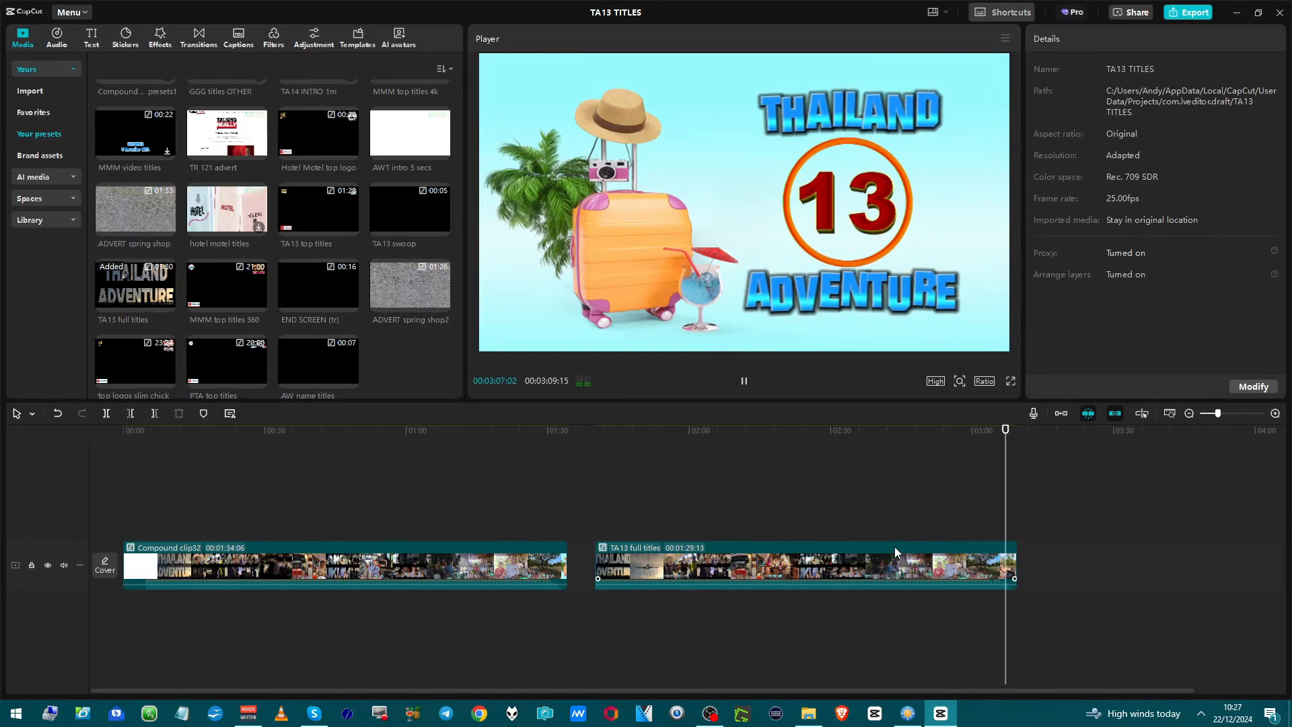
pyautogui.press('space')
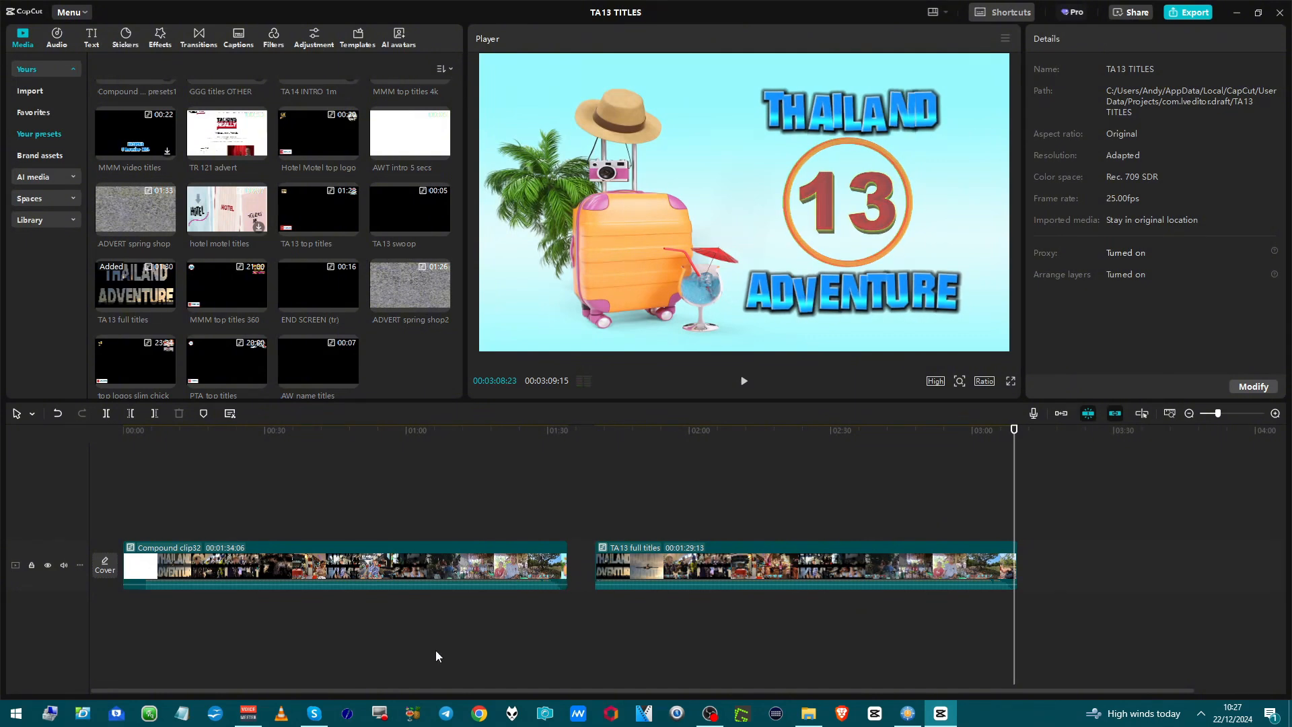
# Delete the first compound clip and place the TA13 full titles clip at the start of the timeline.
pyautogui.rightClick(509, 566)
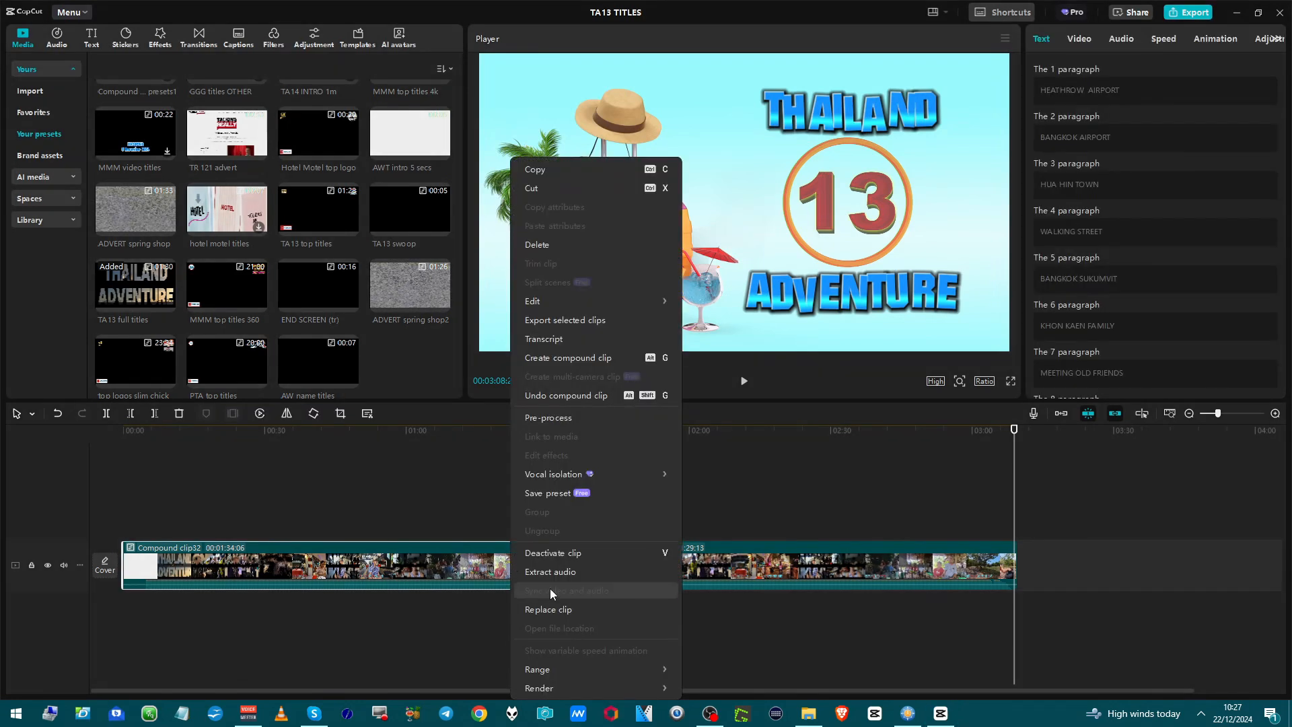
pyautogui.click(536, 245)
pyautogui.moveTo(699, 566); pyautogui.dragTo(145, 567)
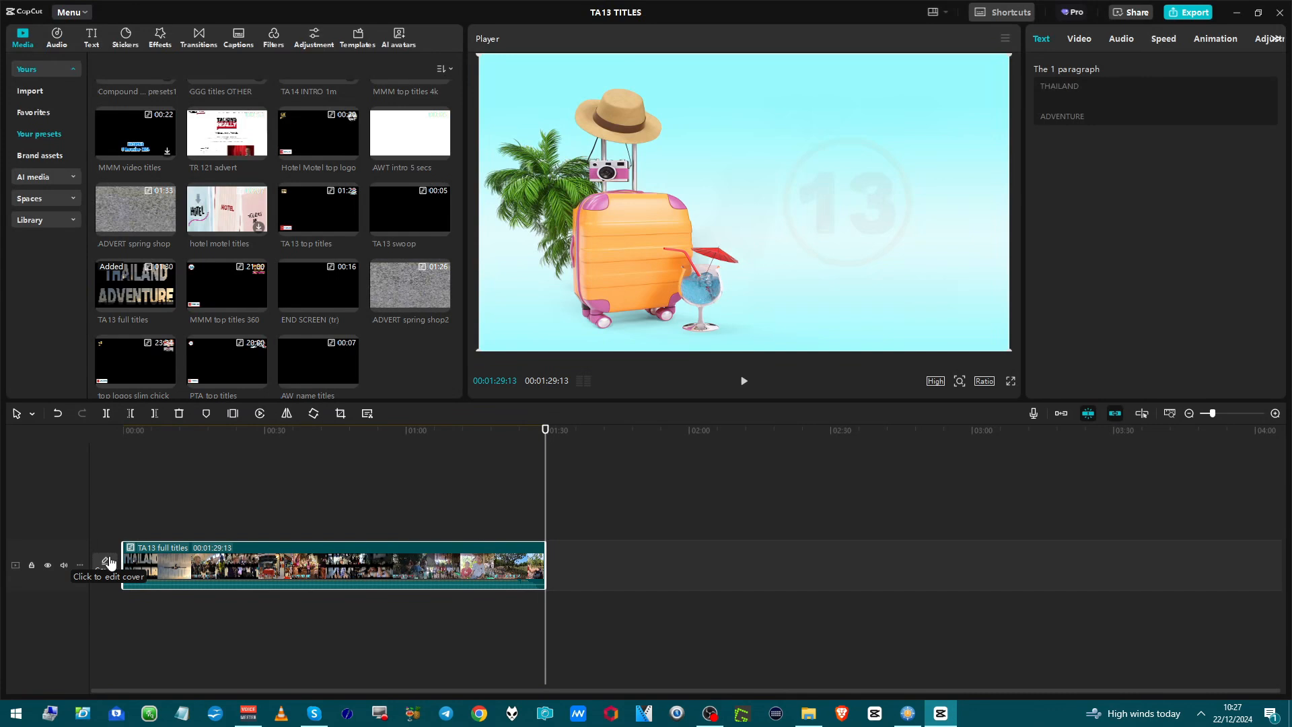
# Undo the compound clip on TA13 full titles and play back its closing Thailand Adventure title.
pyautogui.rightClick(309, 558)
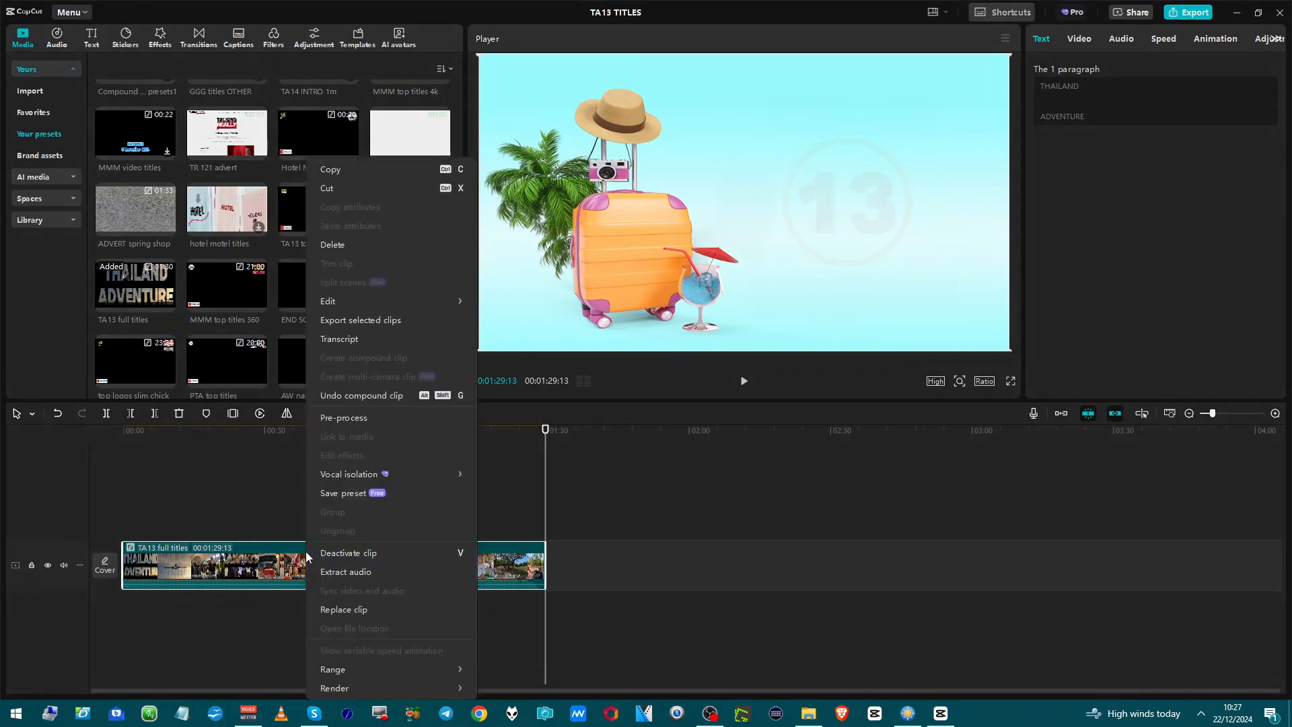
pyautogui.click(389, 401)
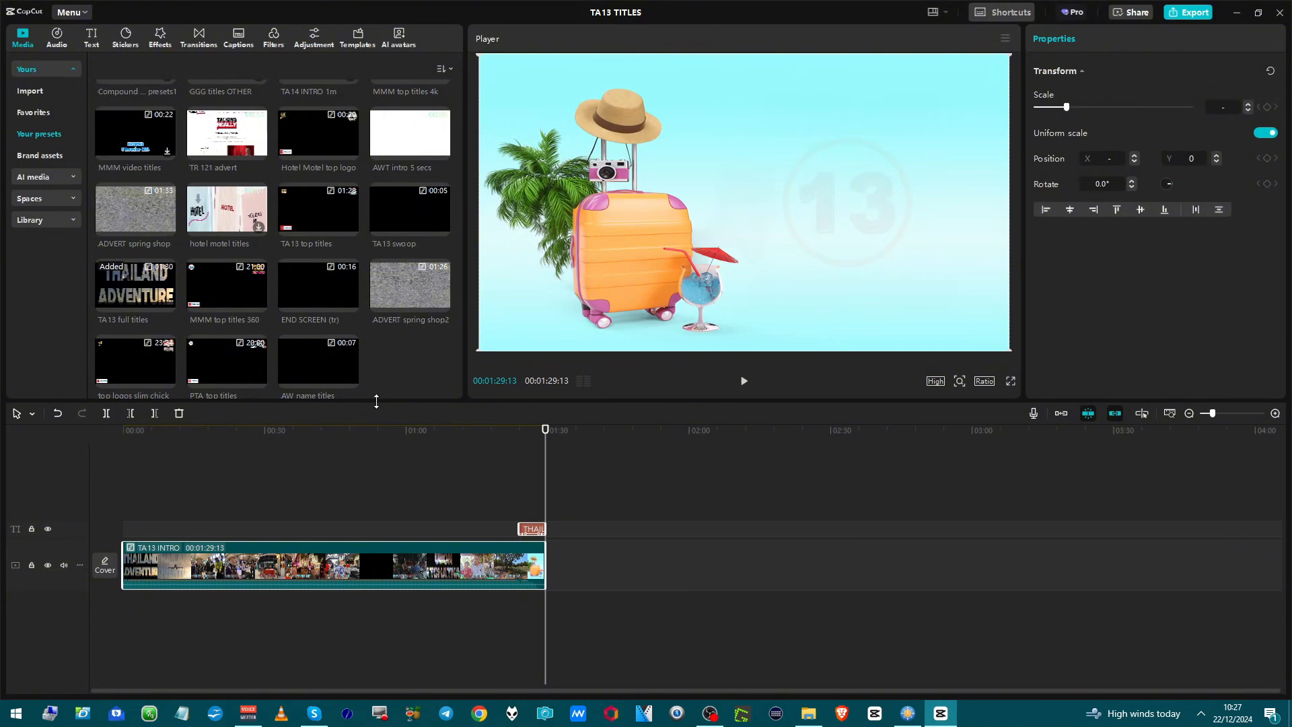
pyautogui.click(513, 519)
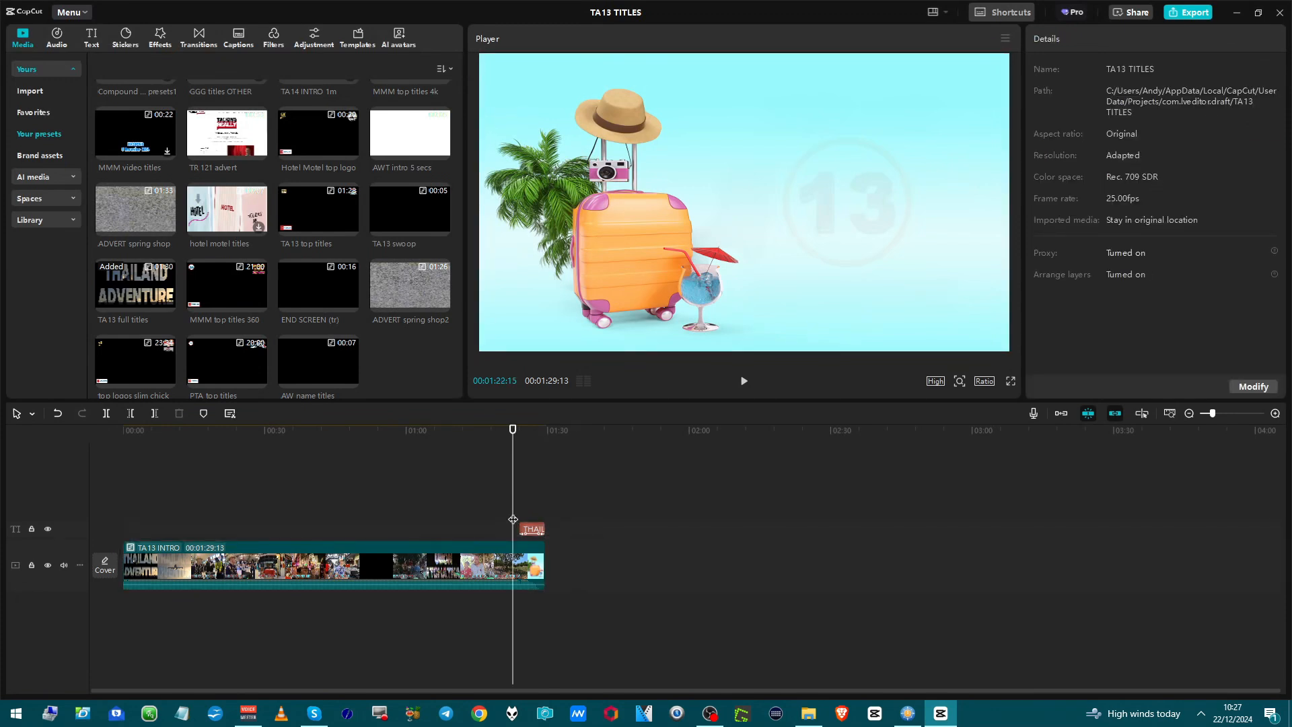
pyautogui.press('space')
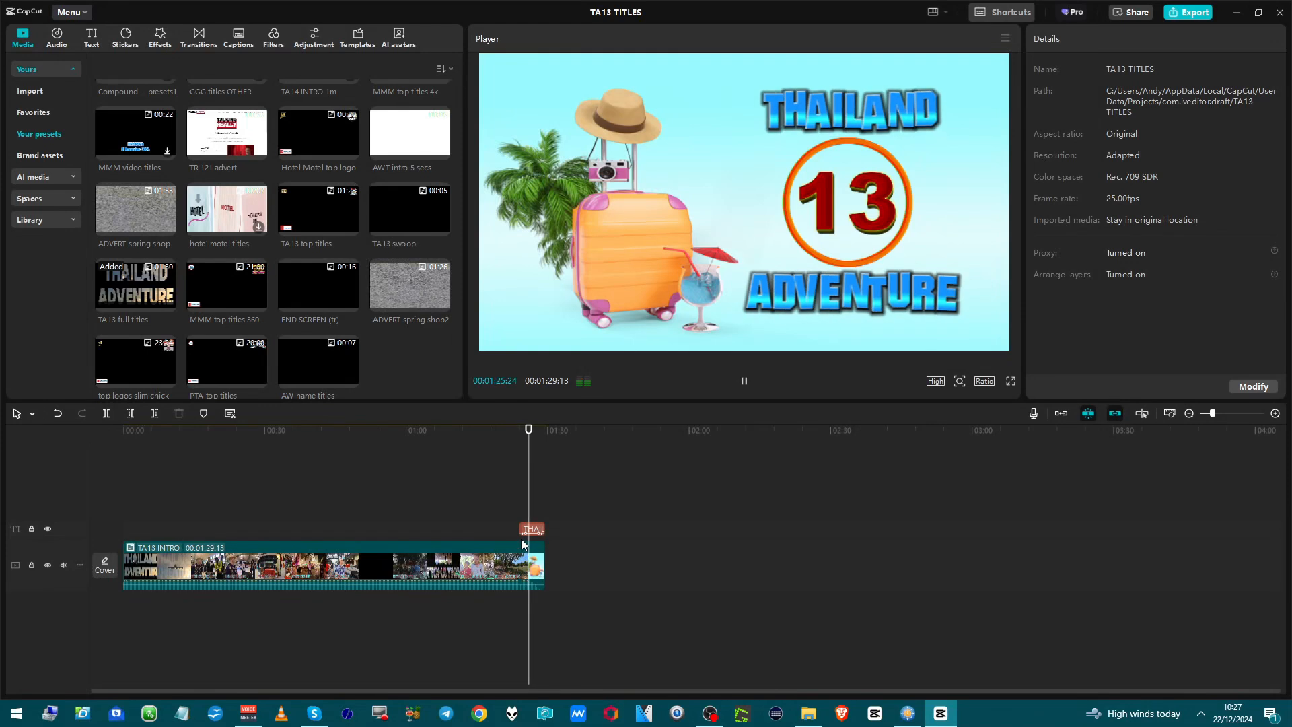
pyautogui.press('space')
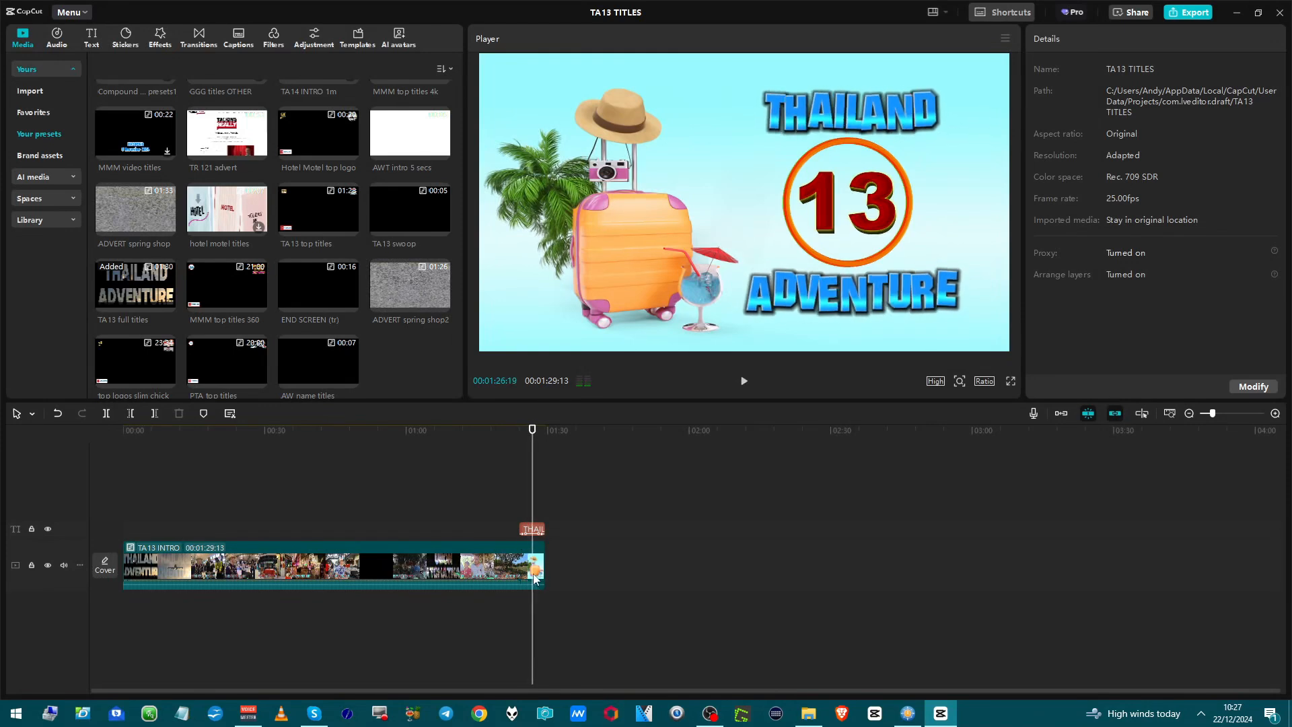
# Undo the nested TA13 INTRO compound clip to break it into its individual clips.
pyautogui.click(536, 529)
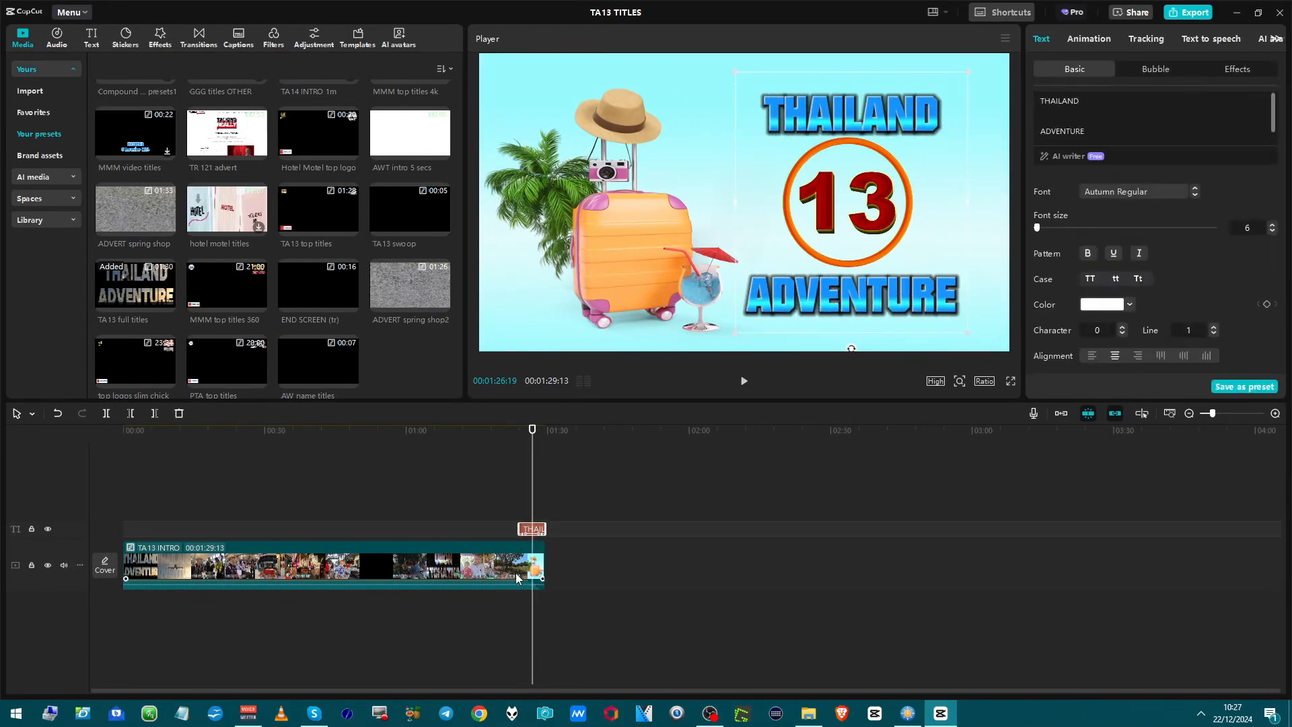
pyautogui.click(514, 567)
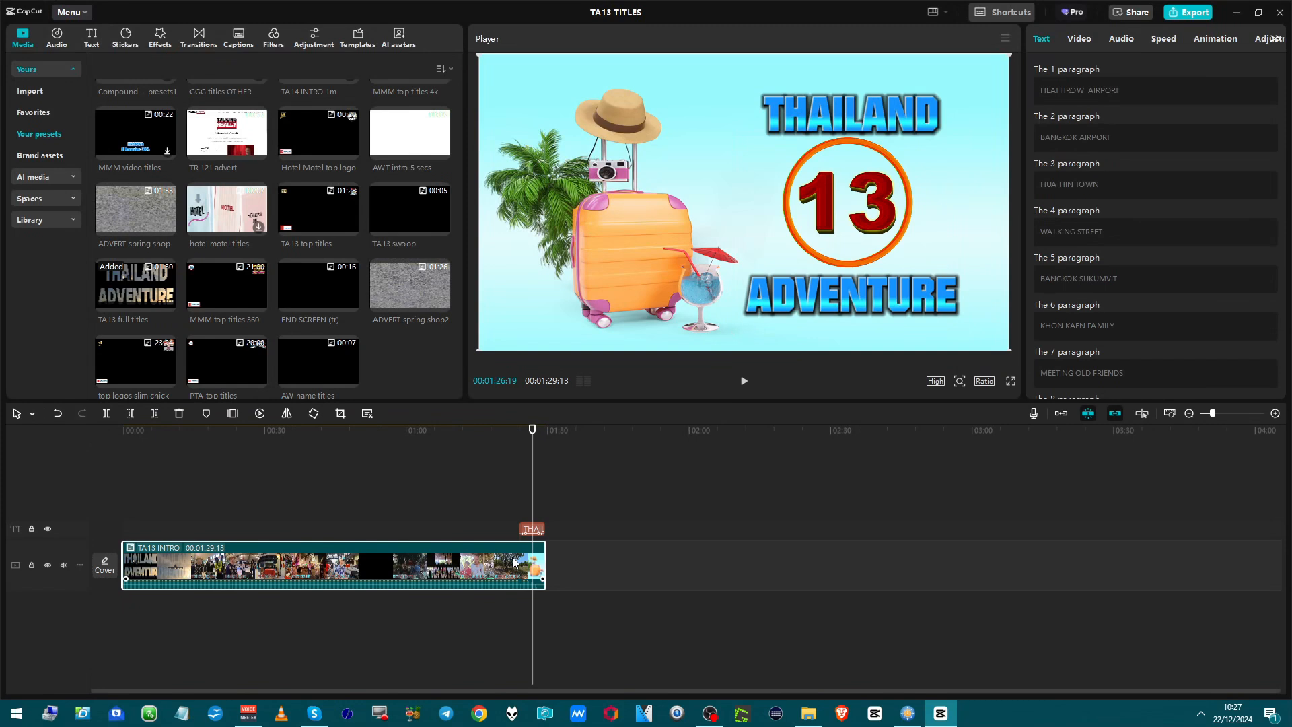
pyautogui.rightClick(506, 564)
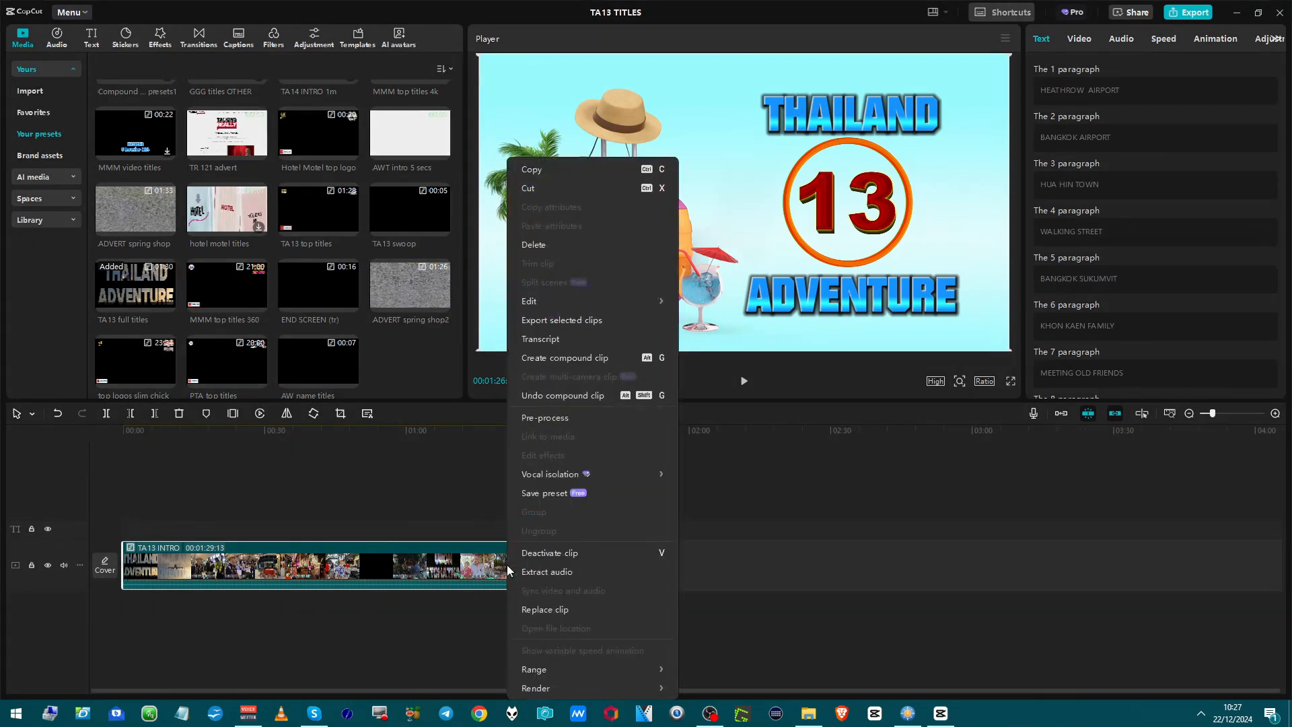
pyautogui.click(522, 401)
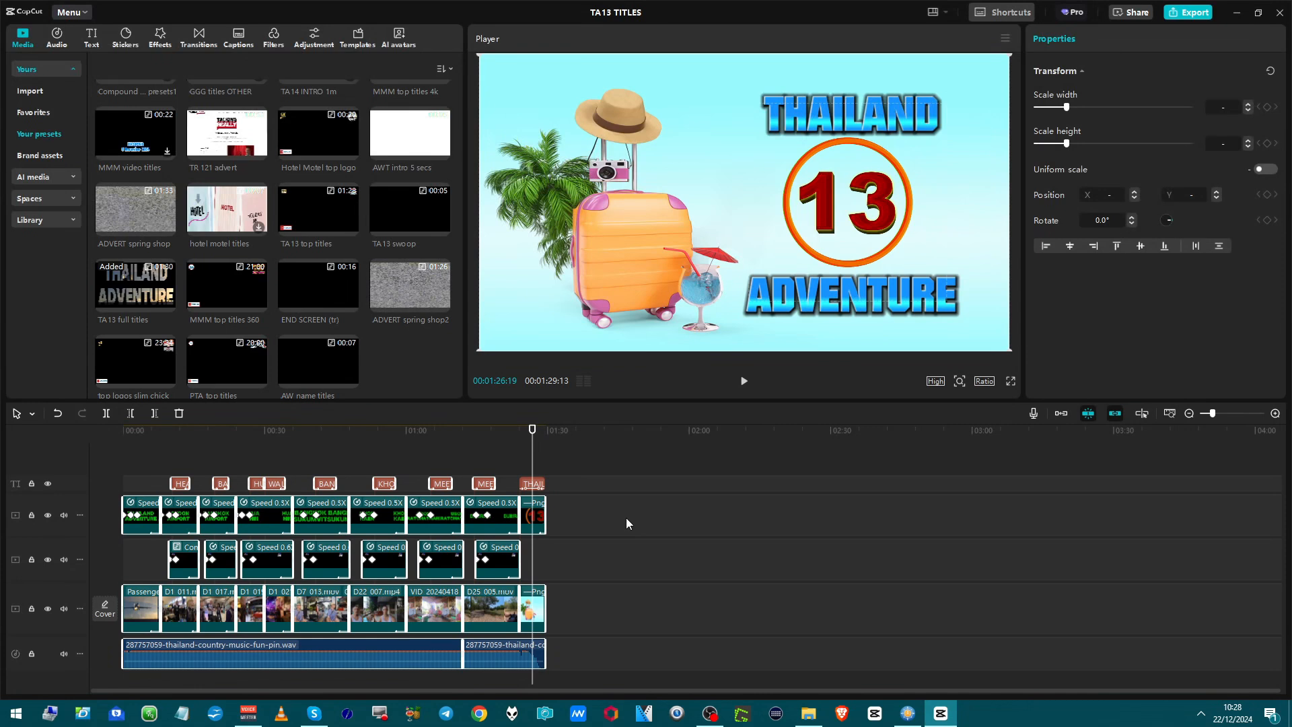
# Combine all the separated TA13 clips into a single new compound clip.
pyautogui.hotkey('ctrl', 'a')
pyautogui.rightClick(514, 613)
pyautogui.click(539, 537)
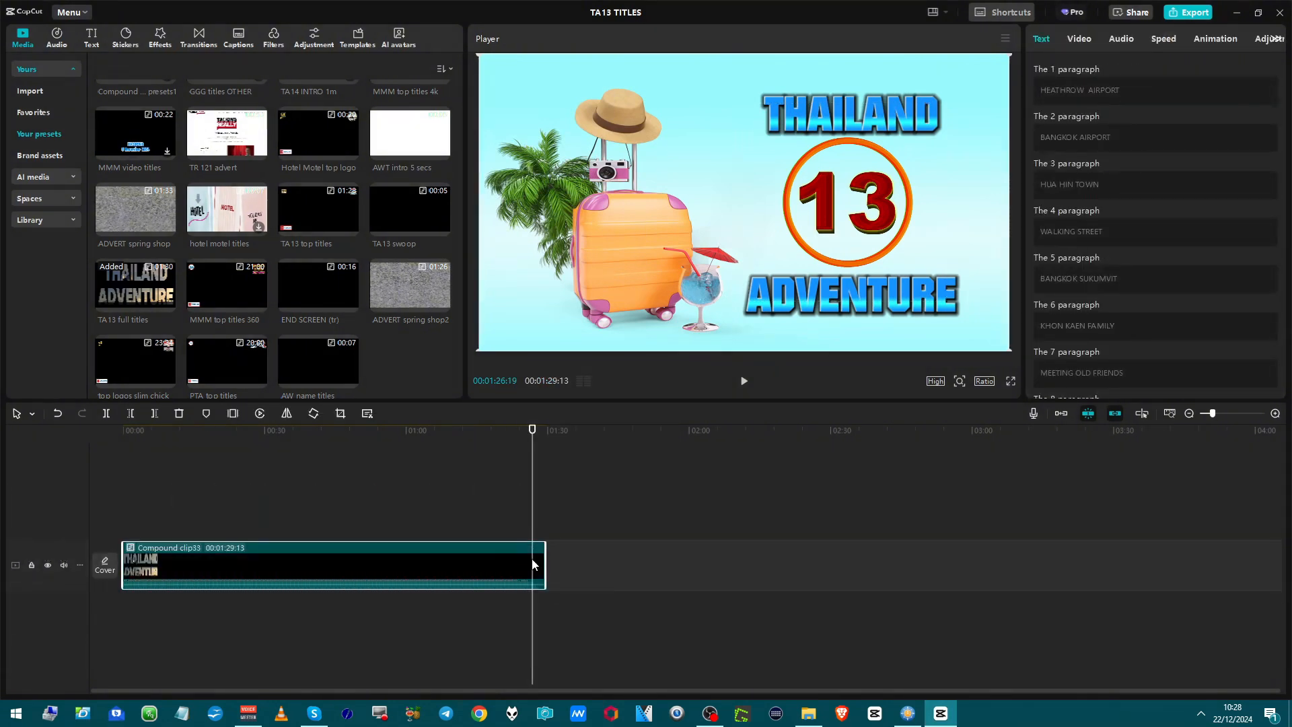
pyautogui.rightClick(435, 560)
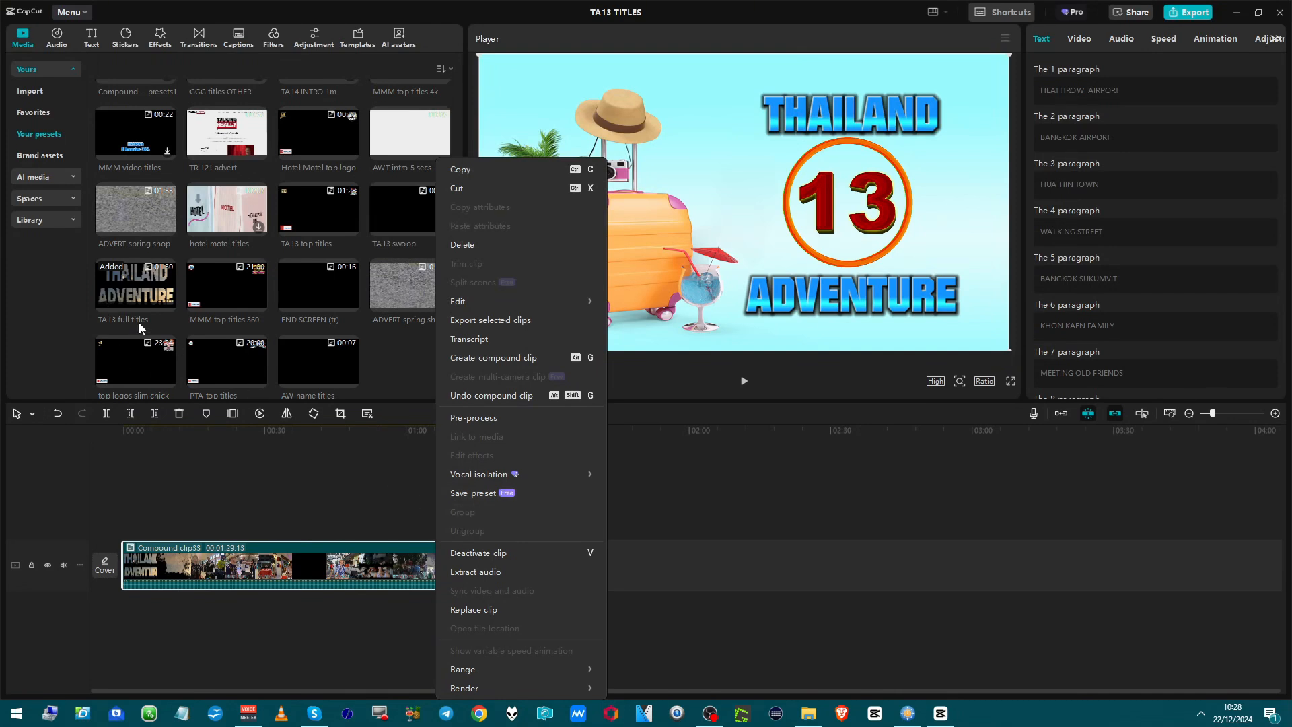
pyautogui.click(294, 454)
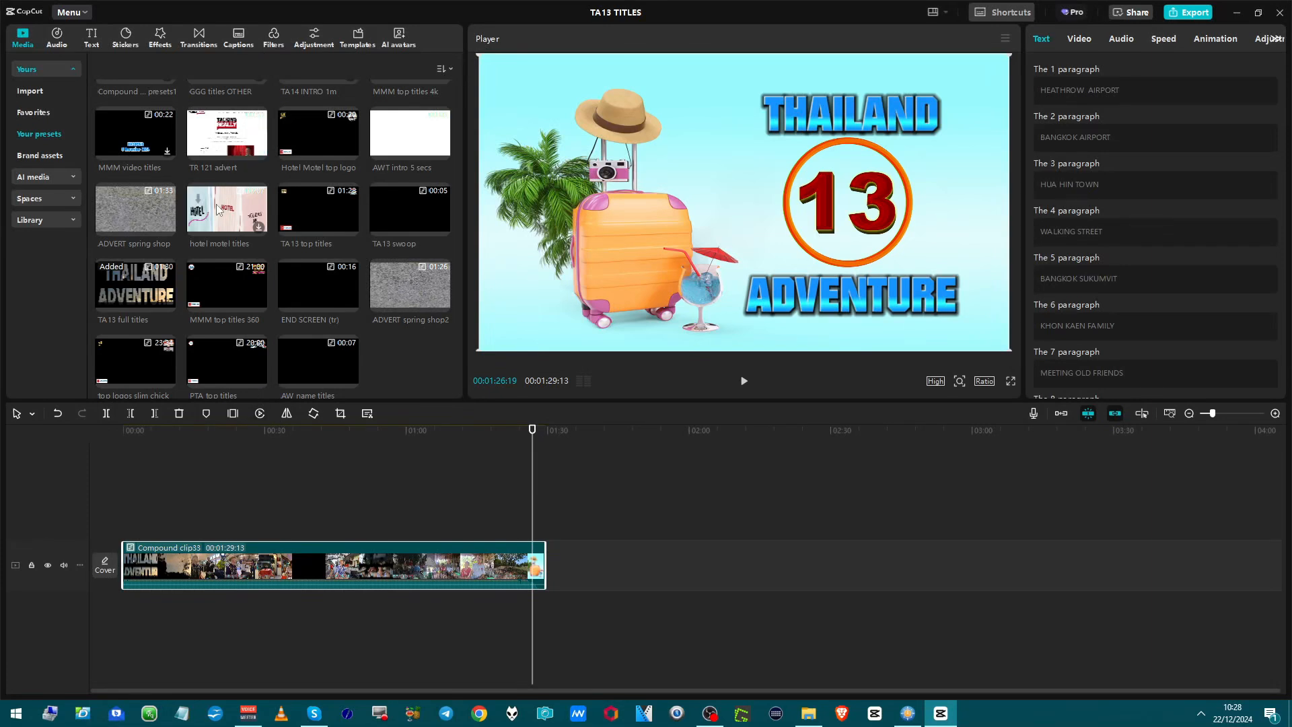
# Place the ADVERT spring shop preset after the compound clip and play its opening.
pyautogui.click(121, 209)
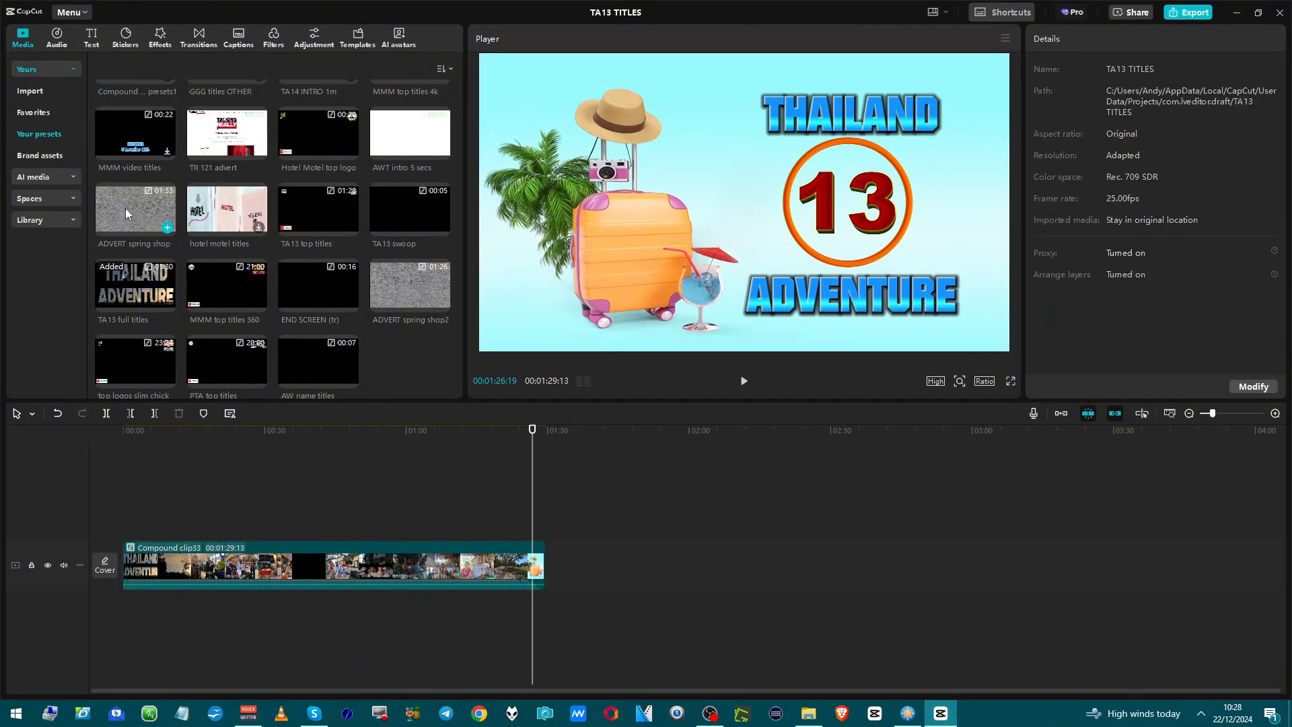
pyautogui.moveTo(126, 207); pyautogui.dragTo(590, 575)
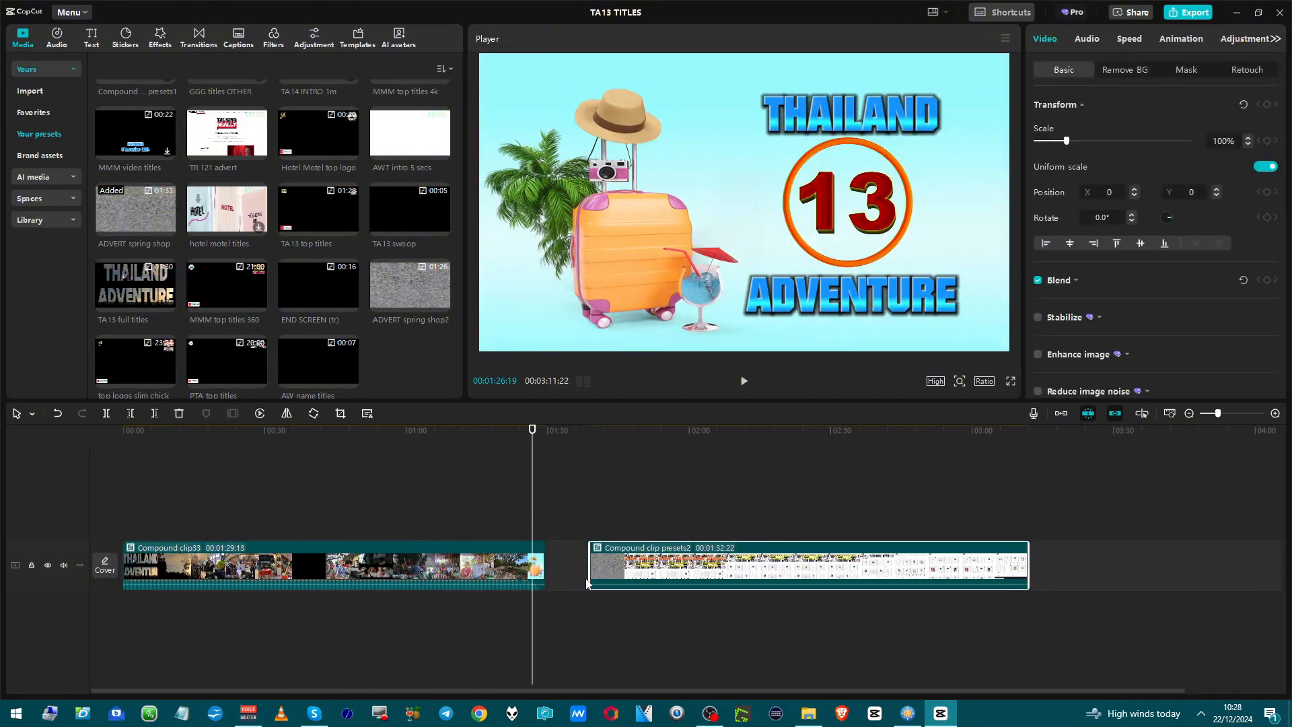
pyautogui.click(603, 533)
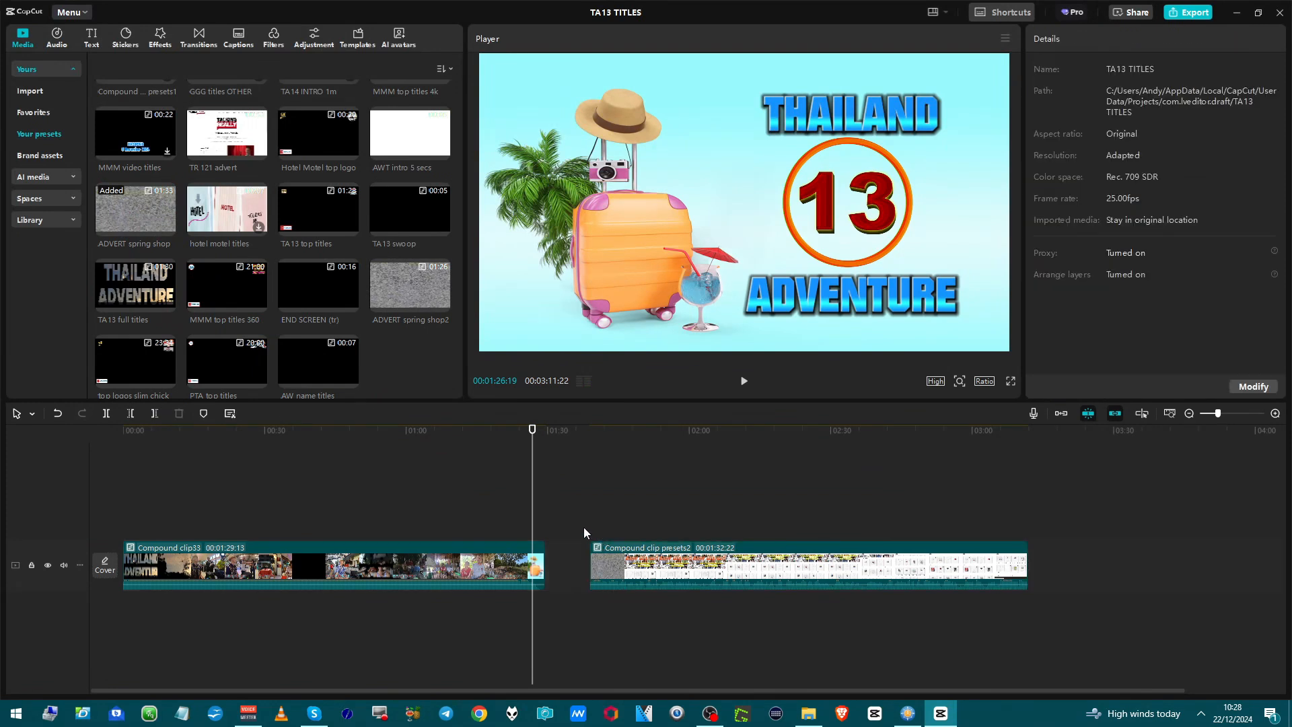
pyautogui.click(591, 532)
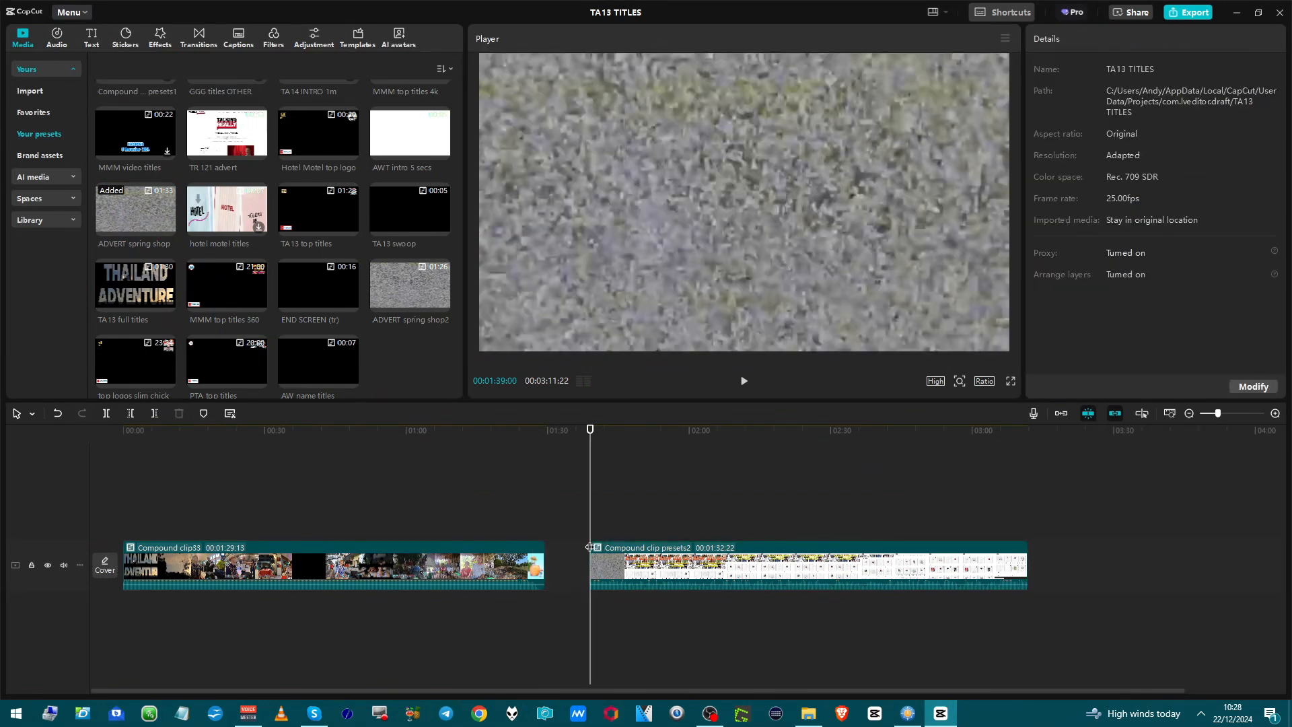
pyautogui.press('space')
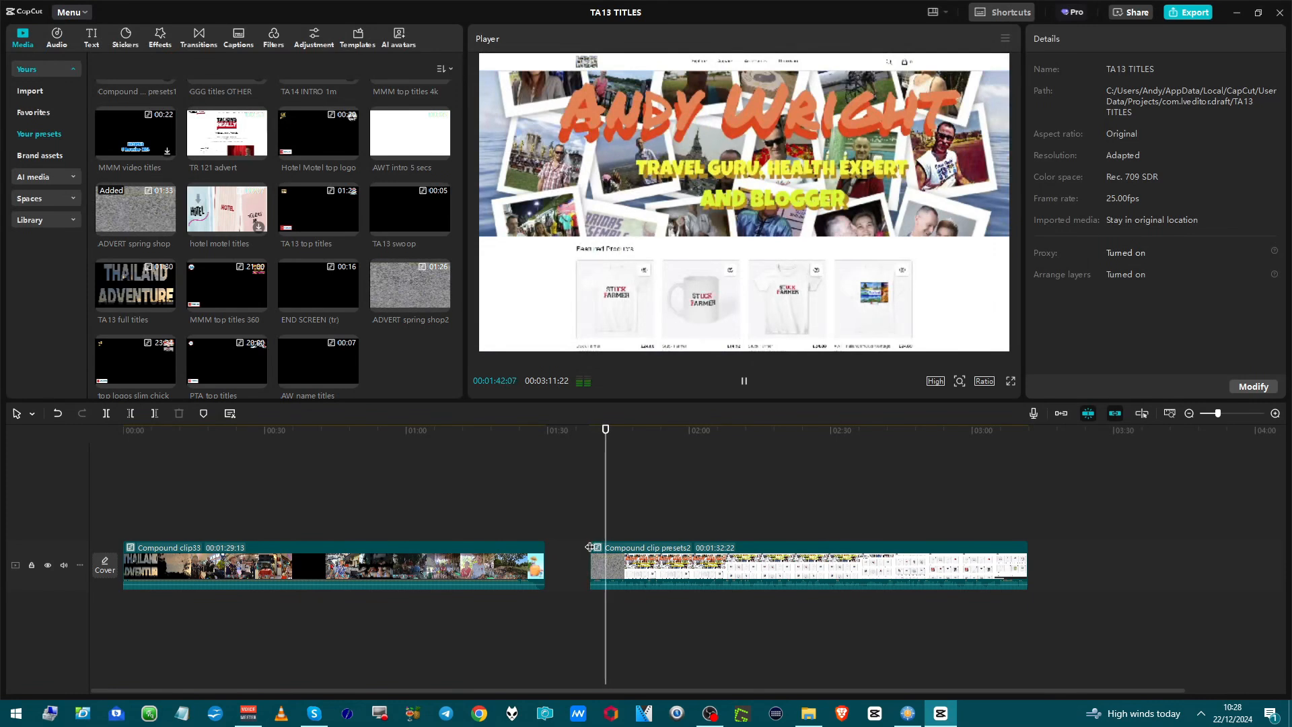
pyautogui.press('space')
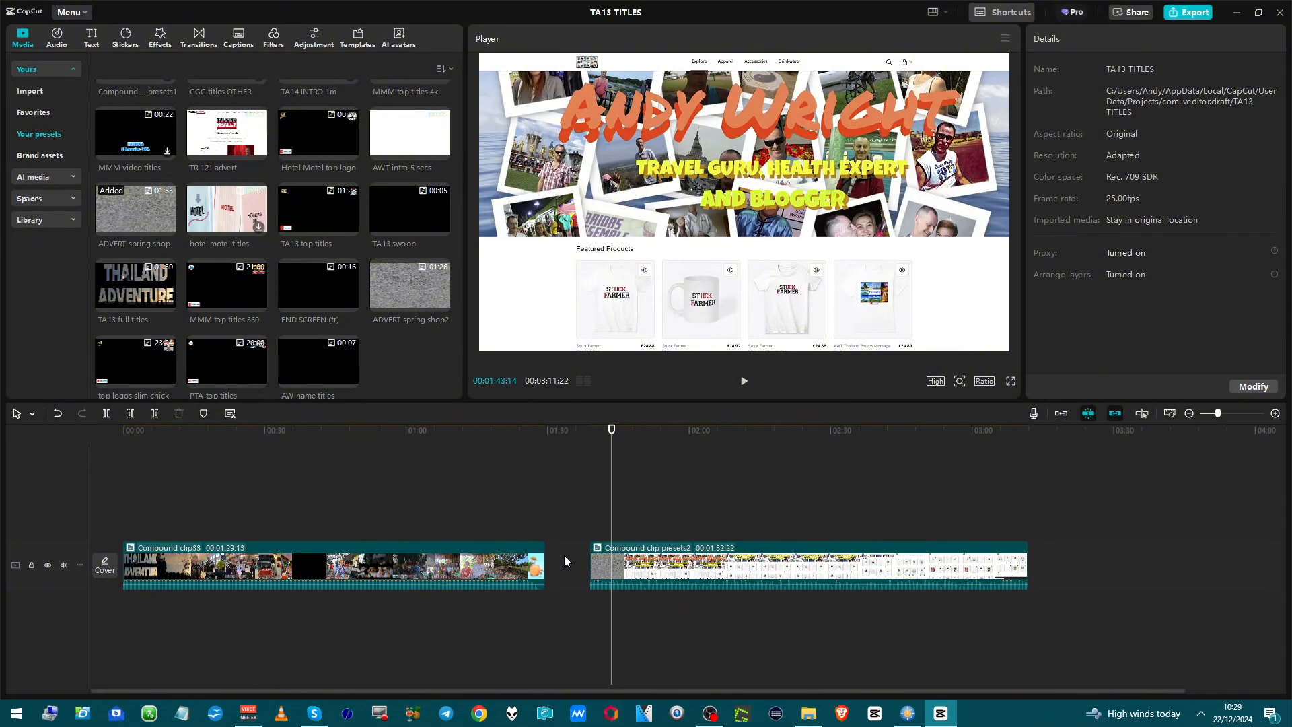
# Replace the ADVERT spring shop clip with the TA13 swoop preset, play it, and delete it from the timeline.
pyautogui.rightClick(634, 568)
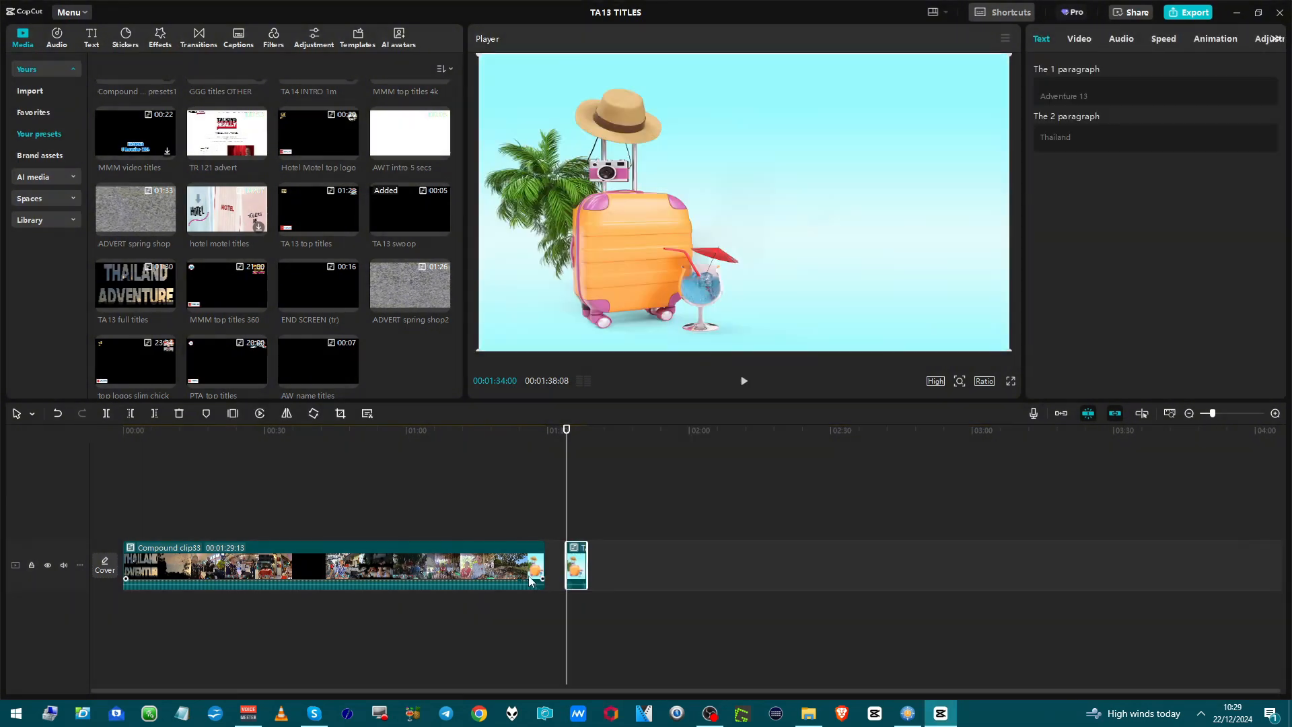
pyautogui.press('space')
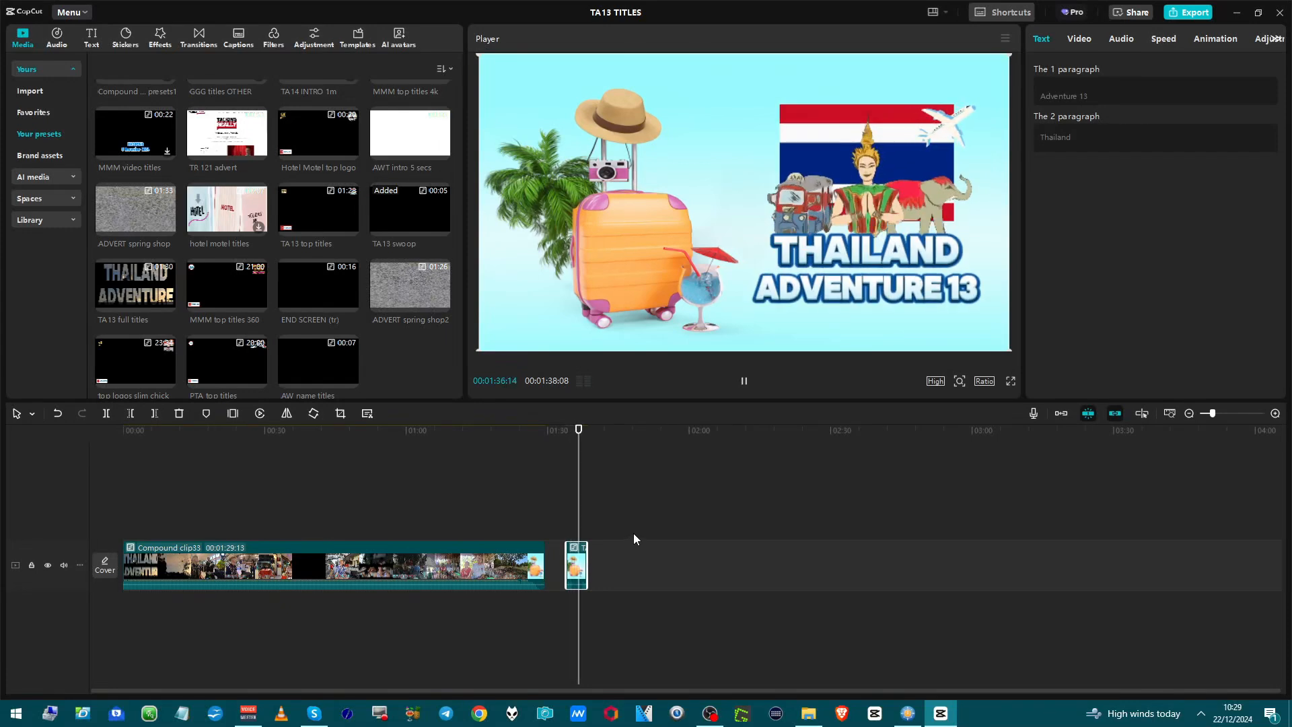
pyautogui.press('space')
pyautogui.press('space')
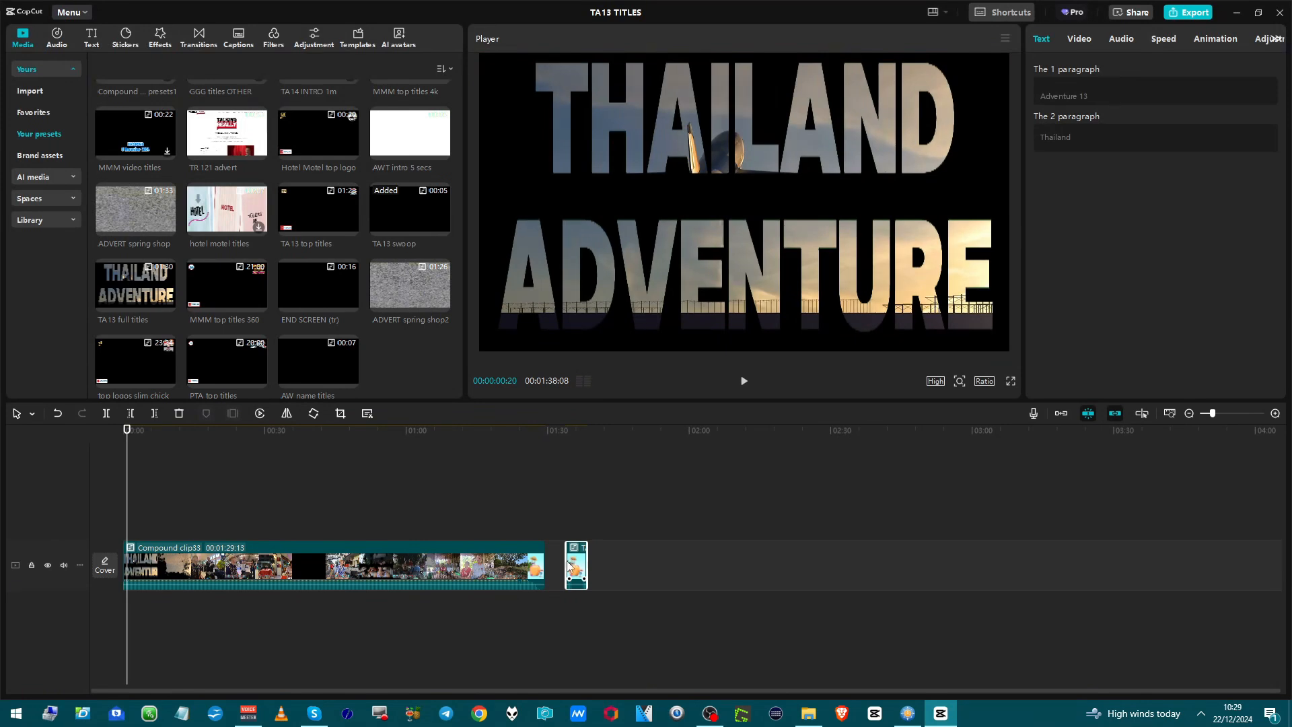
pyautogui.press('Delete')
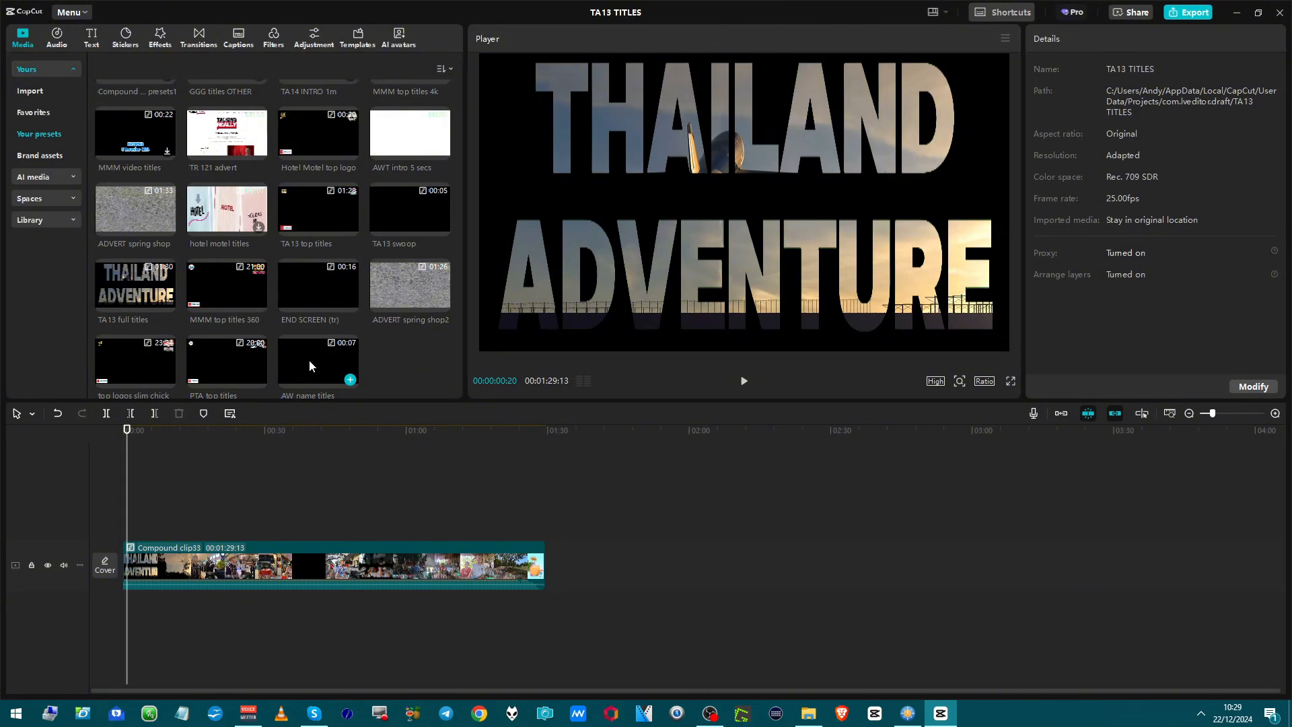
# Place the AW name titles preset after the compound clip, play it through, and delete it from the timeline.
pyautogui.moveTo(309, 359); pyautogui.dragTo(564, 563)
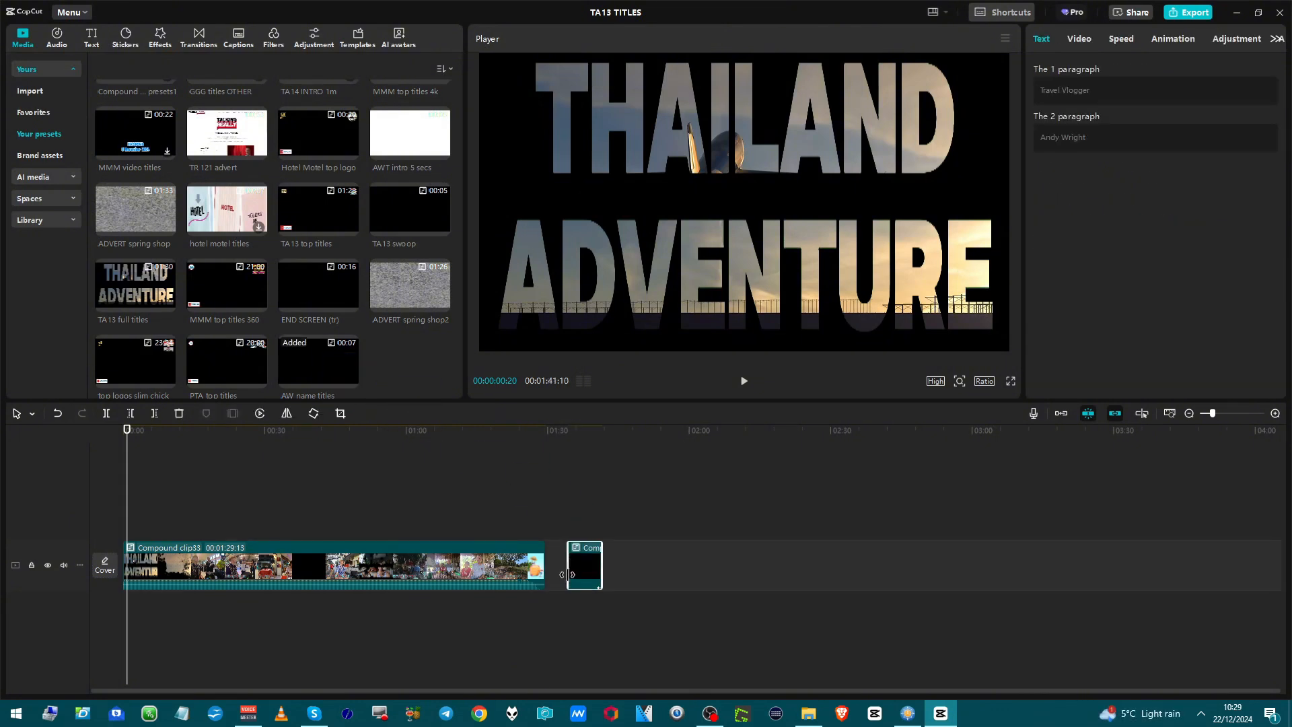
pyautogui.press('Down')
pyautogui.press('Down')
pyautogui.press('space')
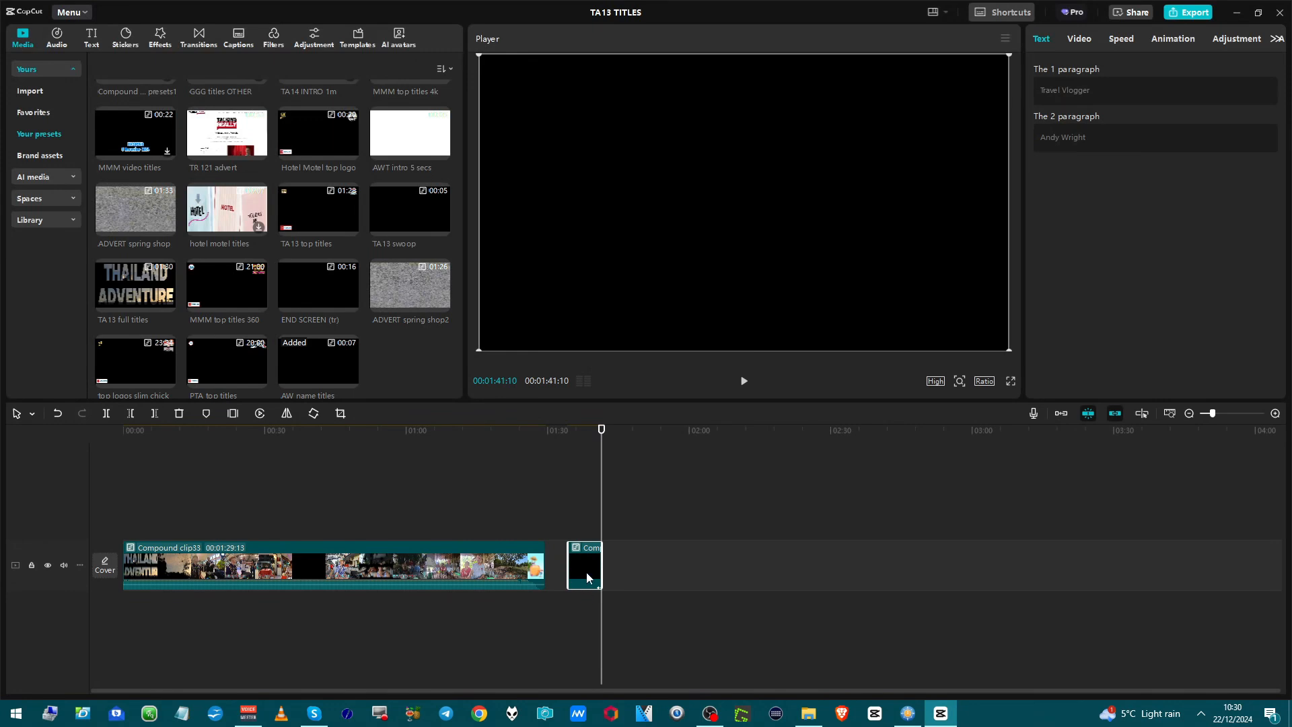
pyautogui.press('Delete')
# Preview the GGG titles slim chic preset, place it after the compound clip, and set the playhead at its start.
pyautogui.scroll(4, 331, 366)
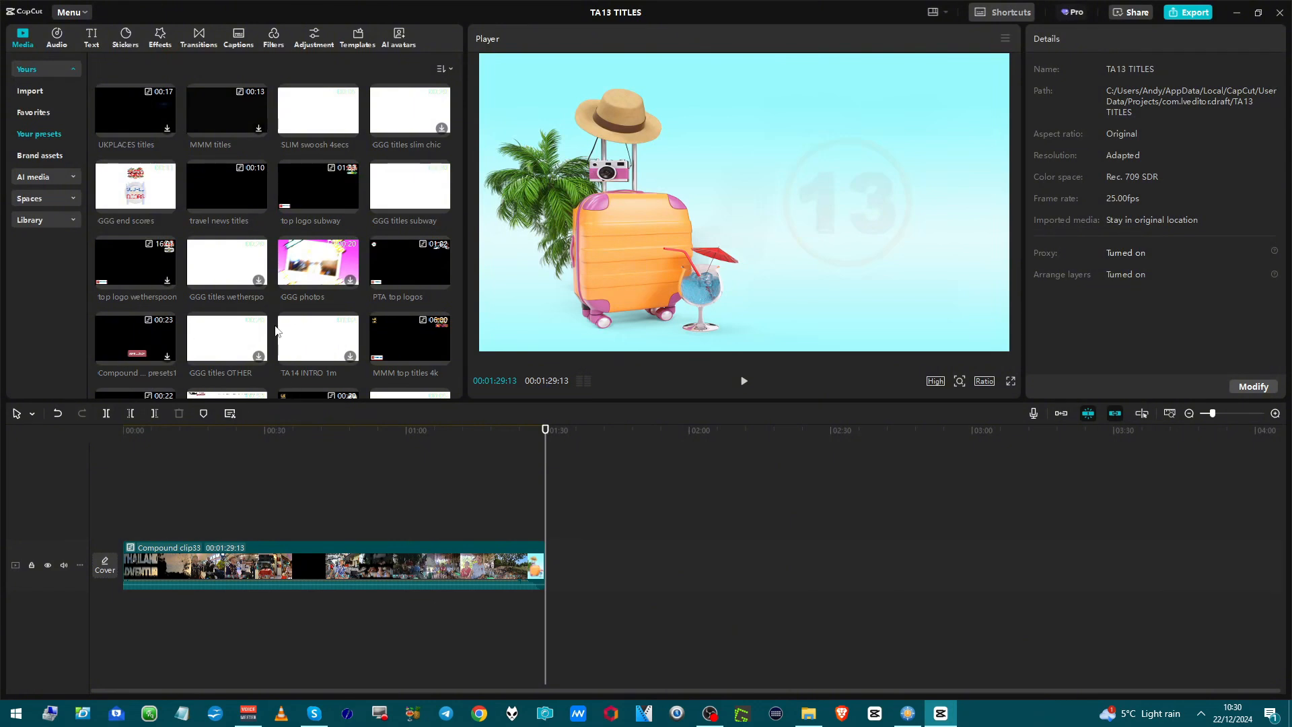
pyautogui.click(402, 107)
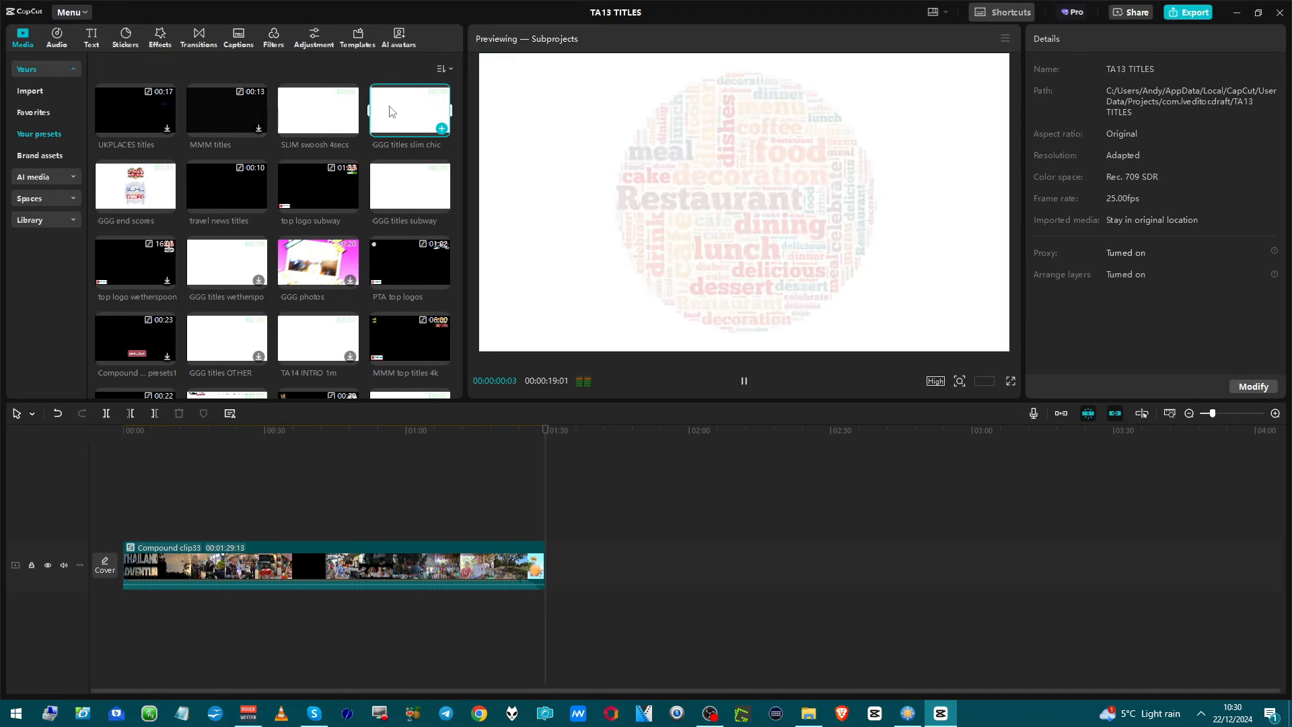
pyautogui.moveTo(423, 115); pyautogui.dragTo(627, 572)
pyautogui.click(627, 613)
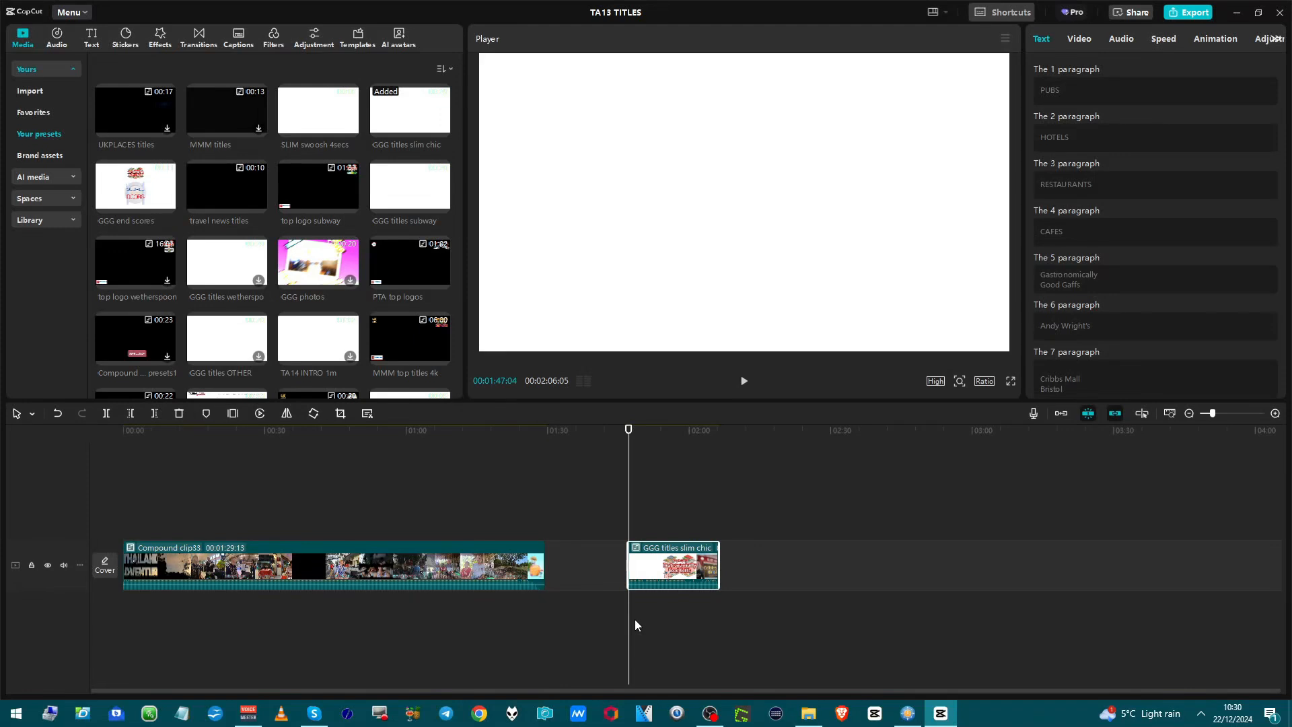
# Play the GGG titles slim chic clip through the Gastronomically Good Gaffs logo to the Cribbs Mall Bristol title.
pyautogui.press('space')
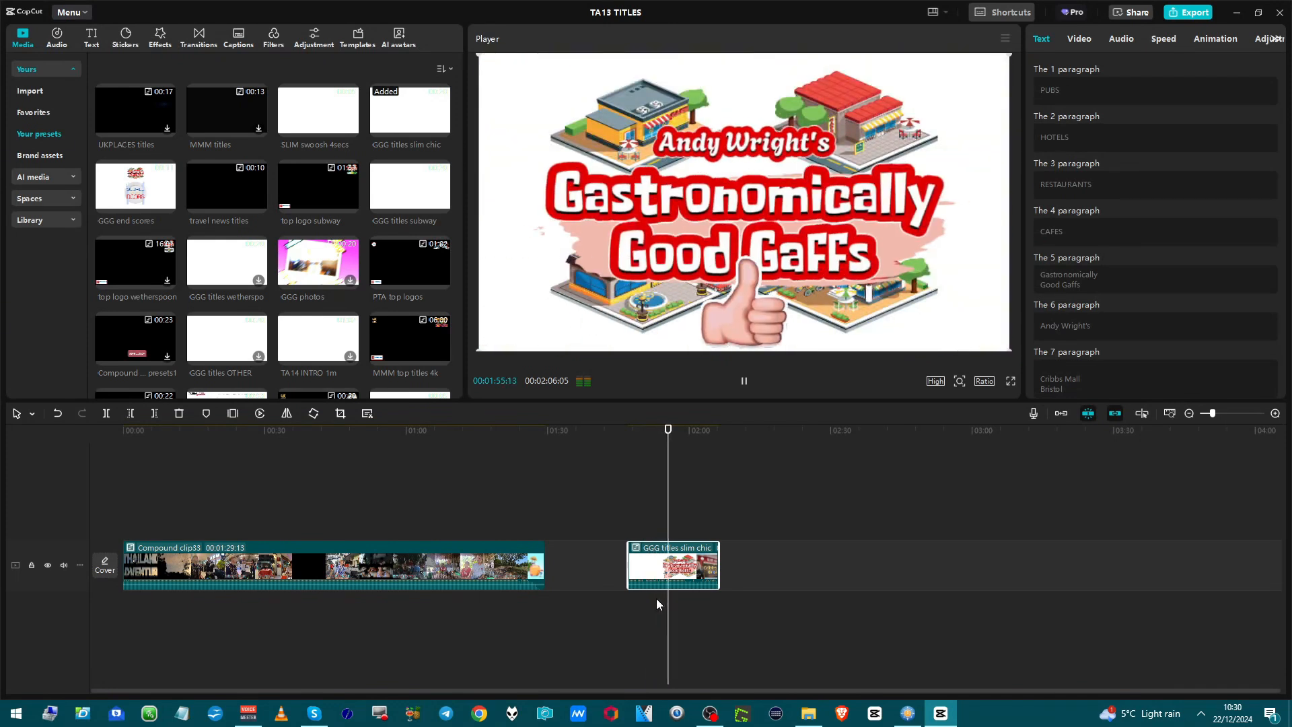
pyautogui.press('space')
pyautogui.press('space')
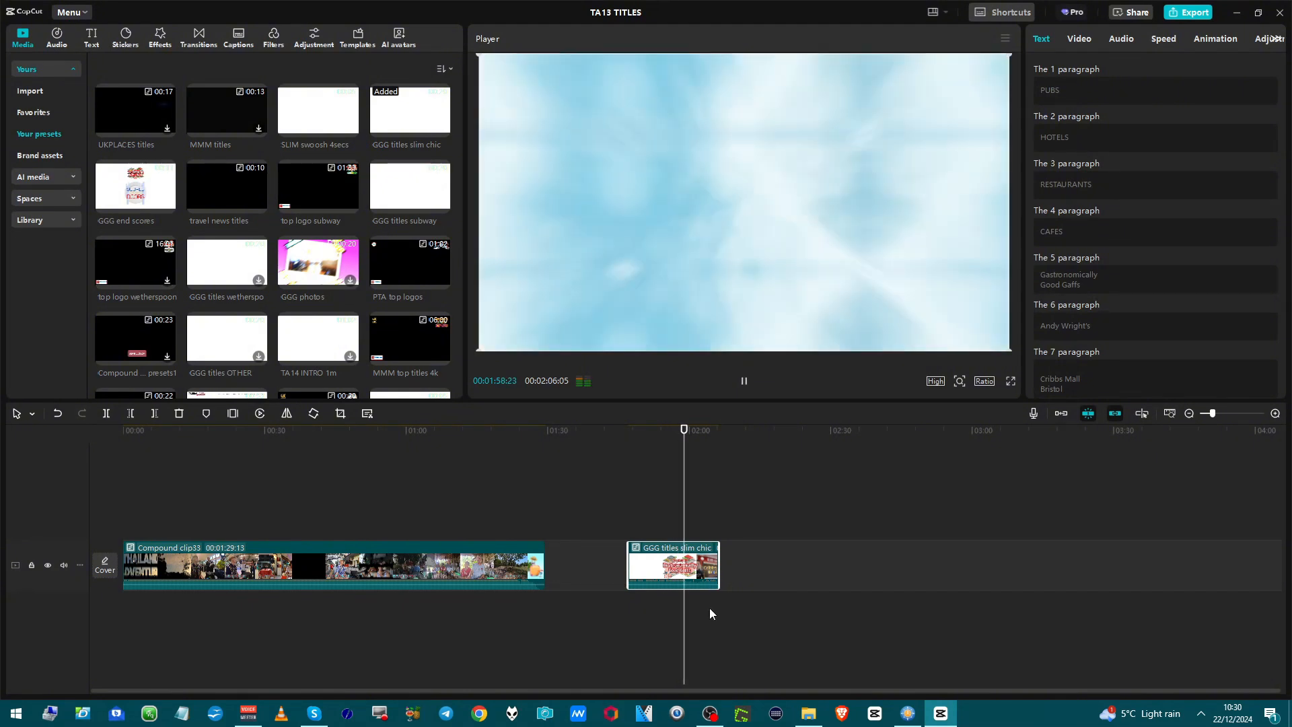
pyautogui.press('space')
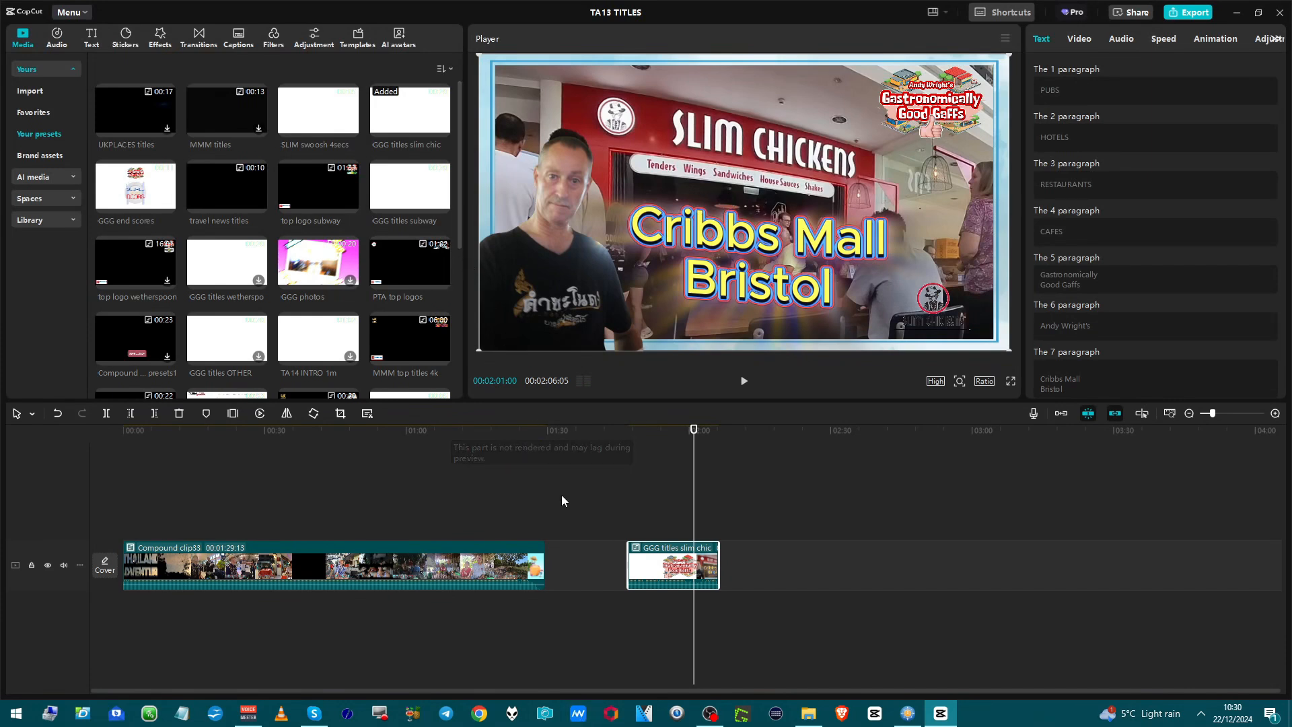
# Undo the compound clip on GGG titles slim chic to break it into its individual clips.
pyautogui.rightClick(697, 568)
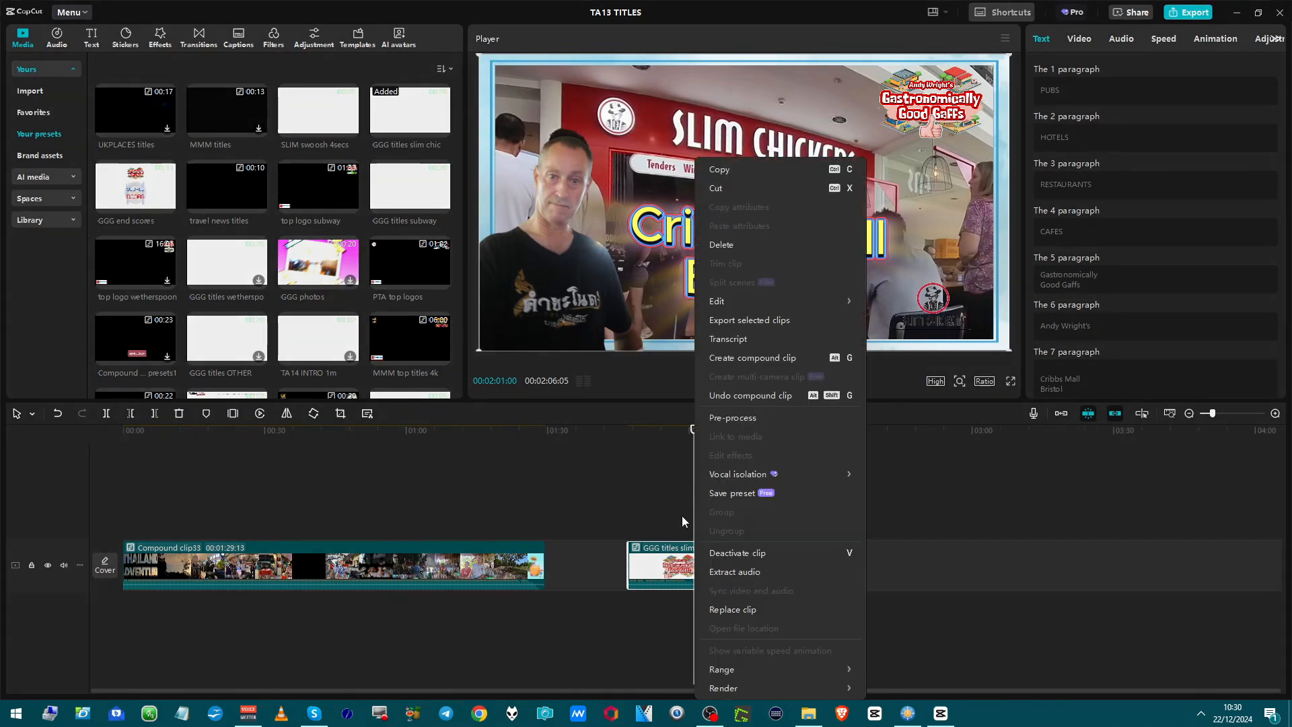
pyautogui.click(730, 398)
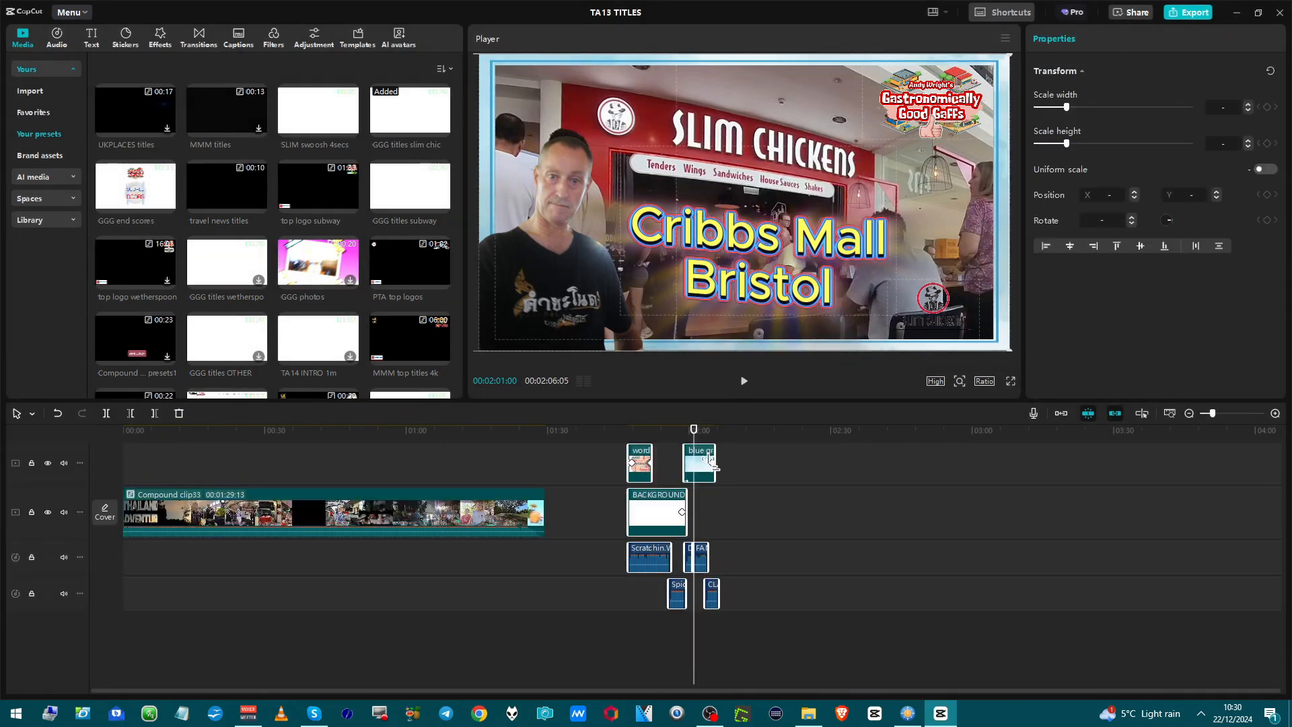
pyautogui.scroll(3, 709, 479)
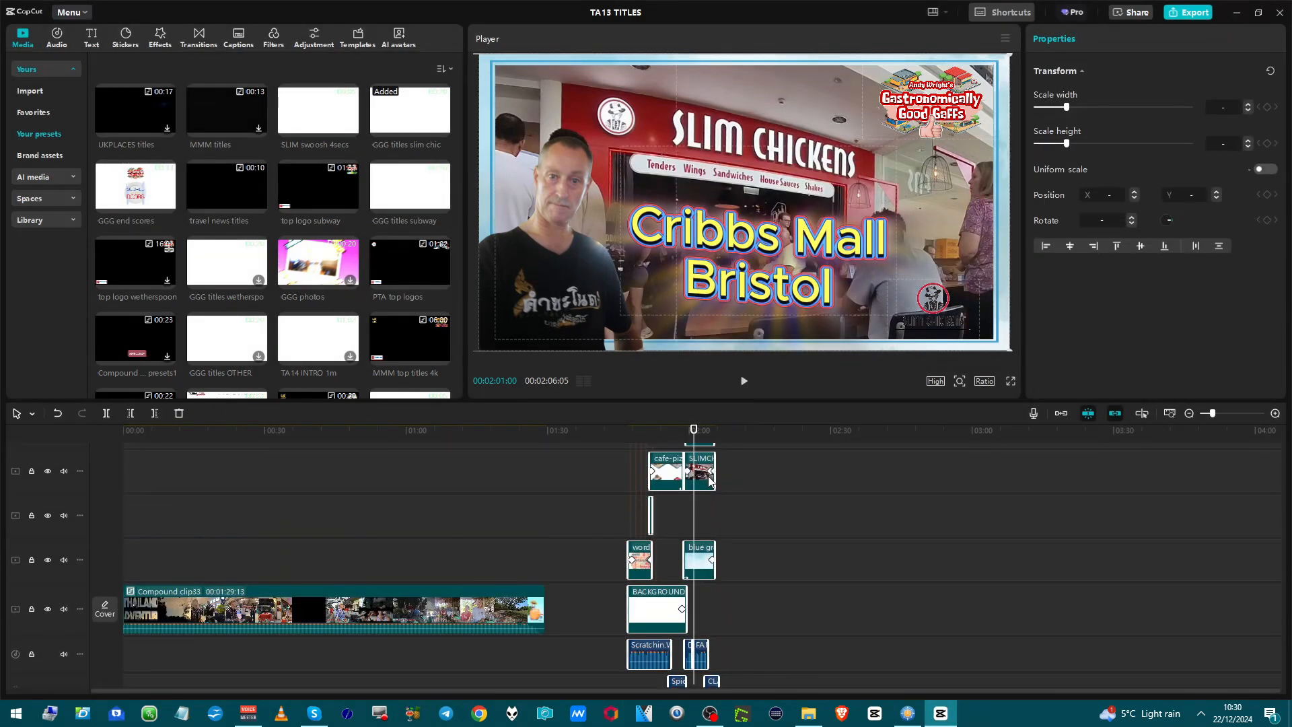
pyautogui.scroll(2, 707, 484)
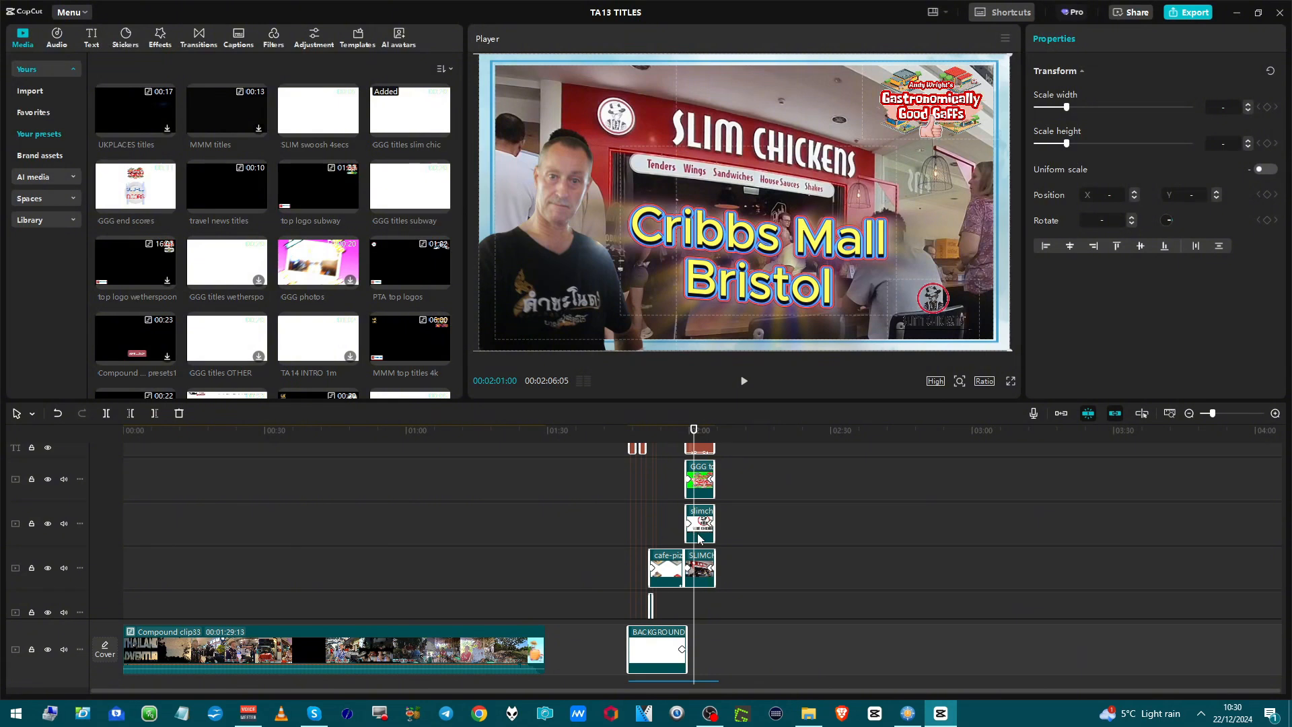
# Examine the Slim Chickens background clip and play back the Cribbs Mall Bristol title section.
pyautogui.click(701, 580)
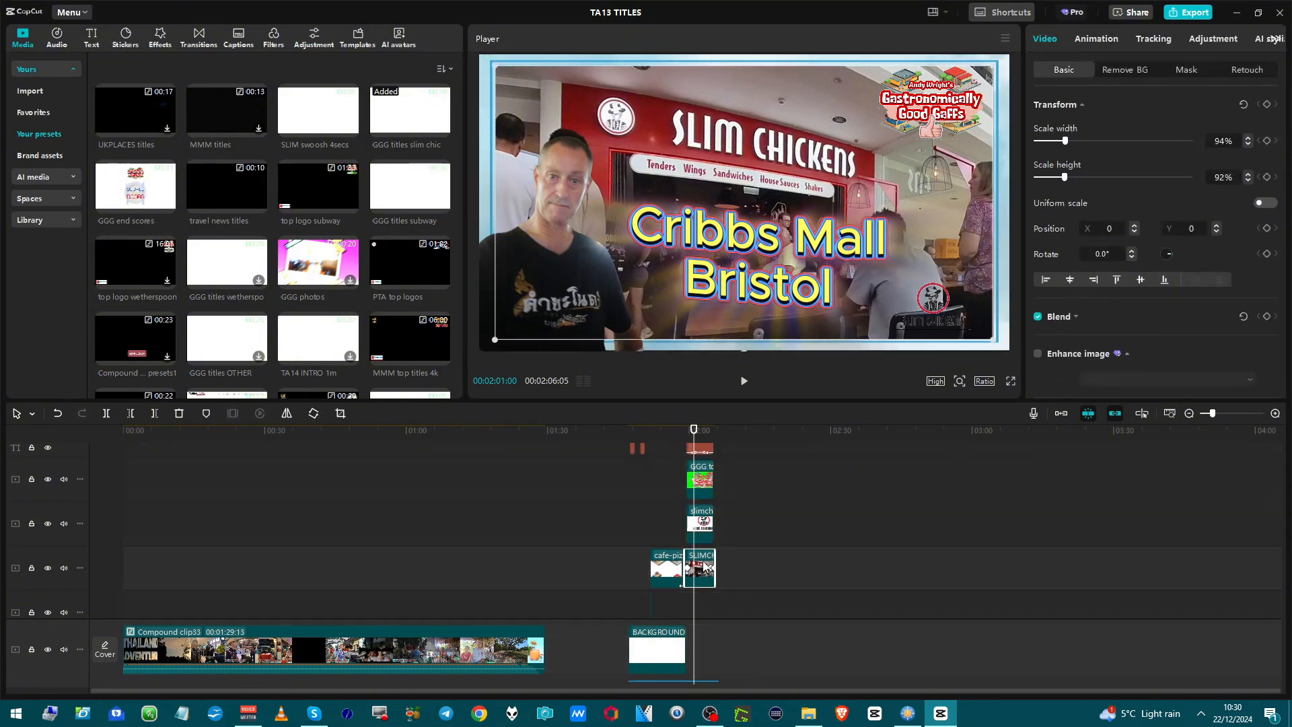
pyautogui.click(684, 601)
pyautogui.press('space')
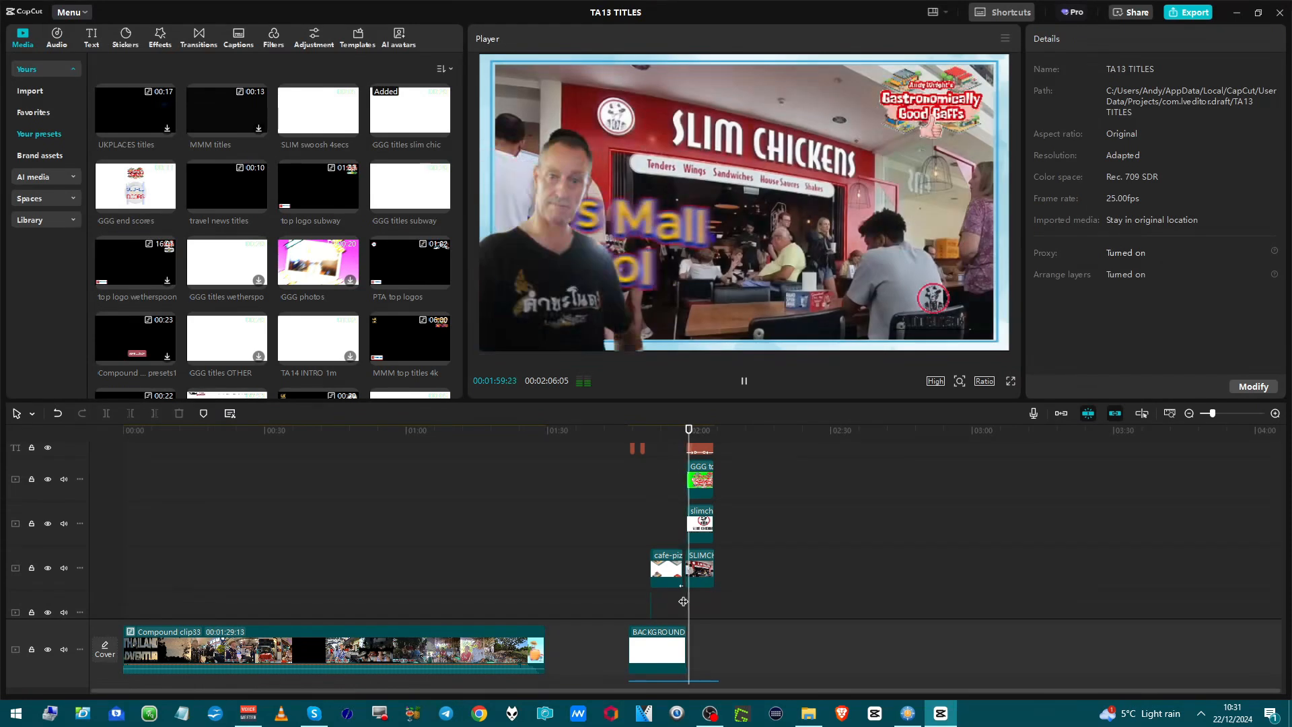
pyautogui.press('space')
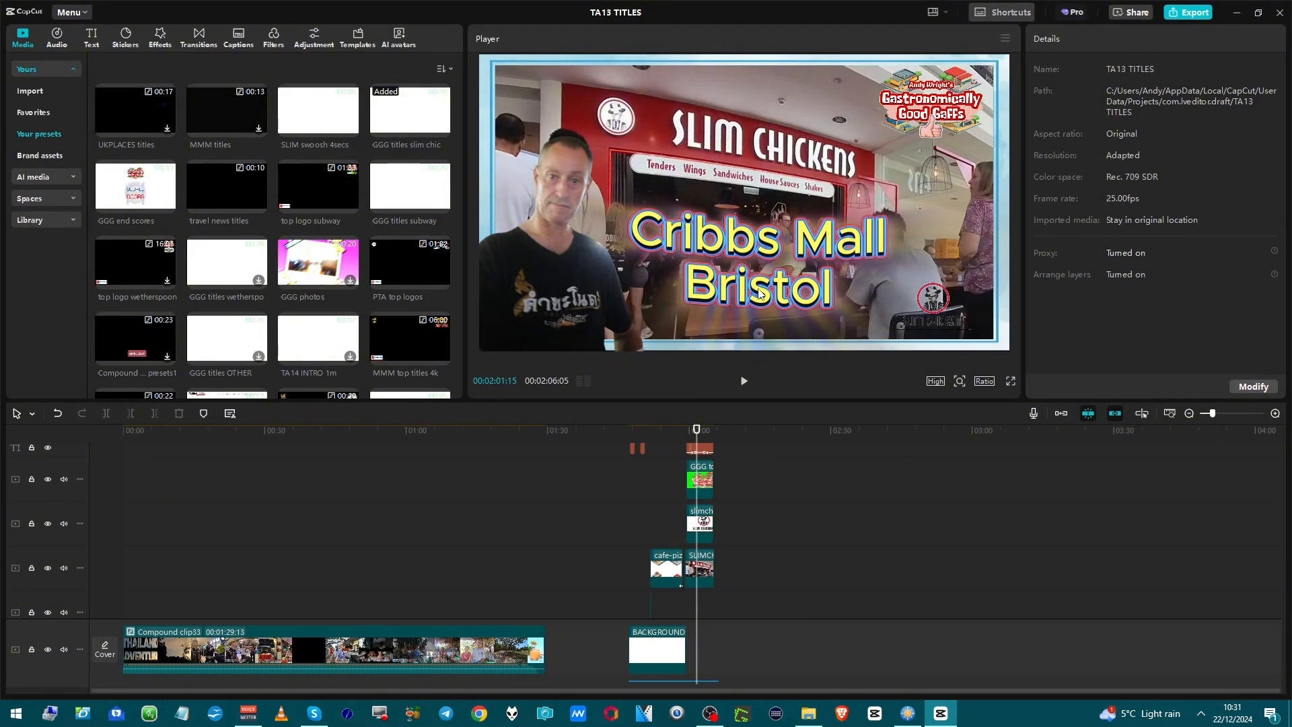
# Select the Cribbs Mall Bristol text, and undo the breakup and placement of the GGG titles slim chic clip.
pyautogui.click(704, 446)
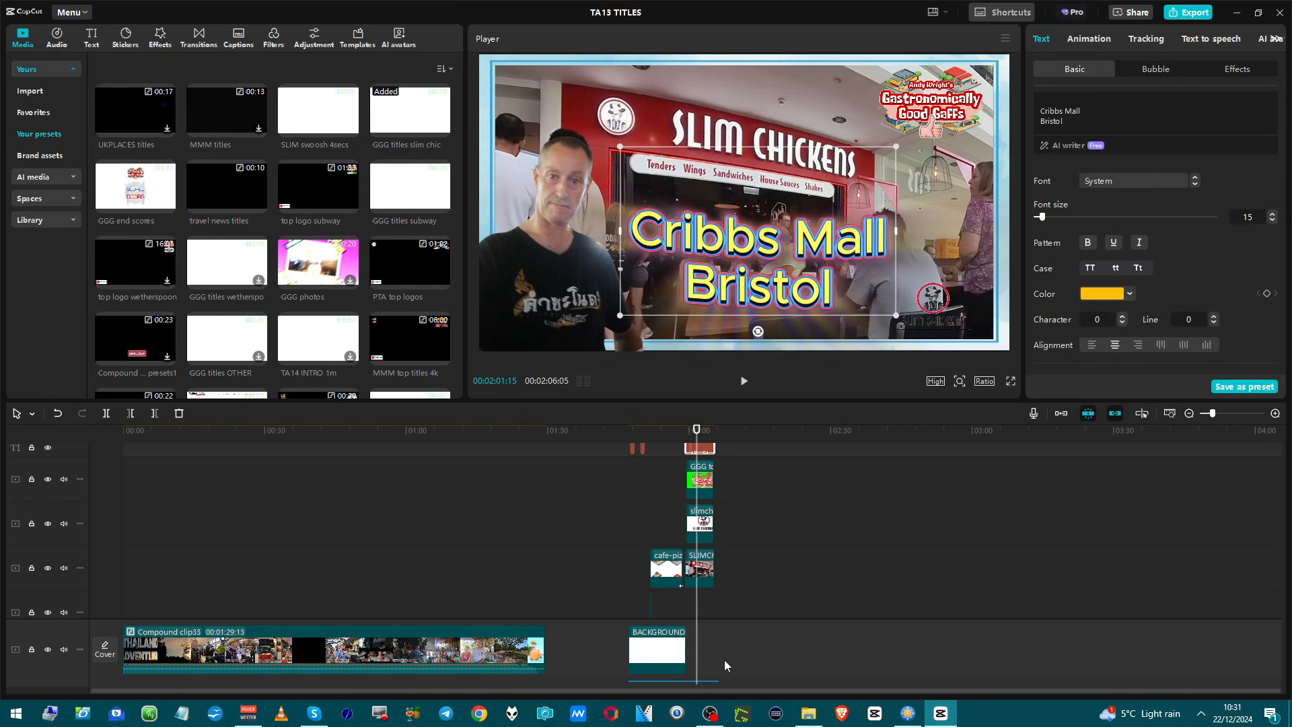
pyautogui.hotkey('ctrl', 'z')
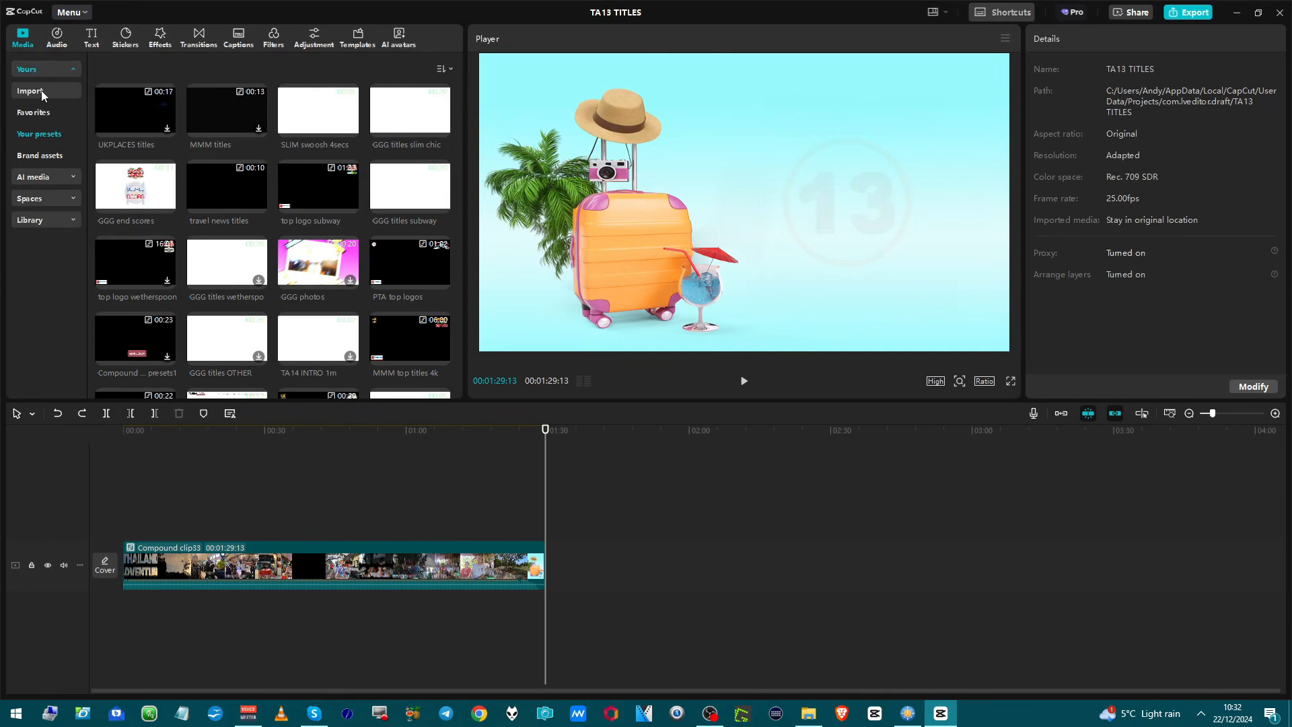
# Browse the favorite media clips and the AI image generator in the media collection.
pyautogui.click(41, 115)
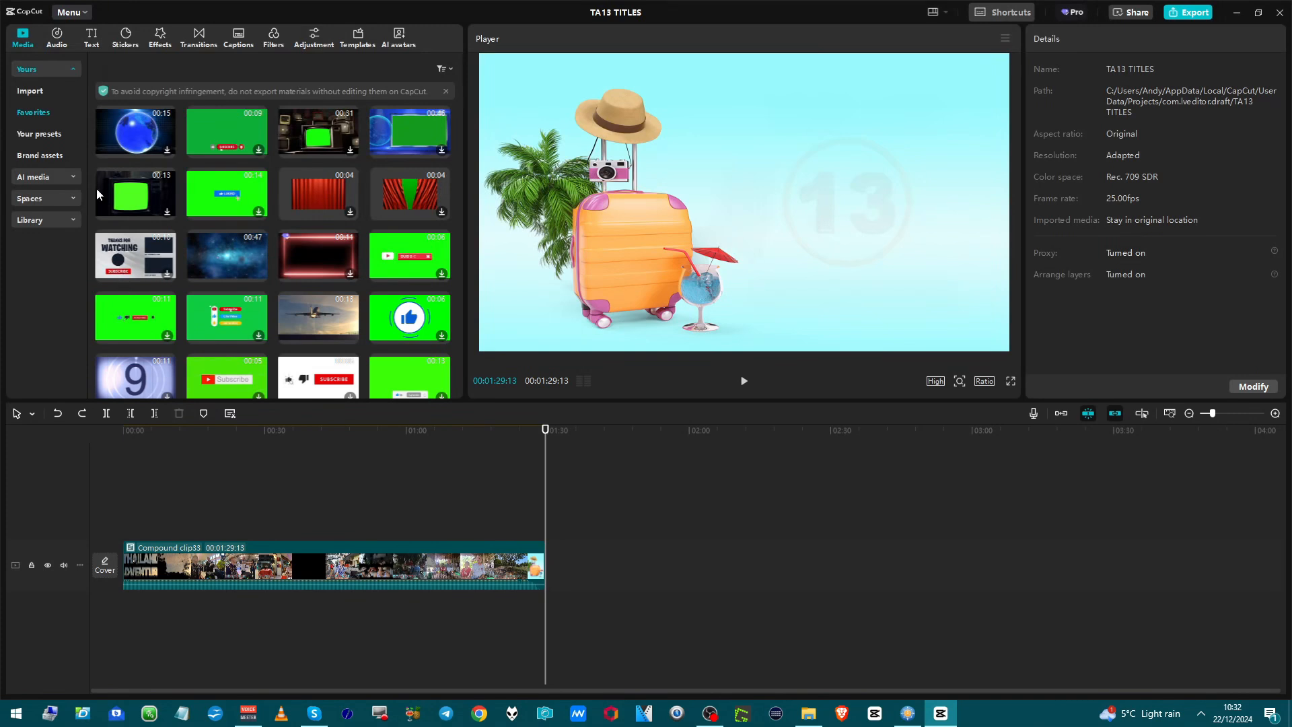
pyautogui.click(42, 74)
pyautogui.click(41, 73)
pyautogui.click(39, 176)
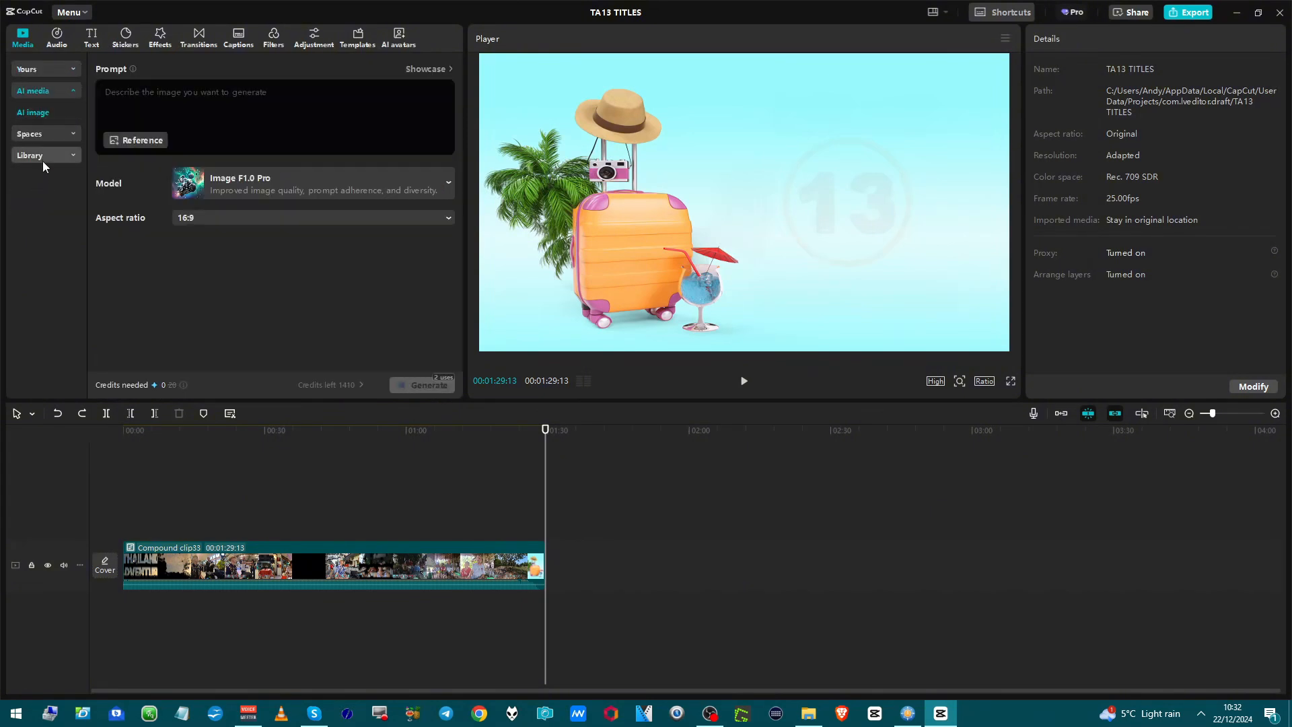
# Browse the stock library's Trending, Green Screen and Background categories and preview the plain black background clip.
pyautogui.click(42, 159)
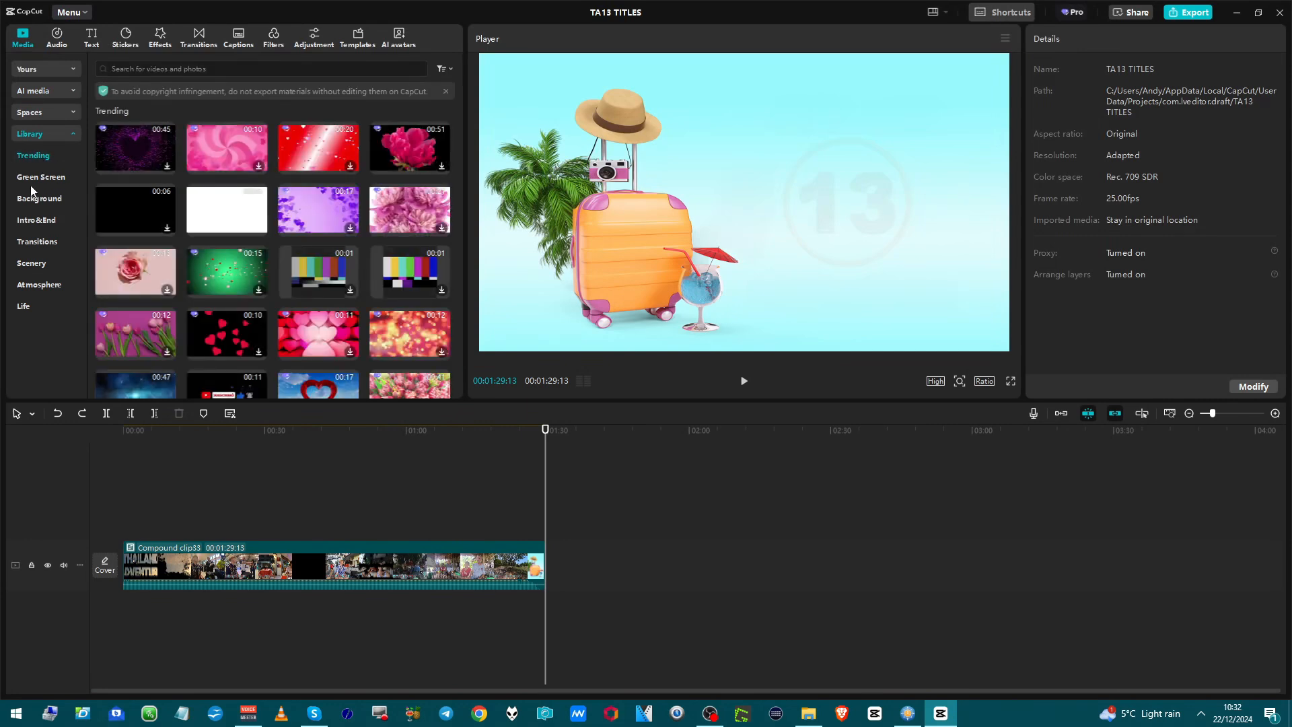
pyautogui.click(39, 179)
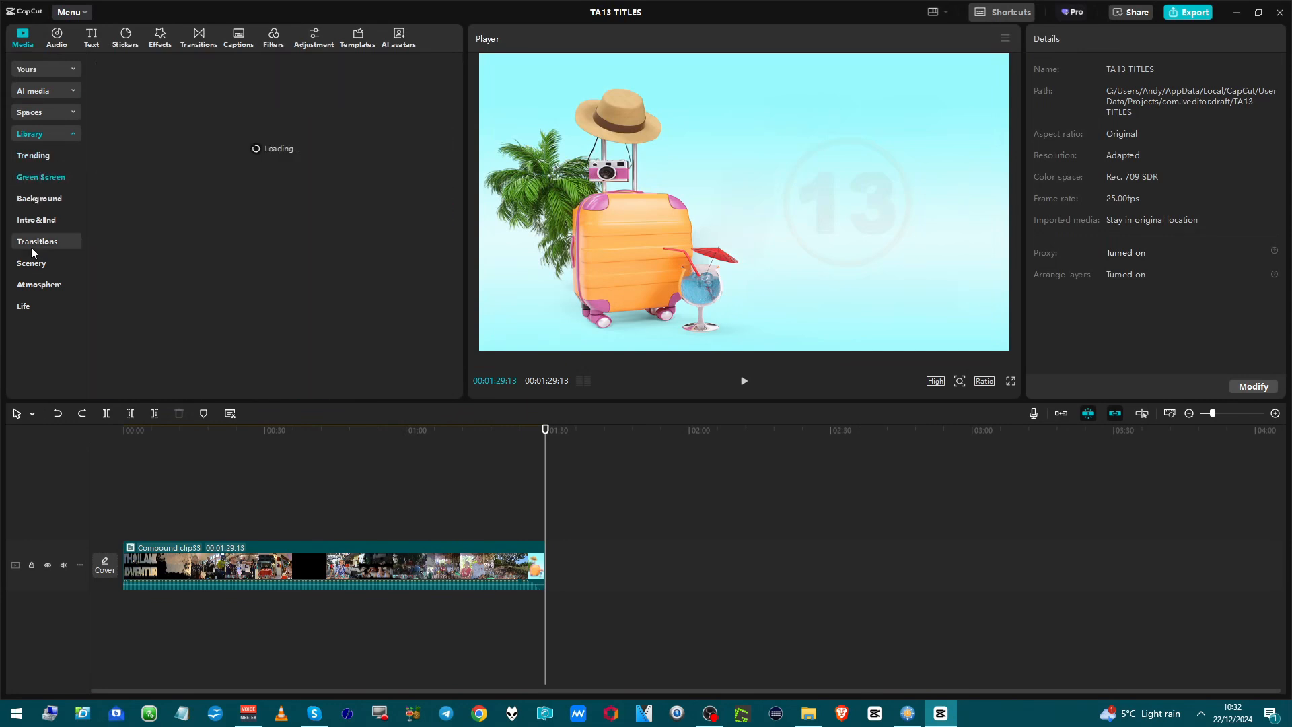
pyautogui.click(51, 200)
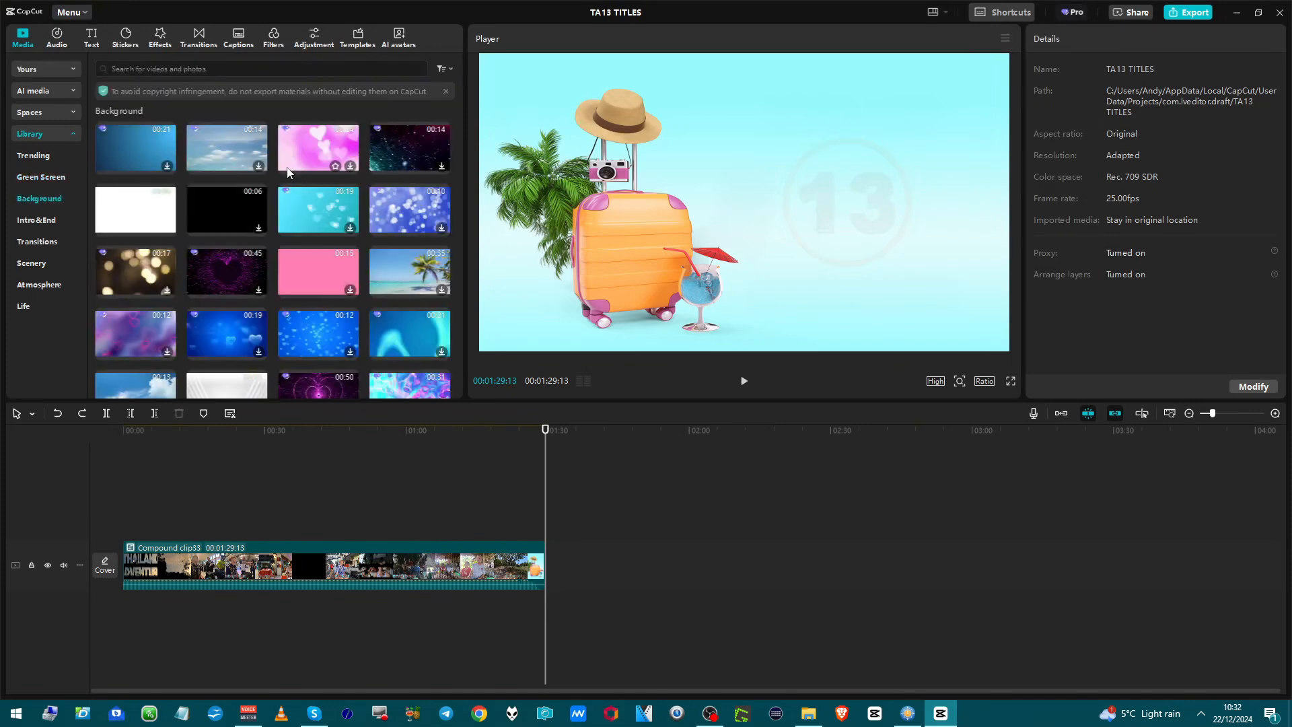
pyautogui.click(237, 223)
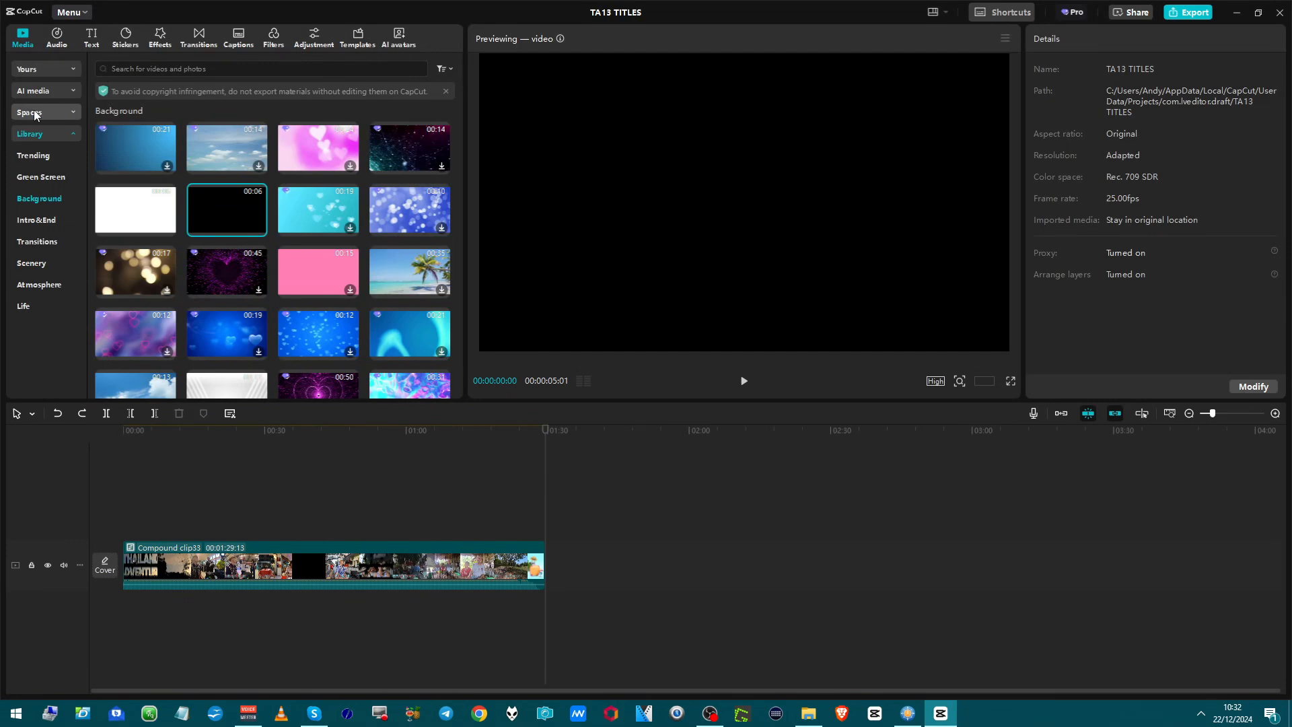
# Browse the imported media, favorites and saved compound clip presets in the personal media collection.
pyautogui.click(34, 69)
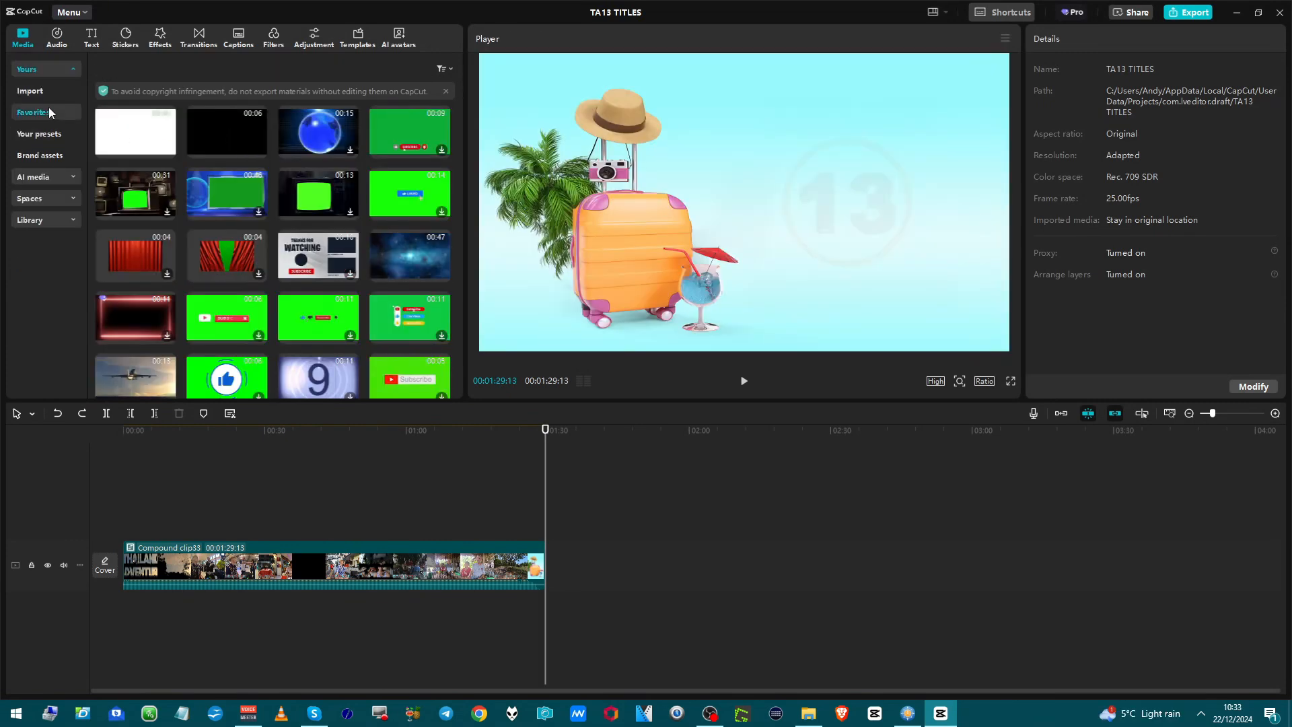
pyautogui.click(39, 93)
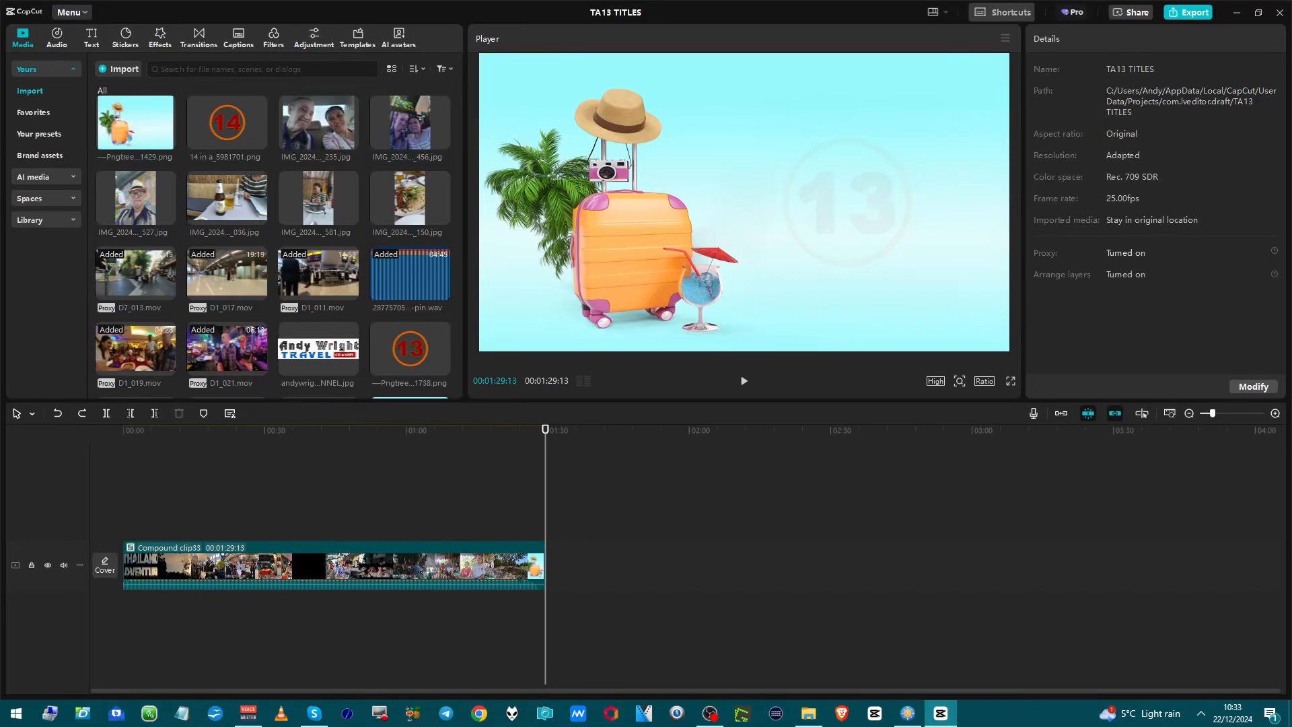
pyautogui.click(58, 115)
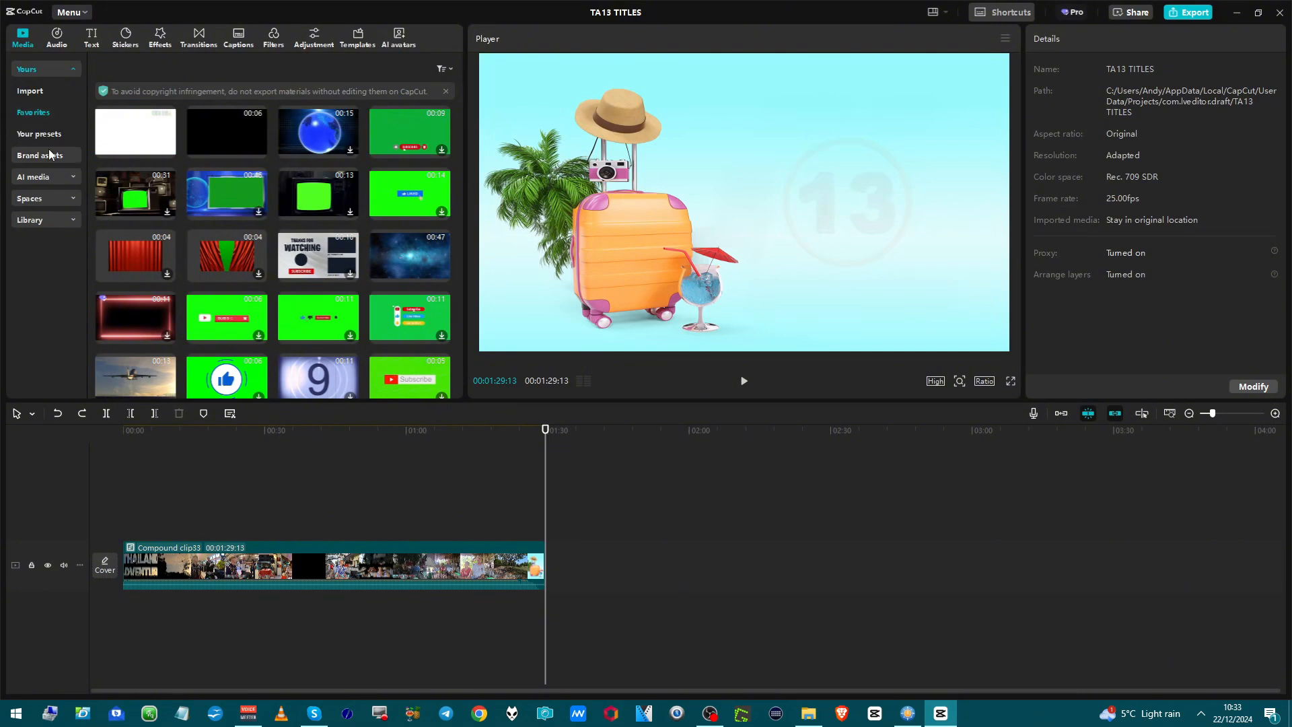
pyautogui.click(51, 138)
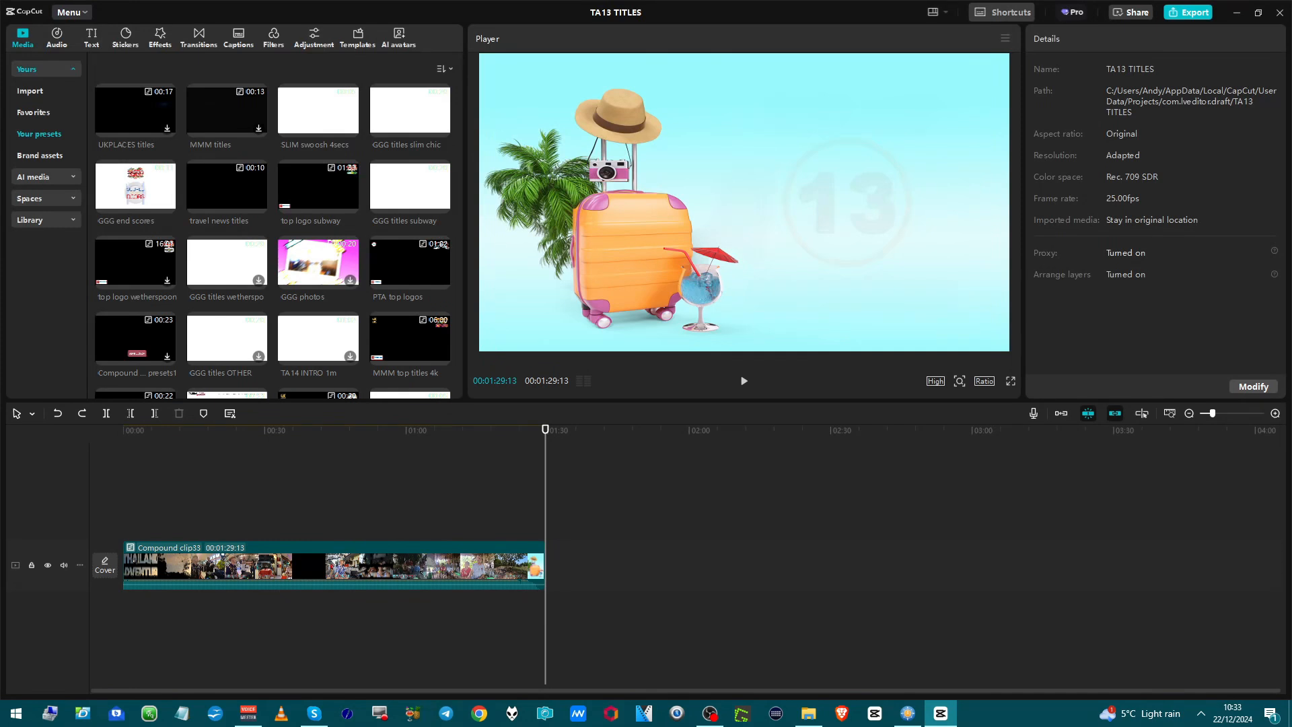
pyautogui.moveTo(94, 440); pyautogui.dragTo(31, 97)
pyautogui.scroll(-1, 278, 344)
pyautogui.scroll(-1, 143, 205)
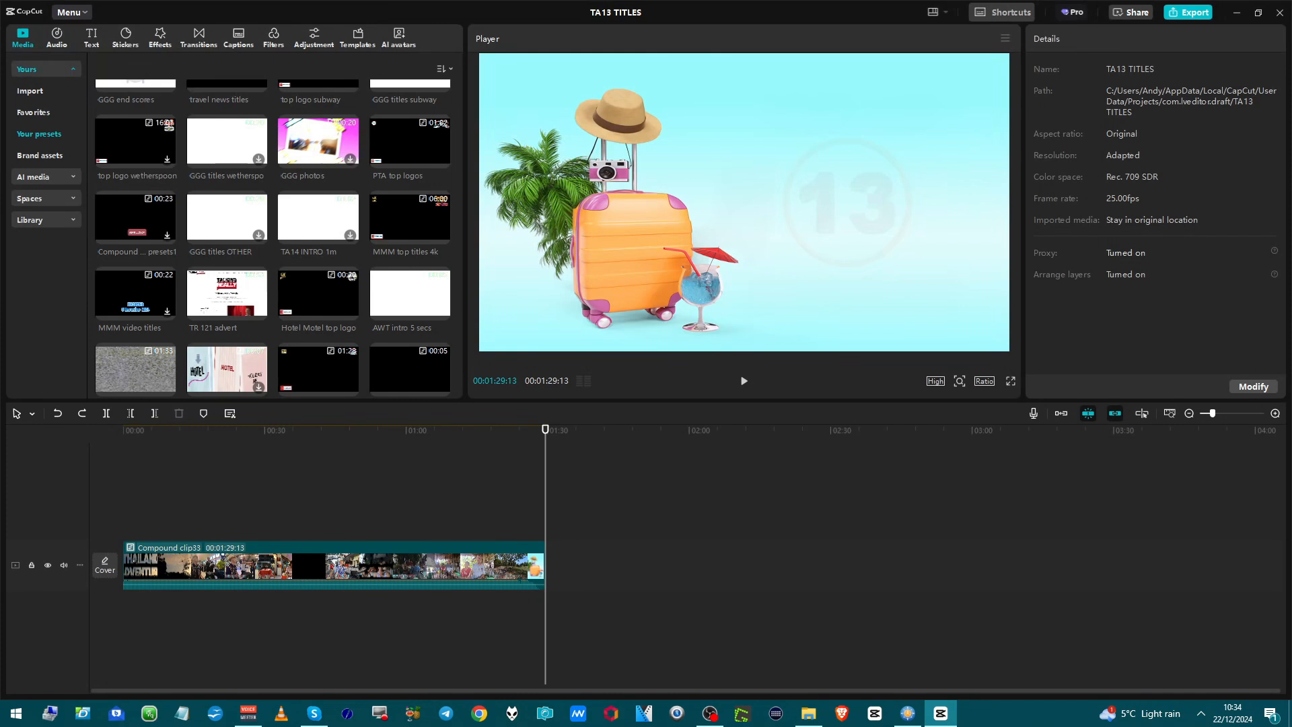
# Import the CapCut full tutorial image into the project media and delete it again.
pyautogui.click(38, 90)
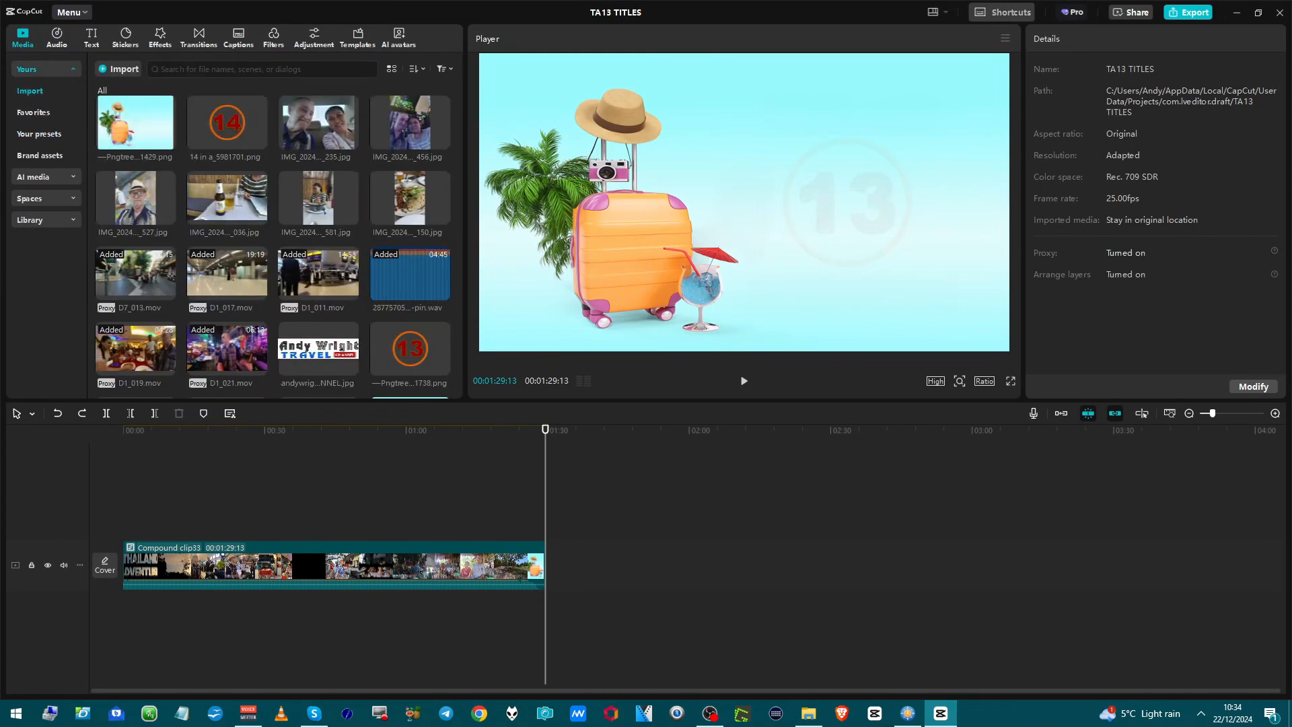
pyautogui.moveTo(276, 457); pyautogui.dragTo(284, 349)
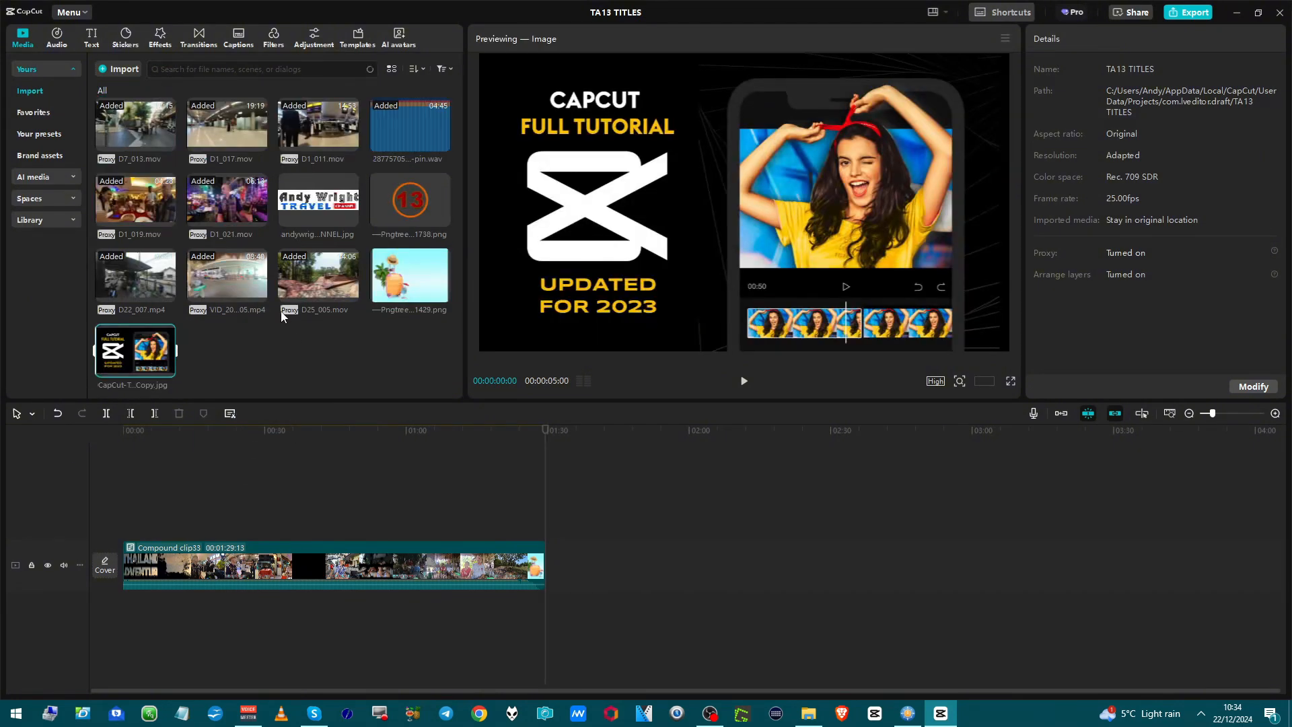
pyautogui.moveTo(284, 256)
pyautogui.moveTo(161, 351)
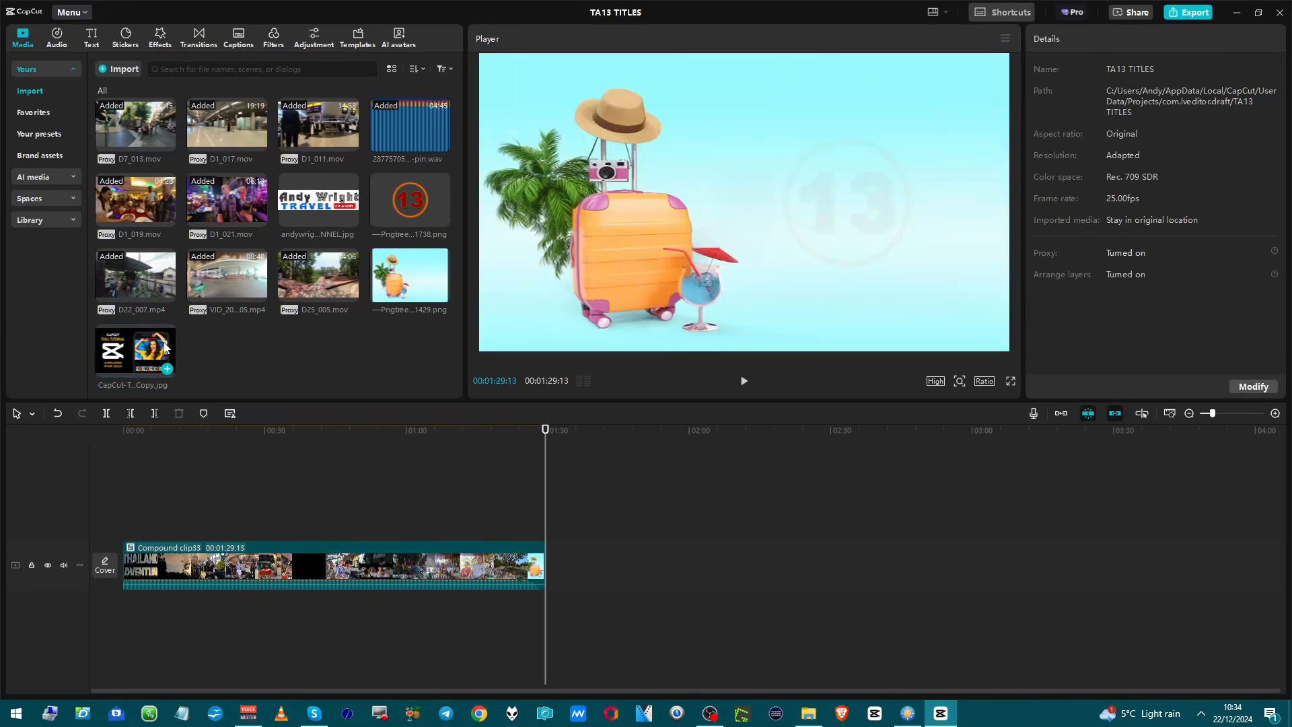
pyautogui.rightClick(164, 344)
pyautogui.click(177, 358)
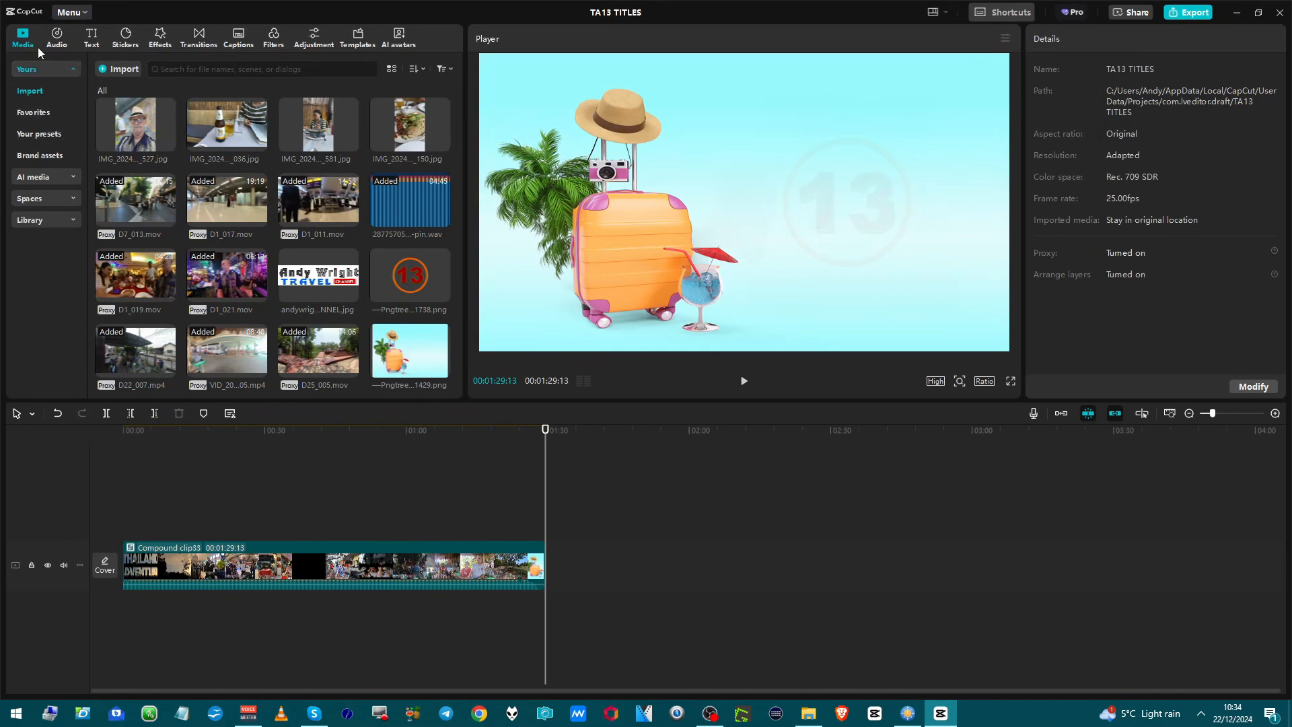
# Browse the favorite text effects and favorite text templates.
pyautogui.click(94, 32)
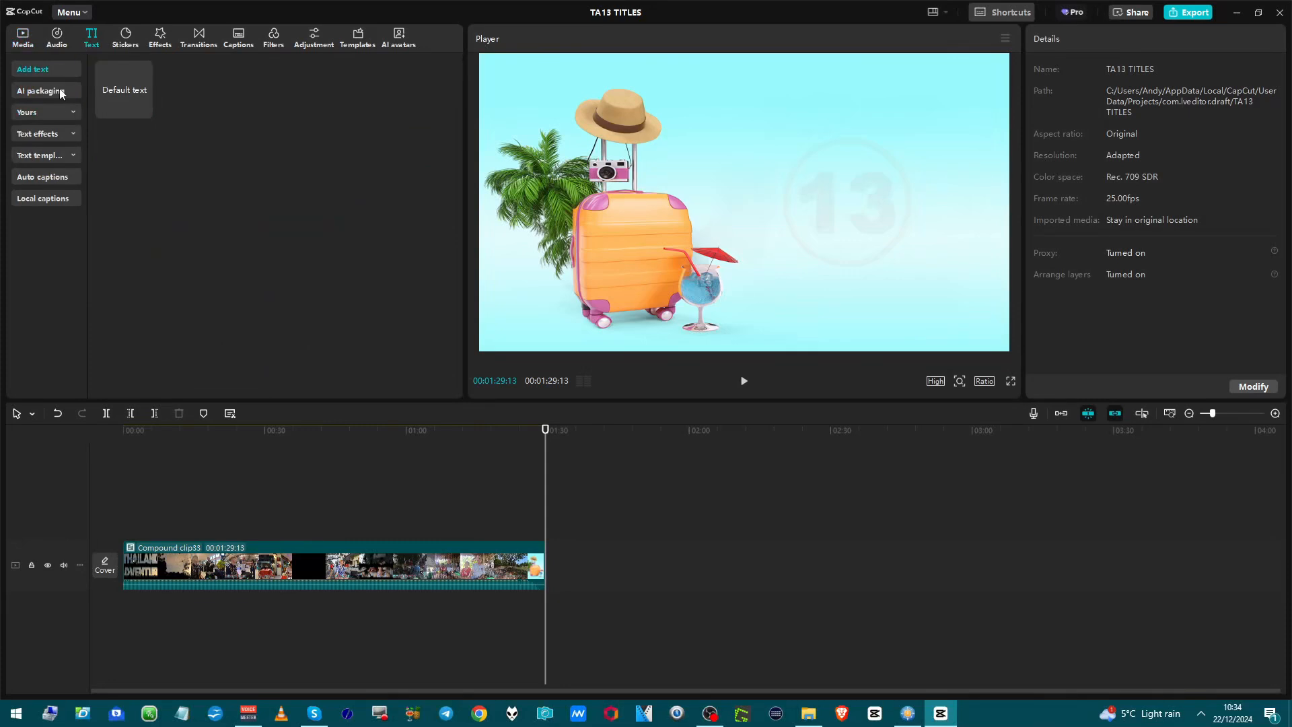
pyautogui.click(46, 113)
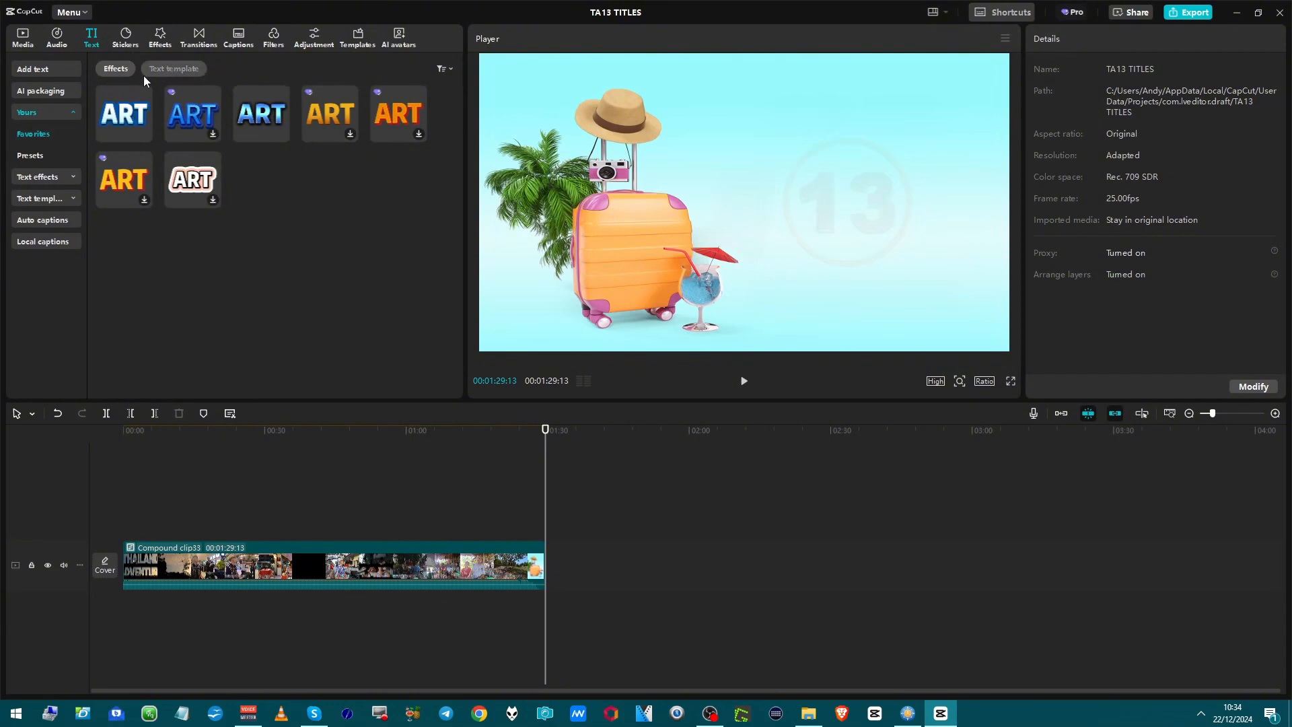
pyautogui.moveTo(139, 101)
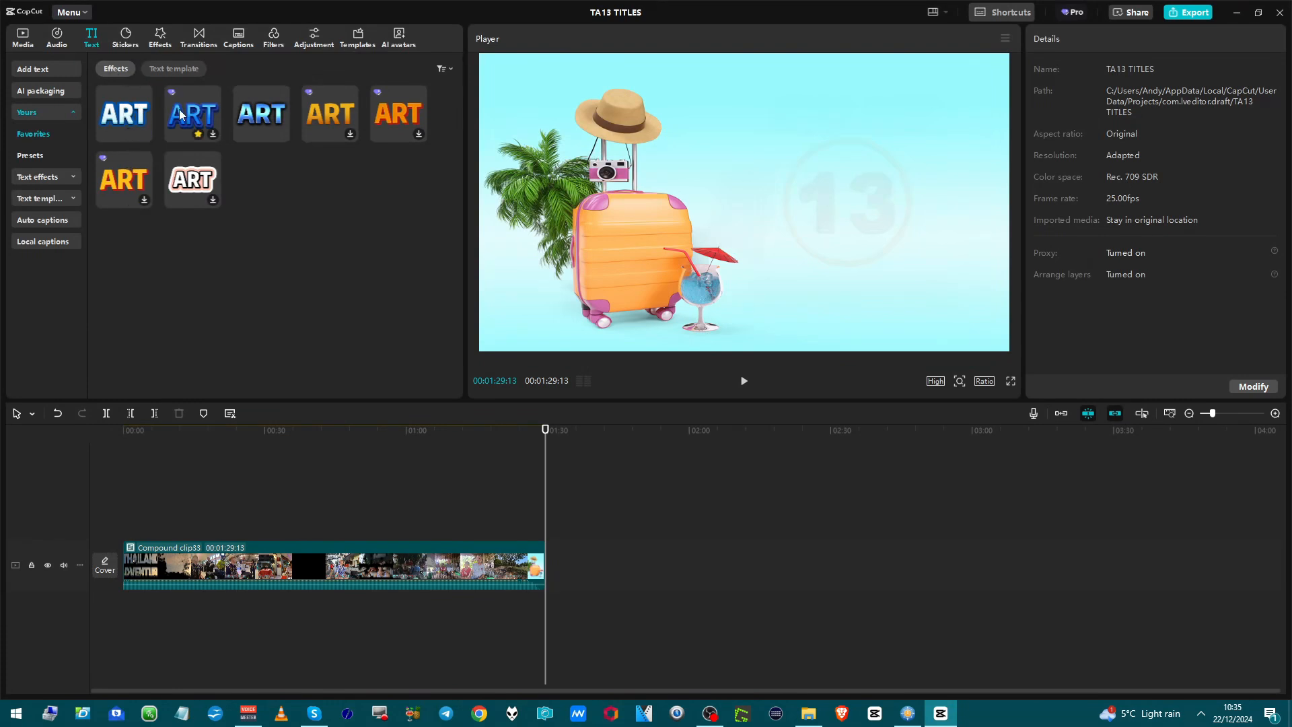
pyautogui.click(171, 70)
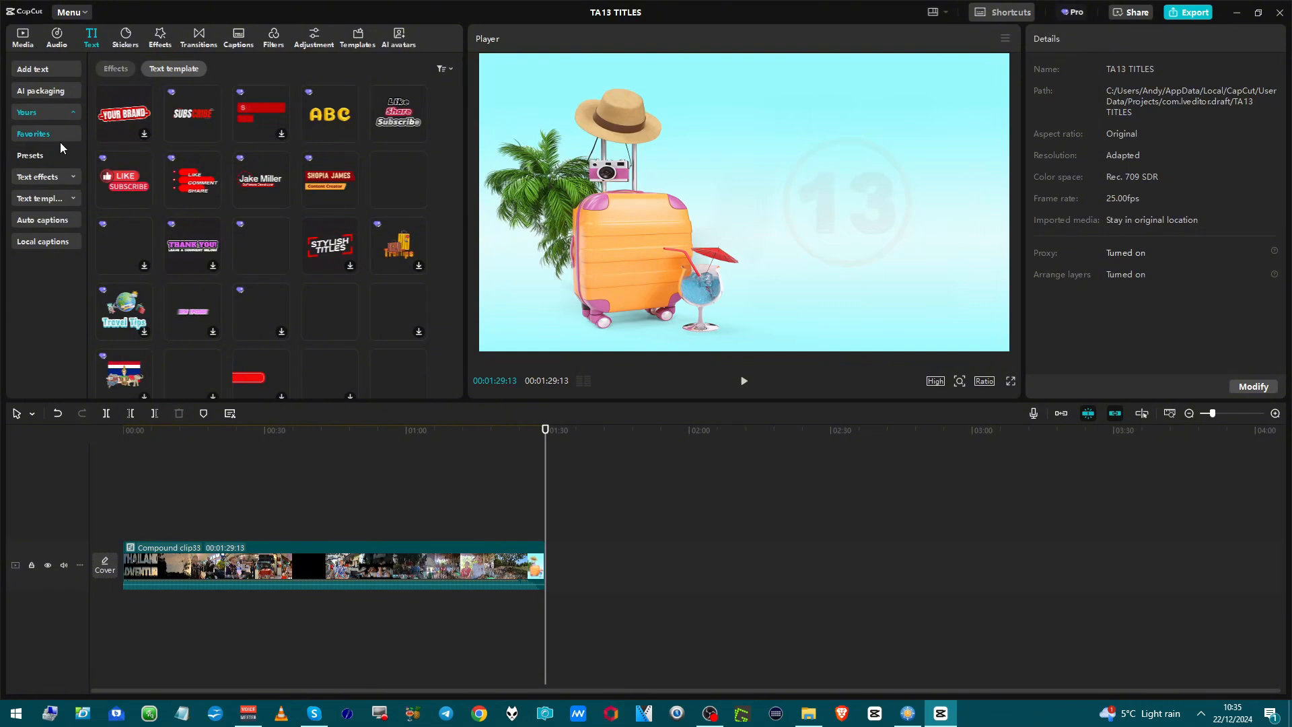
# Try the favorite LIKE COMMENT SHARE text template above the compound clip at about 00:57, preview it, and undo its placement.
pyautogui.moveTo(190, 196)
pyautogui.moveTo(382, 189); pyautogui.dragTo(394, 535)
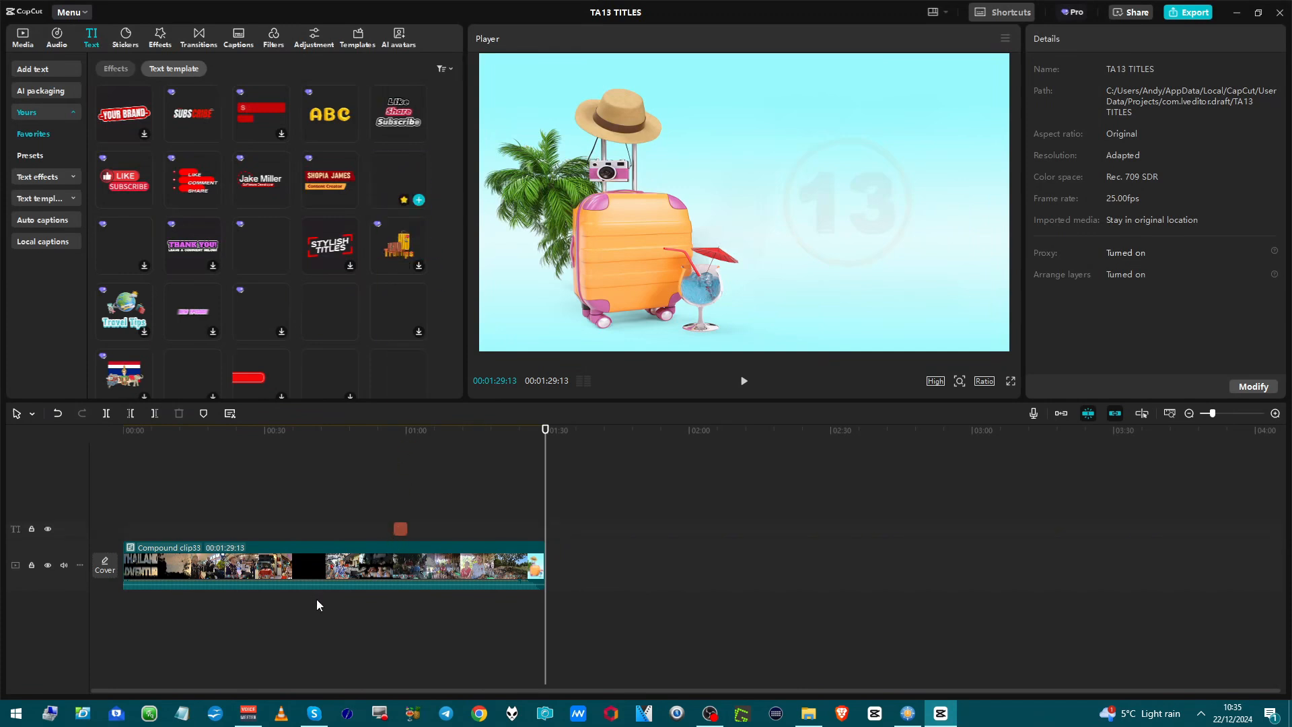
pyautogui.click(395, 513)
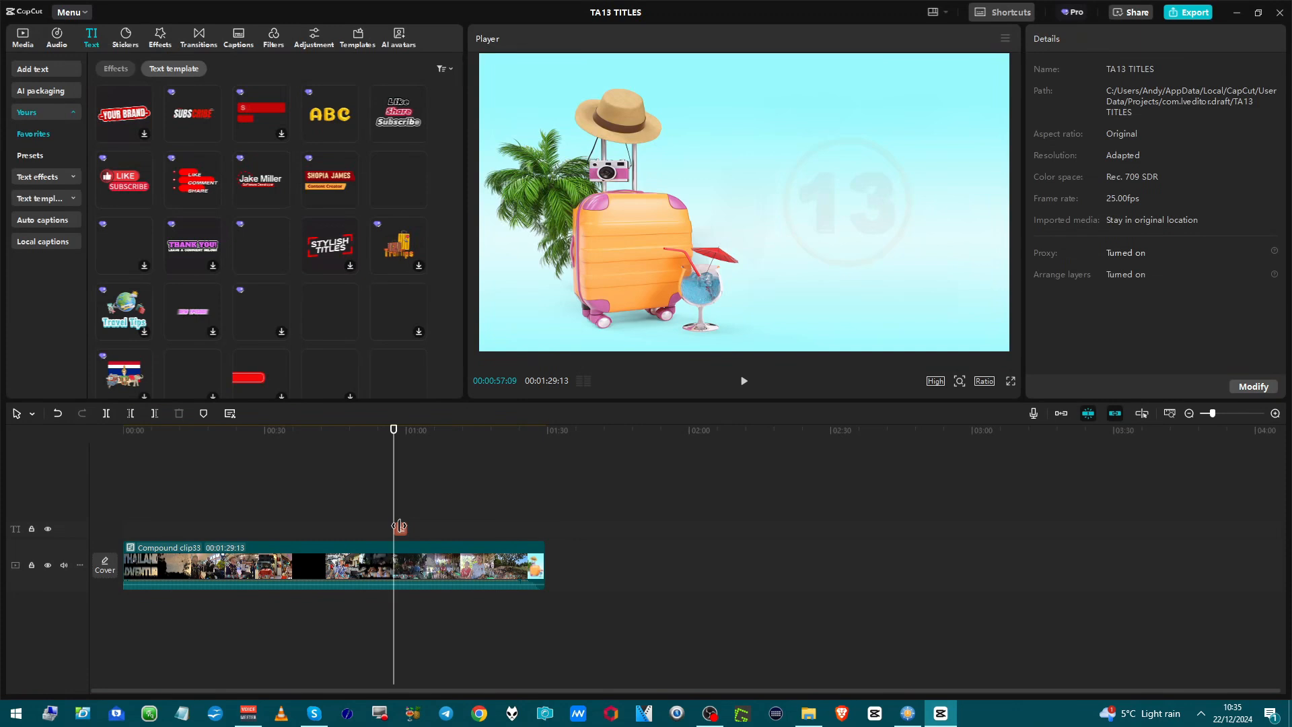
pyautogui.press('space')
pyautogui.press('space')
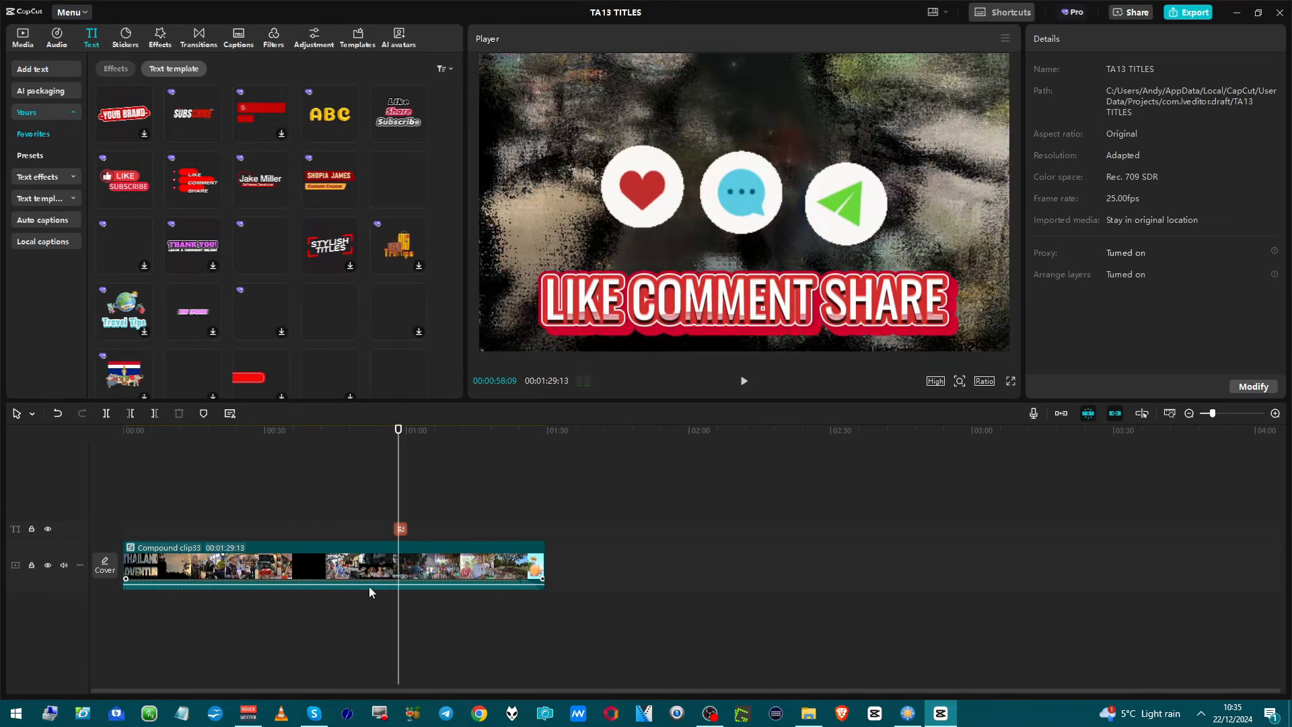
pyautogui.hotkey('ctrl', 'z')
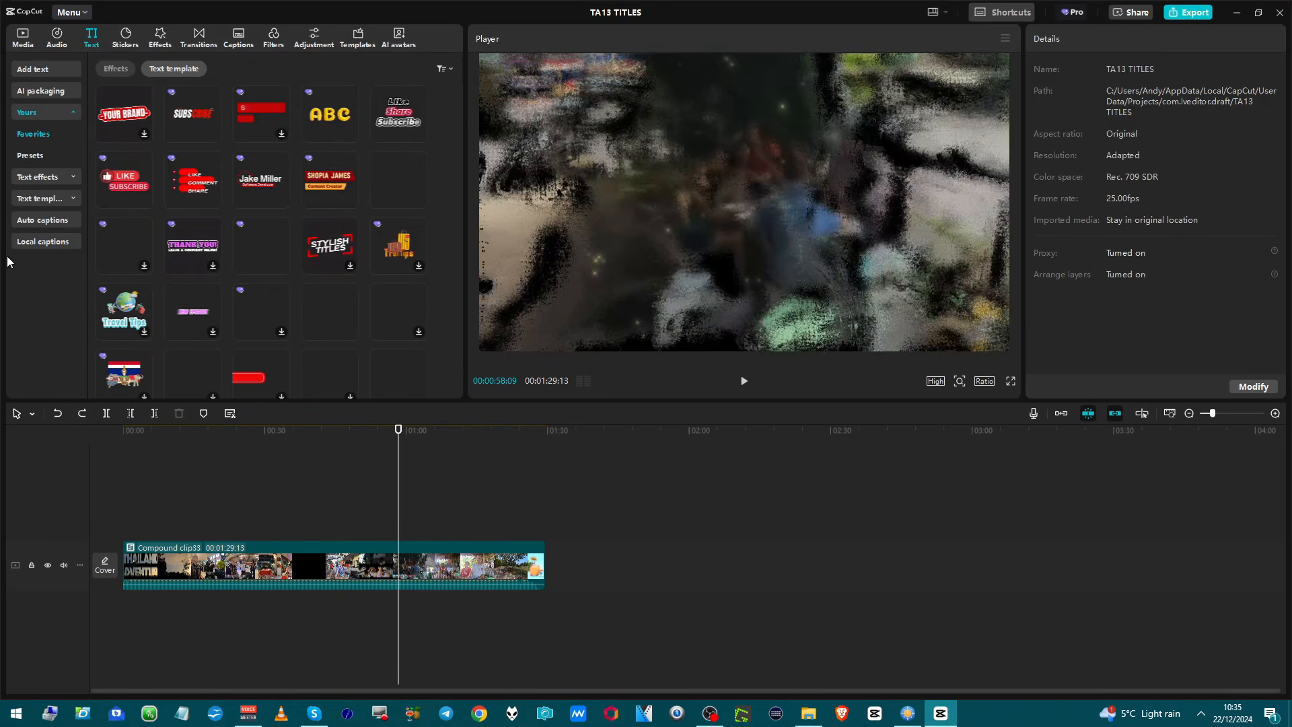
# Look through the saved text presets.
pyautogui.click(30, 155)
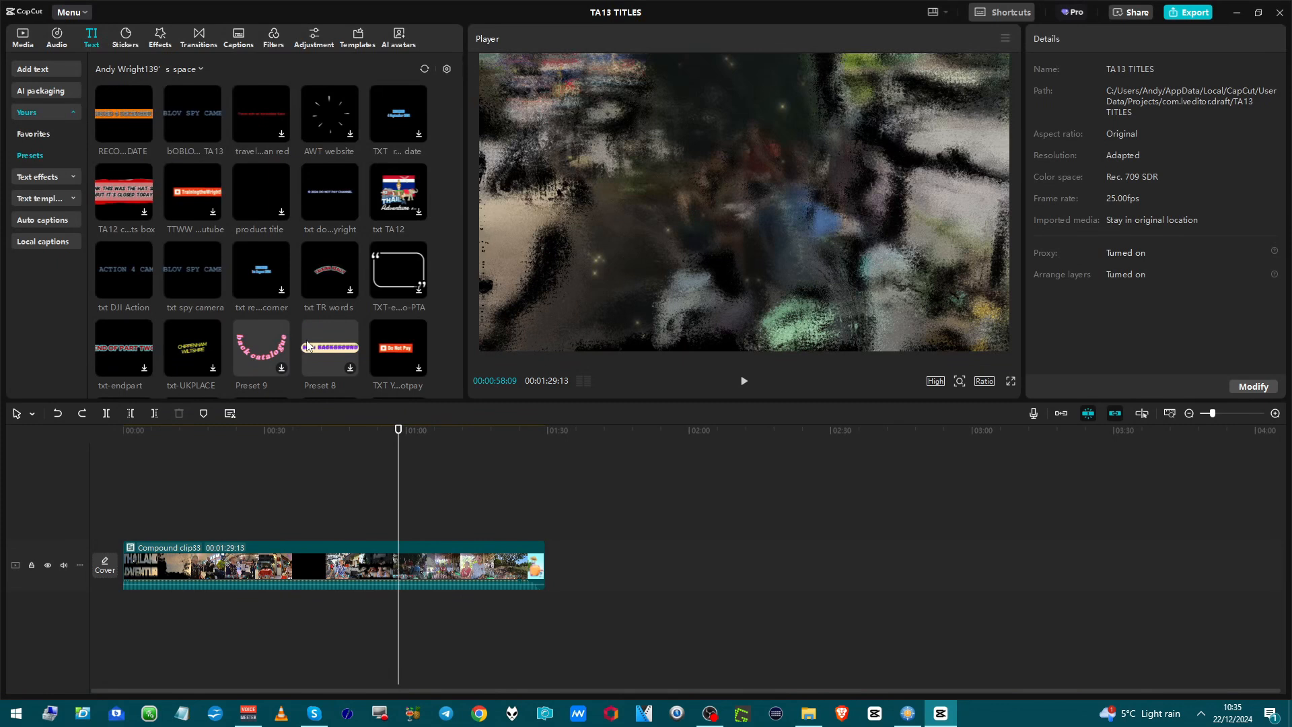
pyautogui.scroll(-2, 249, 356)
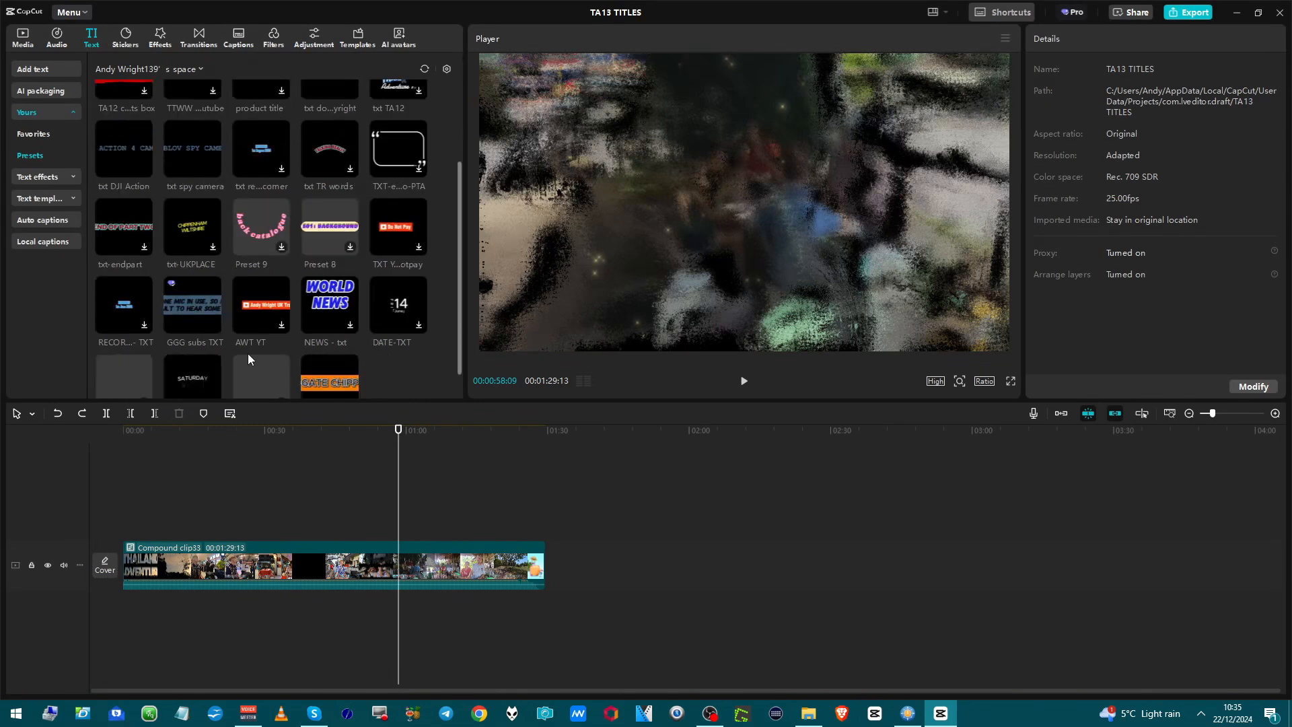
pyautogui.scroll(-1, 222, 364)
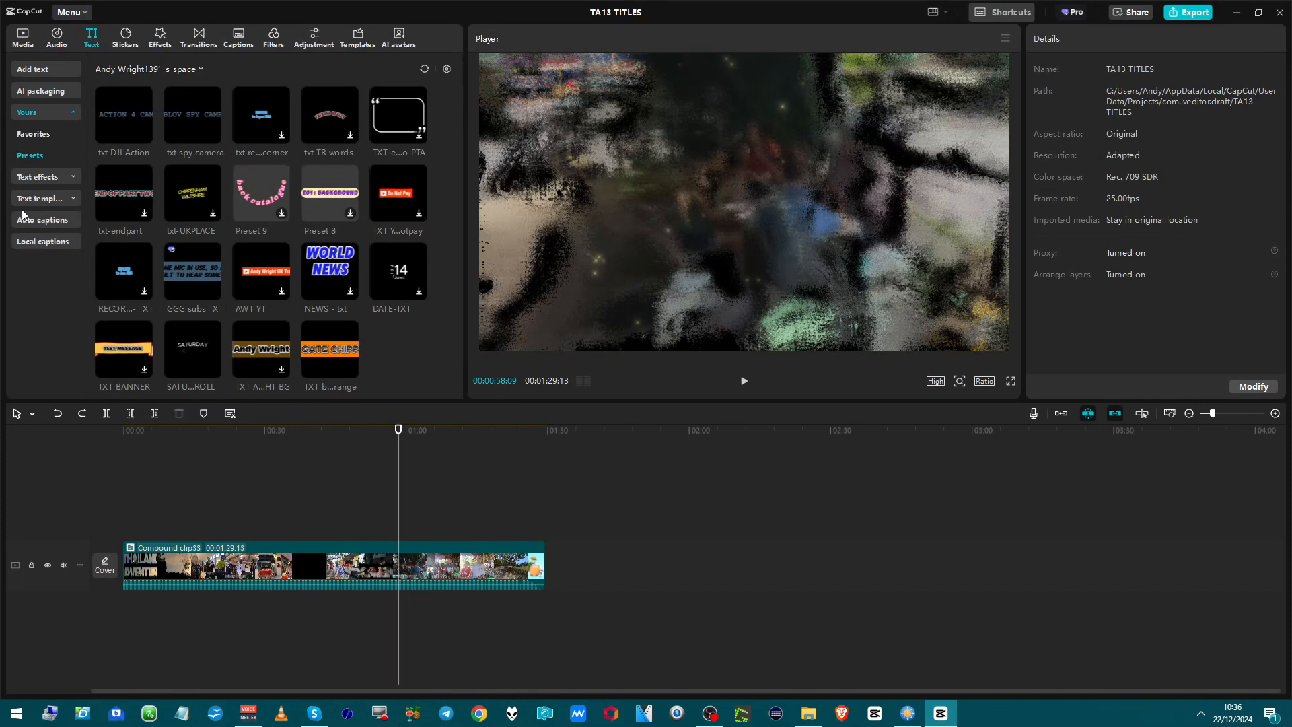
# Browse the text effects in the Basic, Luminance, Blue, Yellow and Pink categories.
pyautogui.click(29, 178)
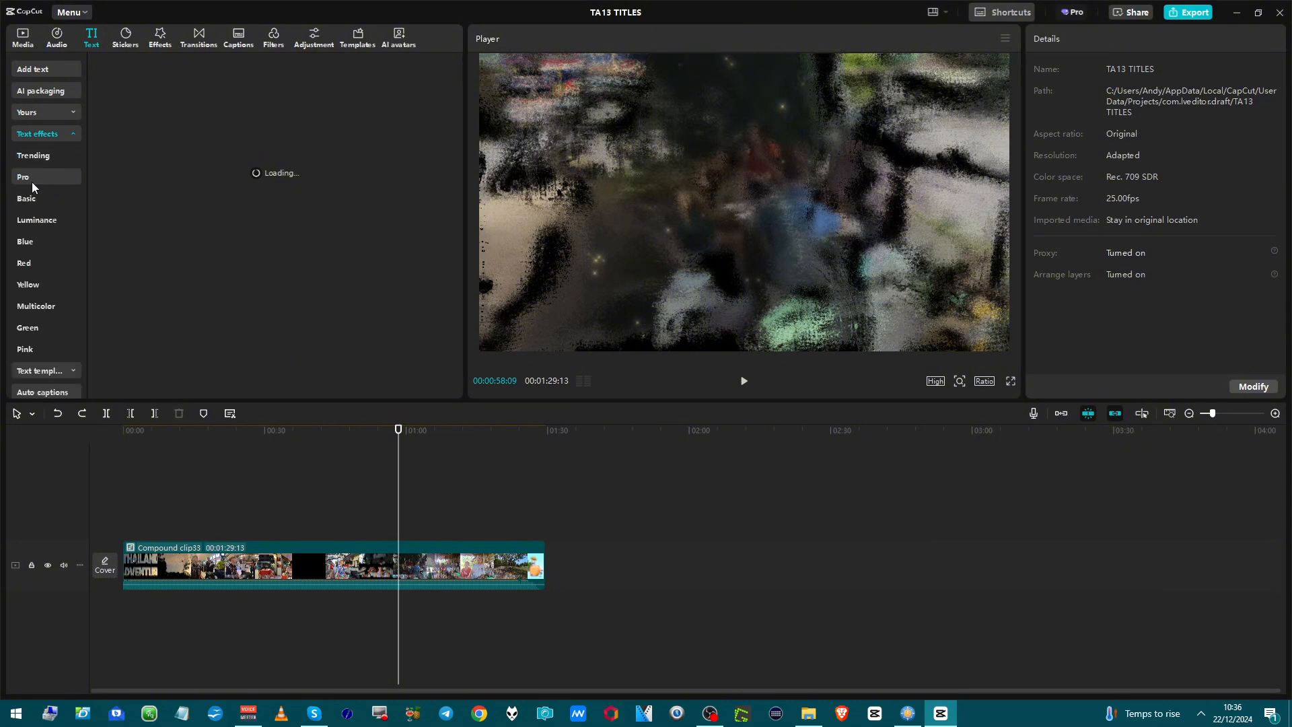
pyautogui.click(39, 190)
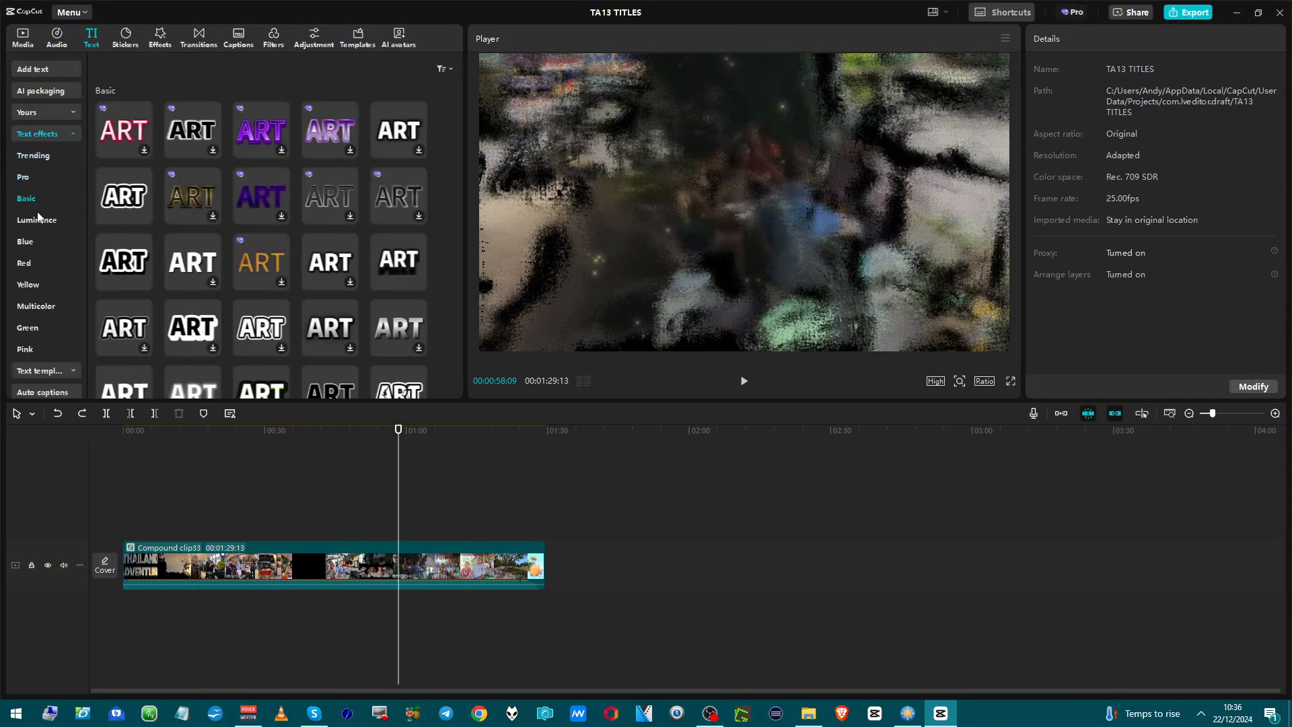
pyautogui.click(39, 216)
pyautogui.click(40, 240)
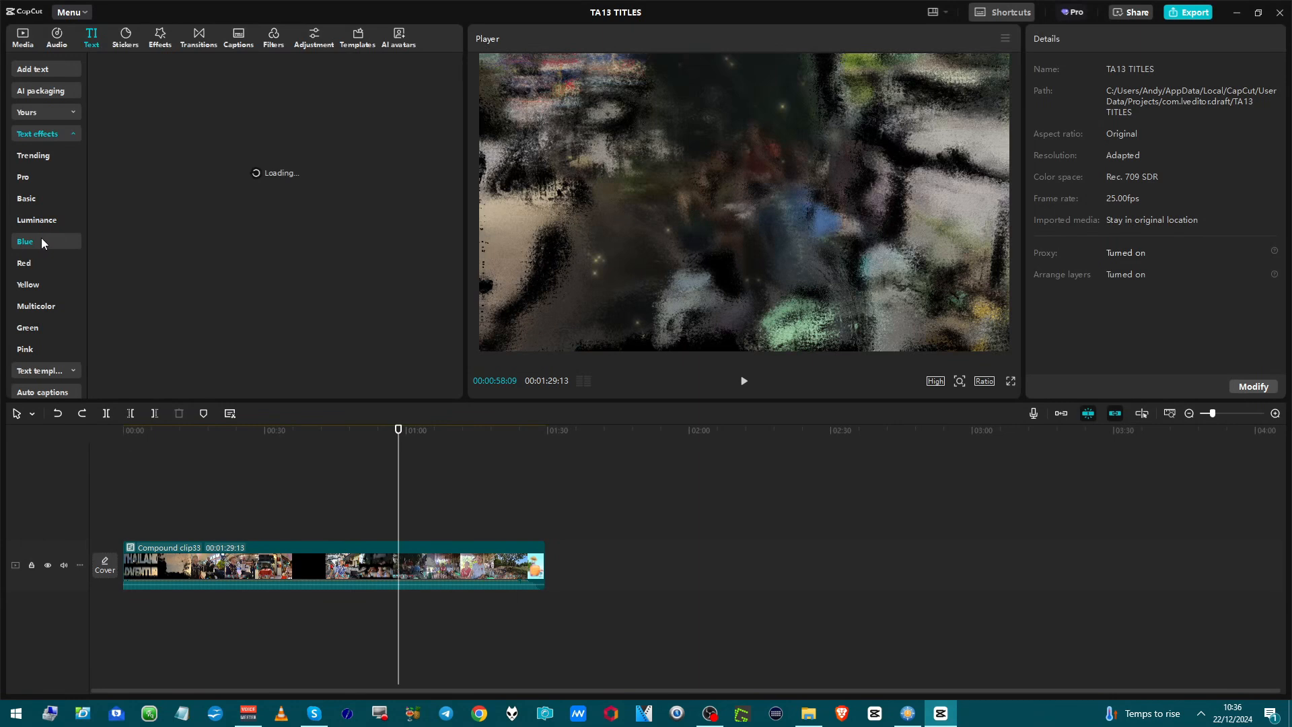
pyautogui.click(33, 284)
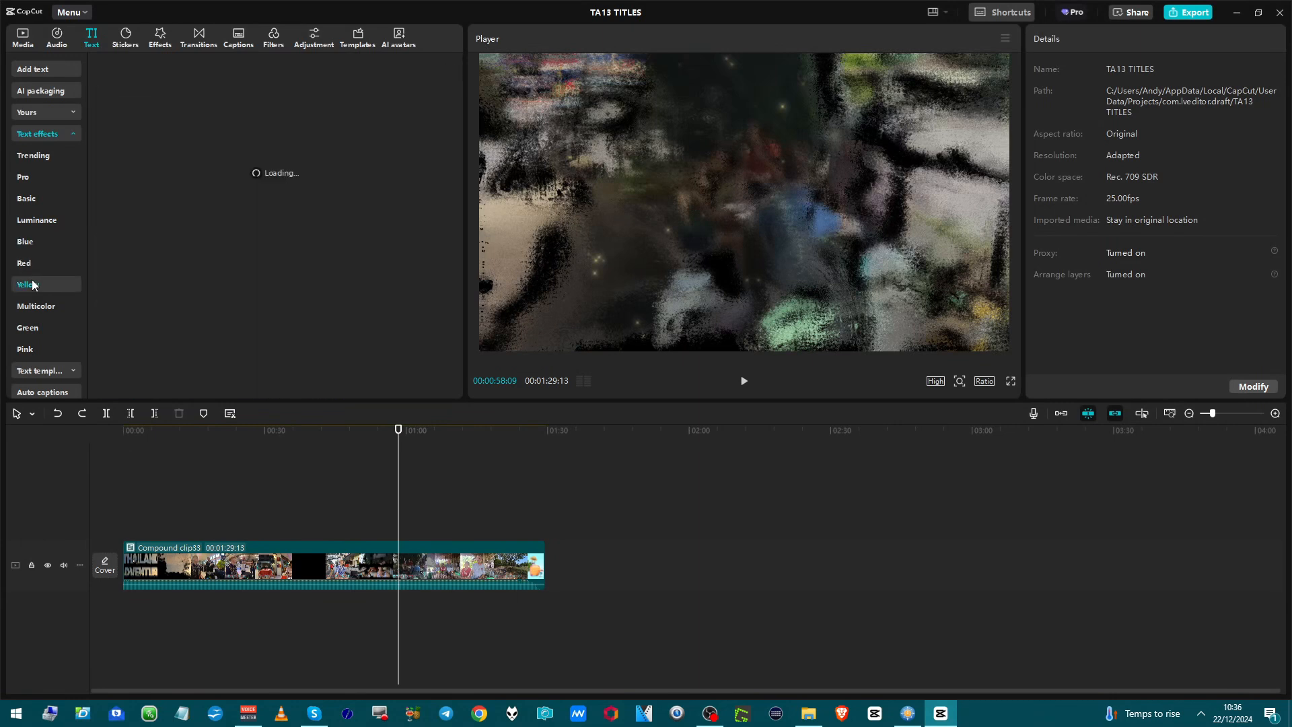
pyautogui.click(19, 352)
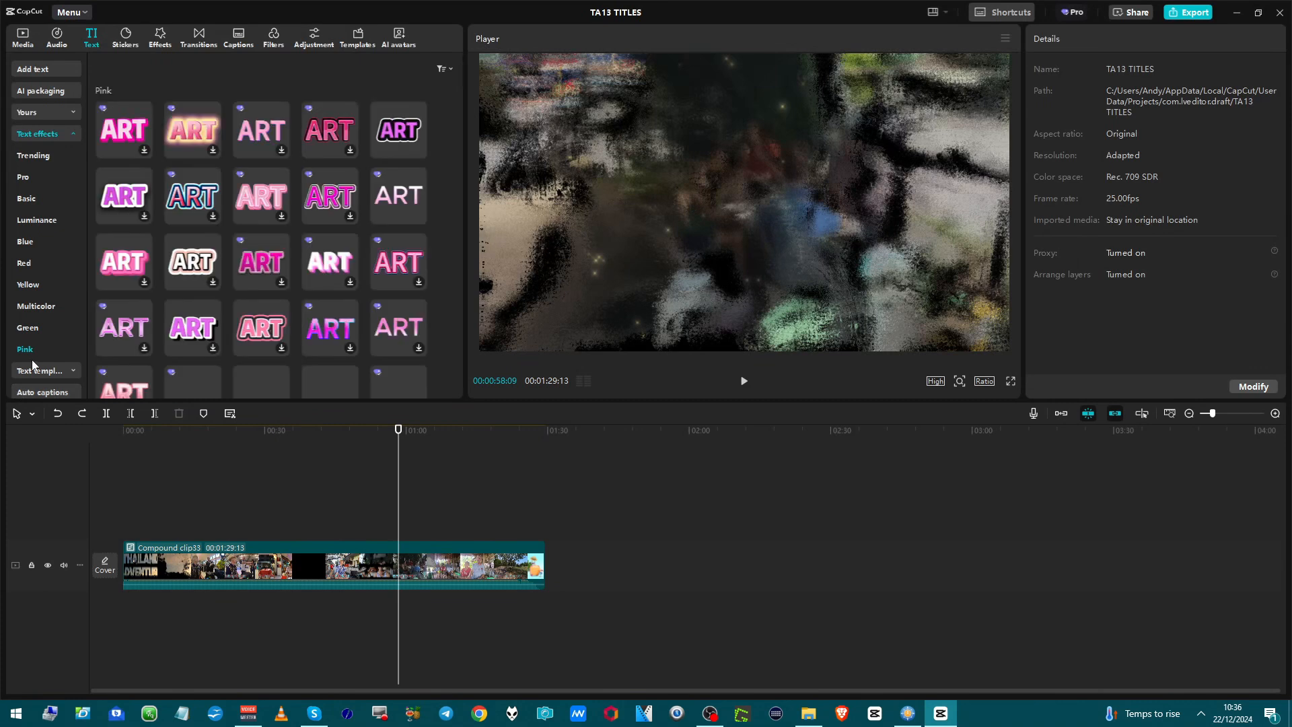
# Browse the Winter and Social media text templates.
pyautogui.click(27, 372)
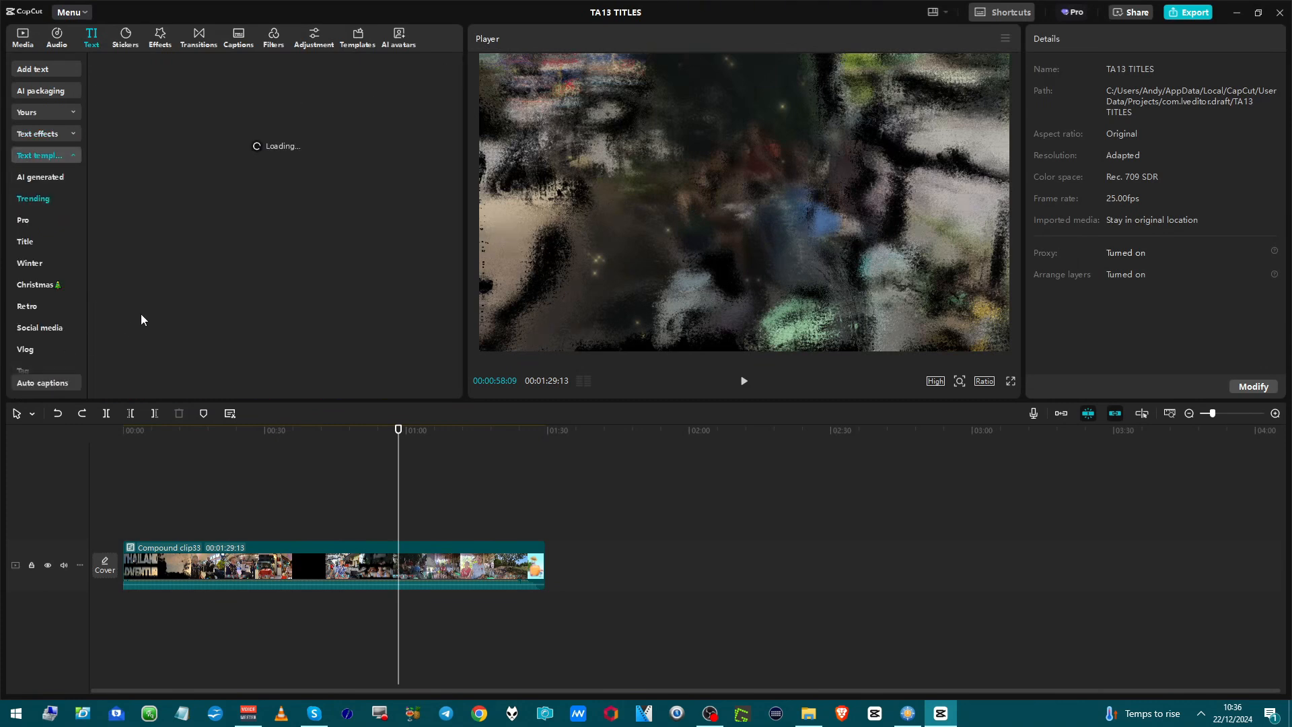
pyautogui.click(66, 263)
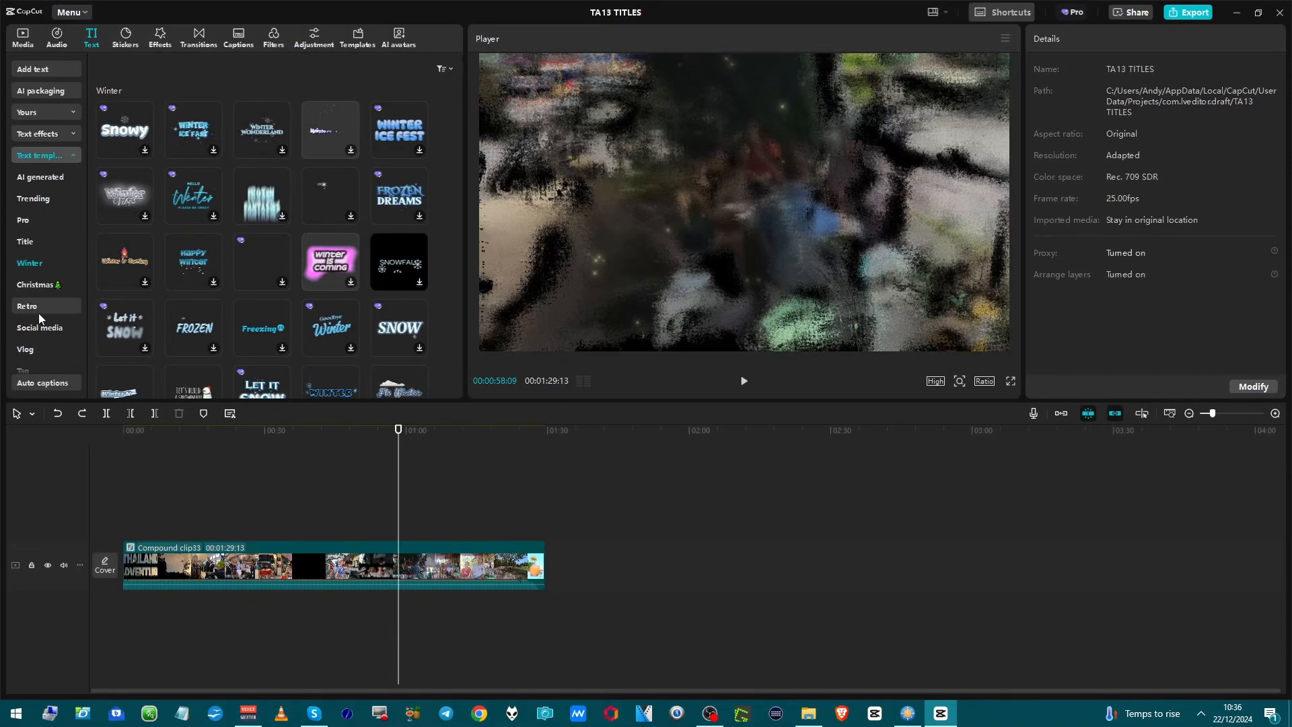
pyautogui.click(51, 331)
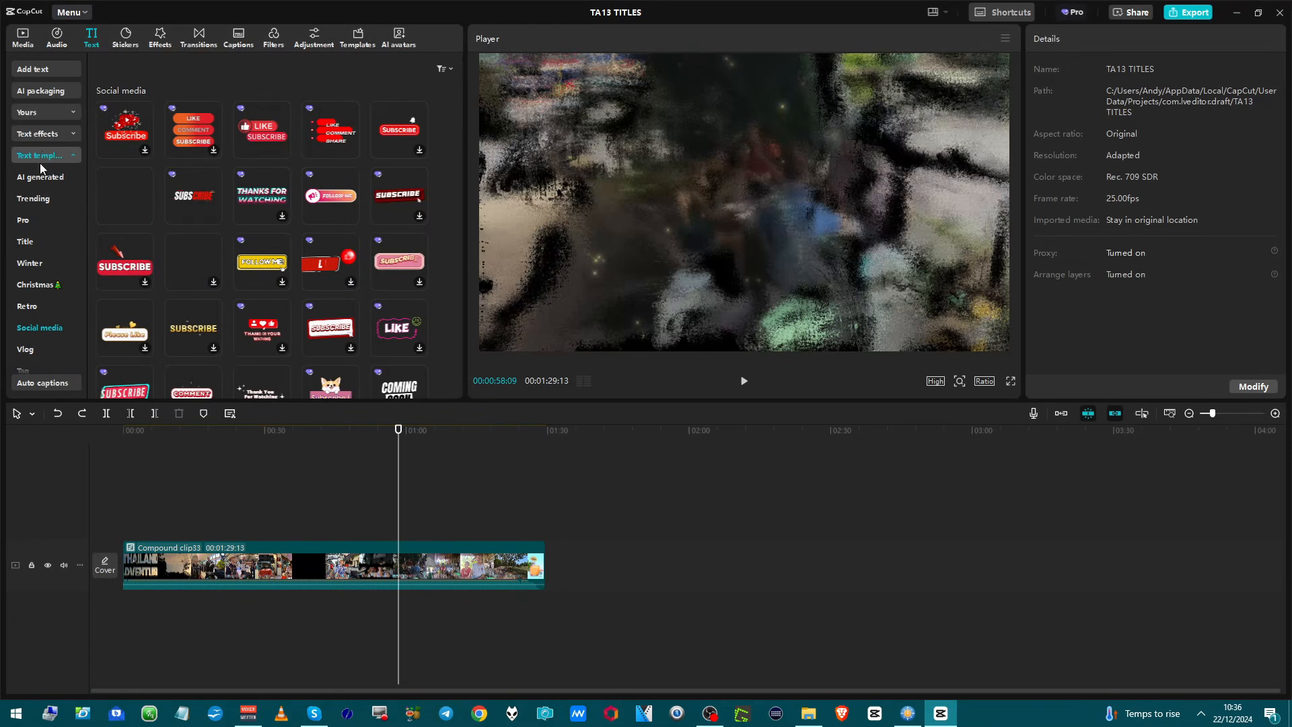
# View the auto captions settings and the local captions import option.
pyautogui.scroll(-5, 43, 315)
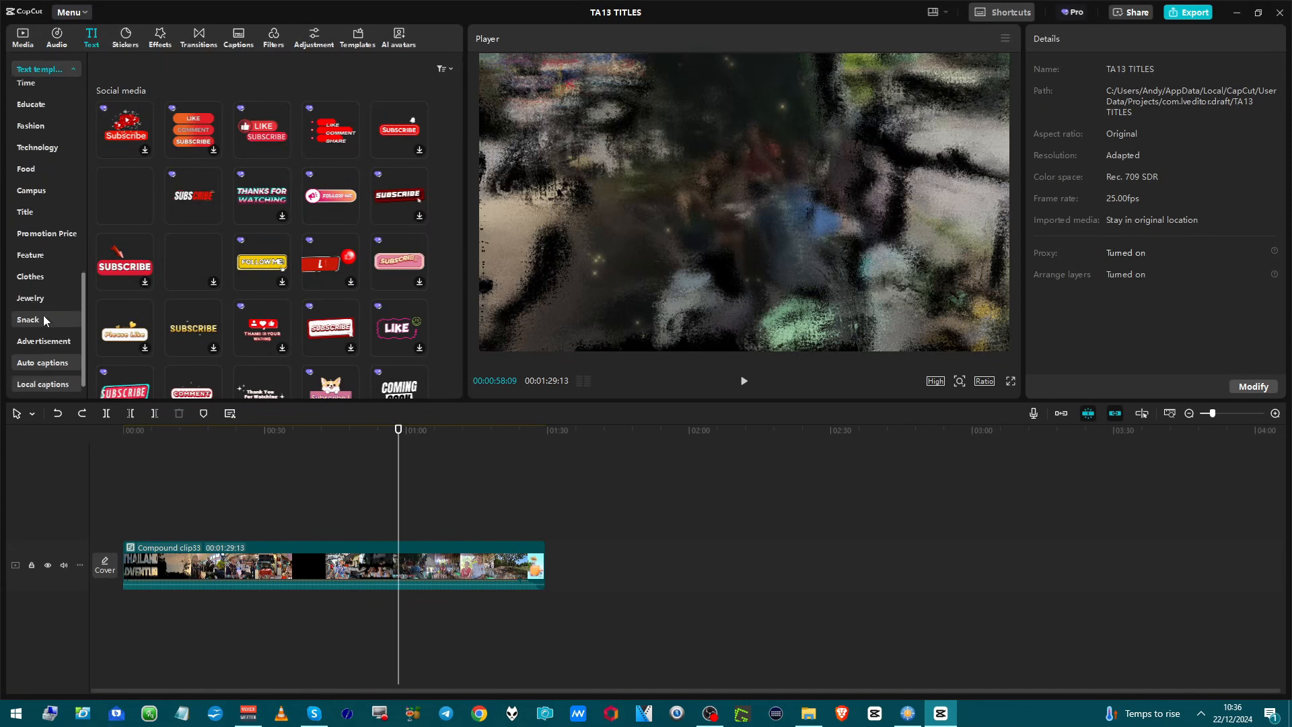
pyautogui.scroll(-1, 47, 313)
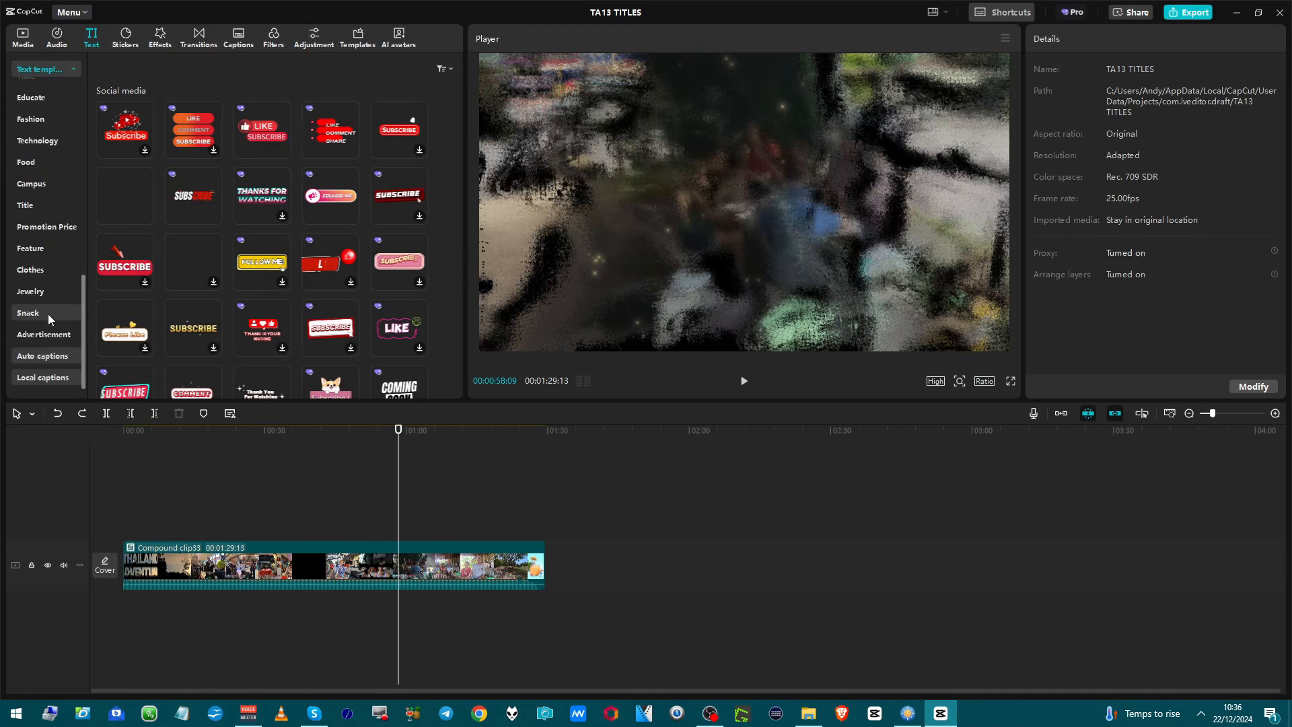
pyautogui.click(37, 357)
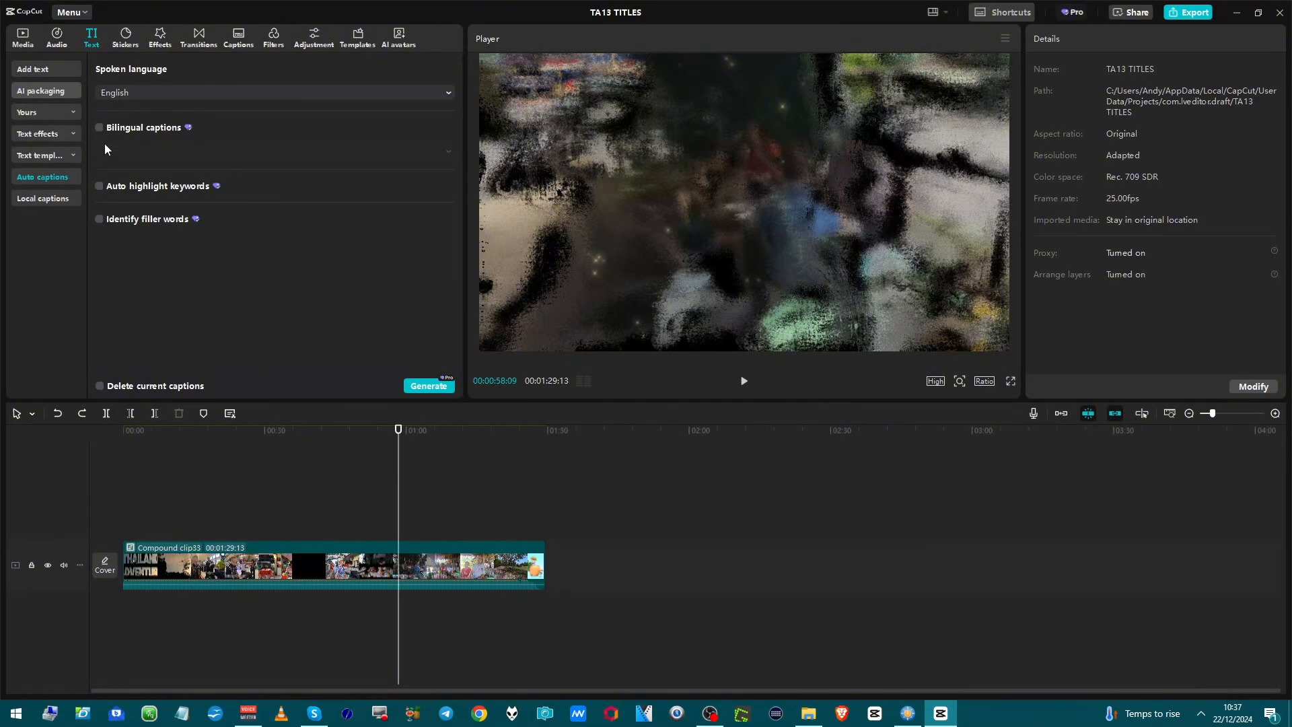
pyautogui.click(43, 198)
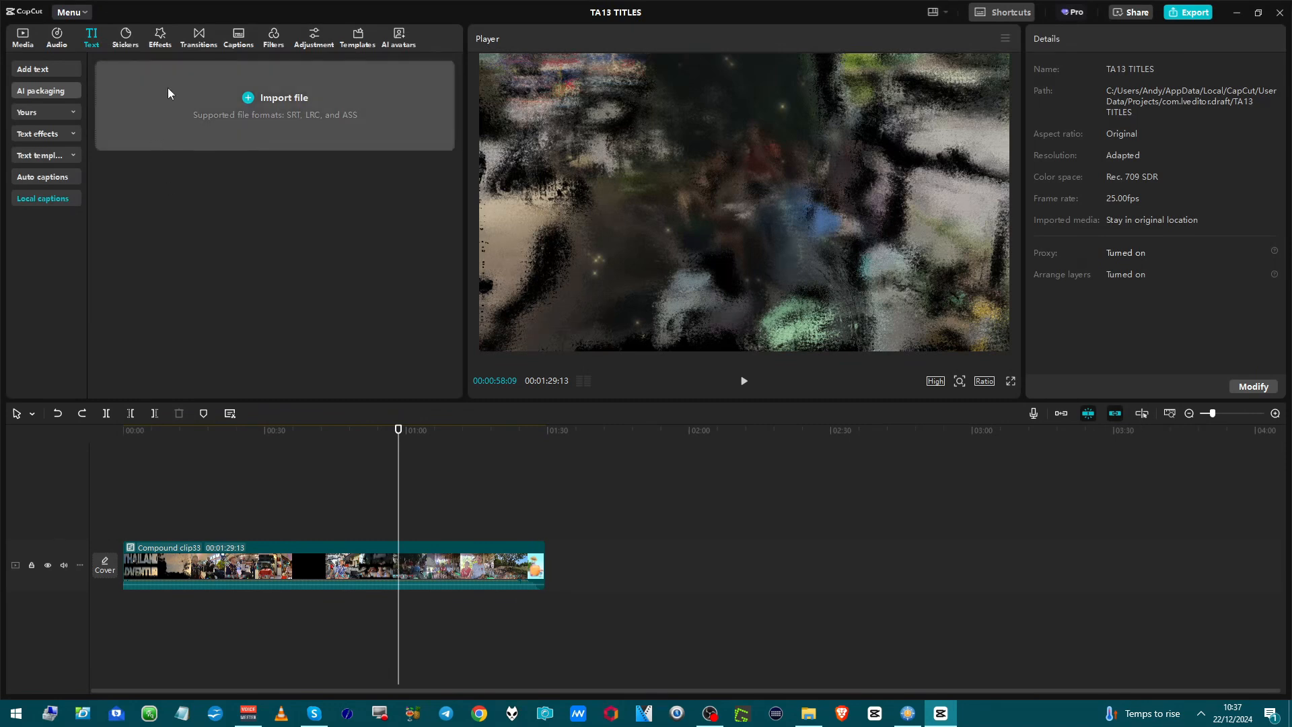
# Browse the Trending stickers.
pyautogui.click(125, 37)
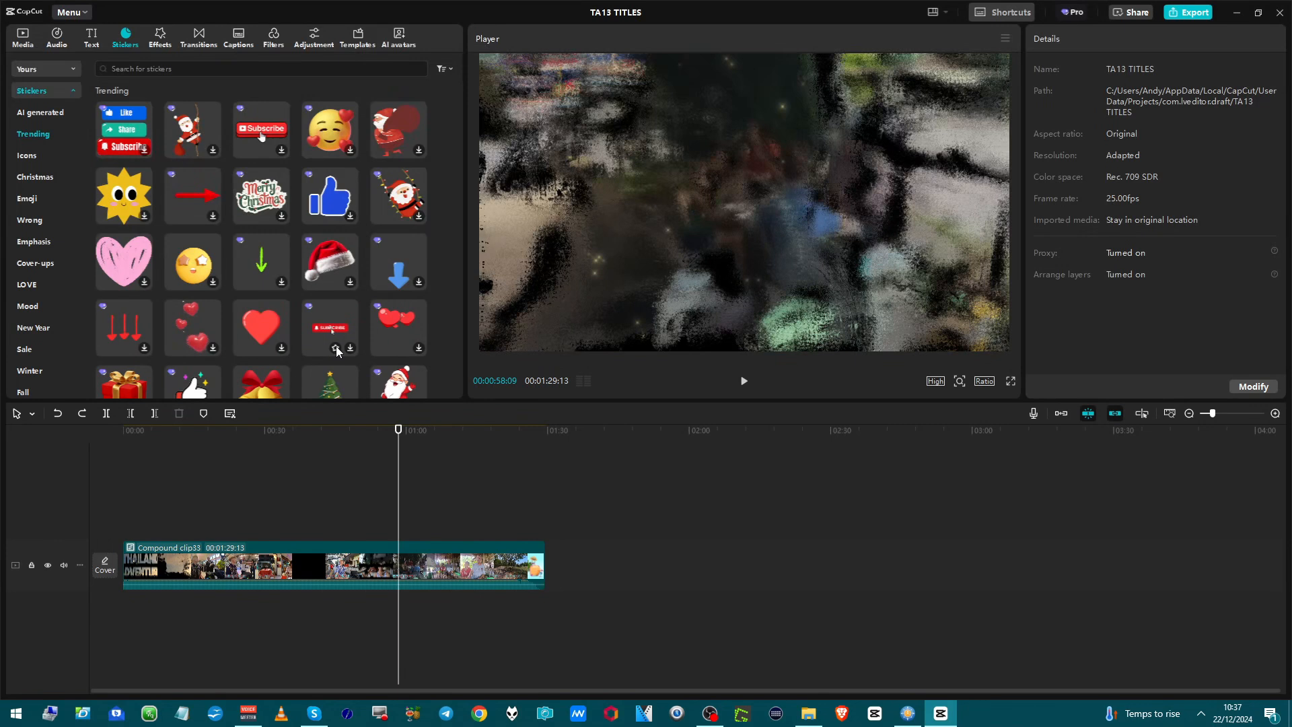
pyautogui.scroll(-2, 333, 350)
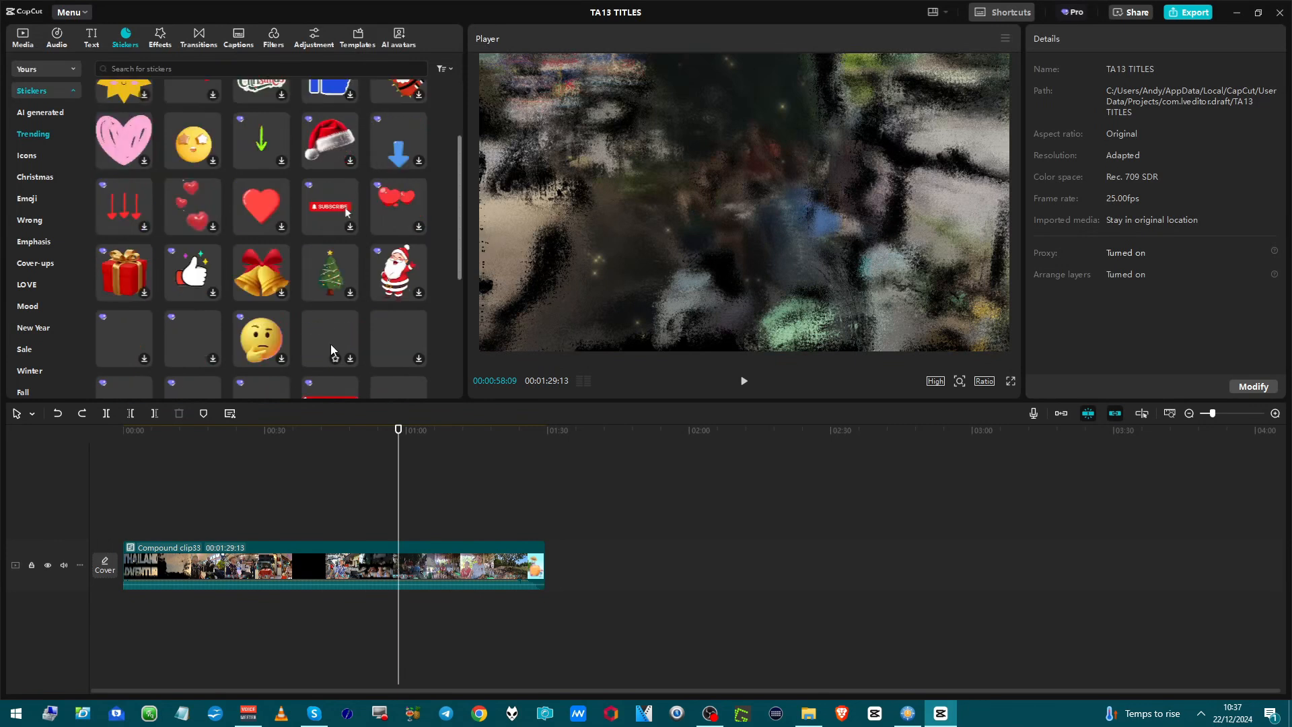
pyautogui.scroll(-1, 321, 350)
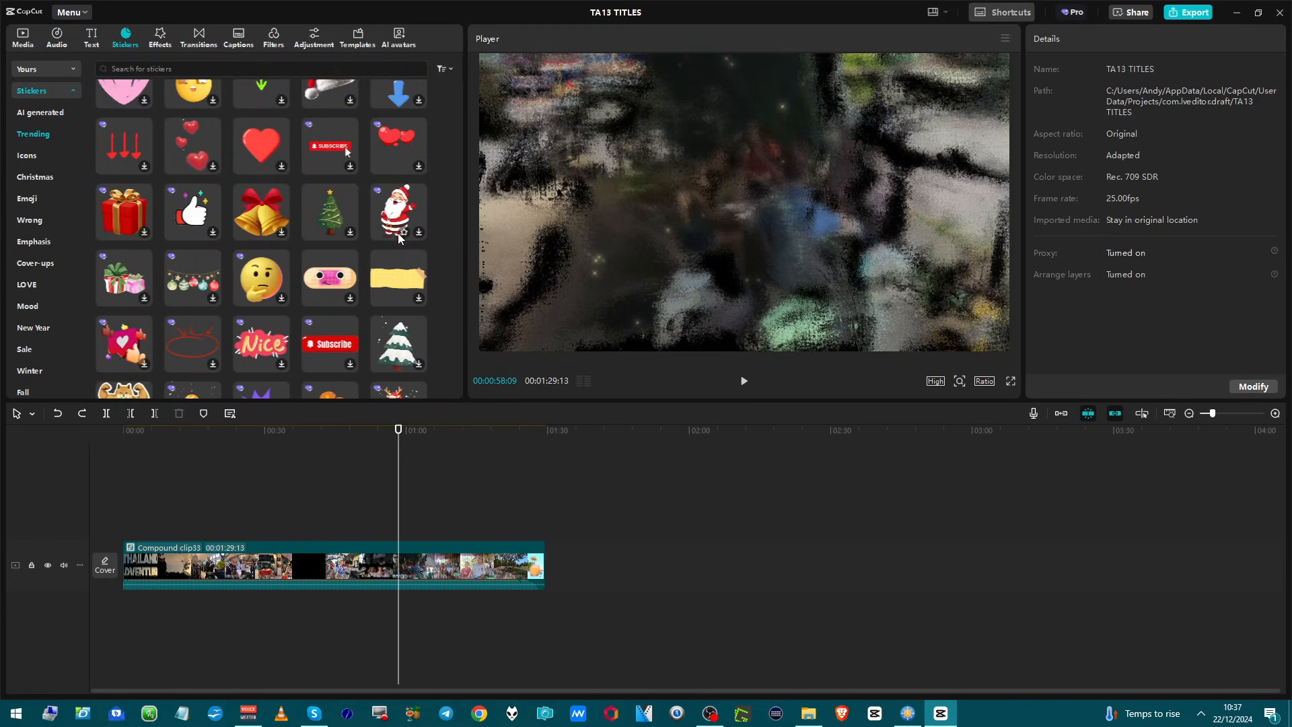
# Look further down the Trending stickers and check the favorite and brand stickers.
pyautogui.scroll(-4, 374, 259)
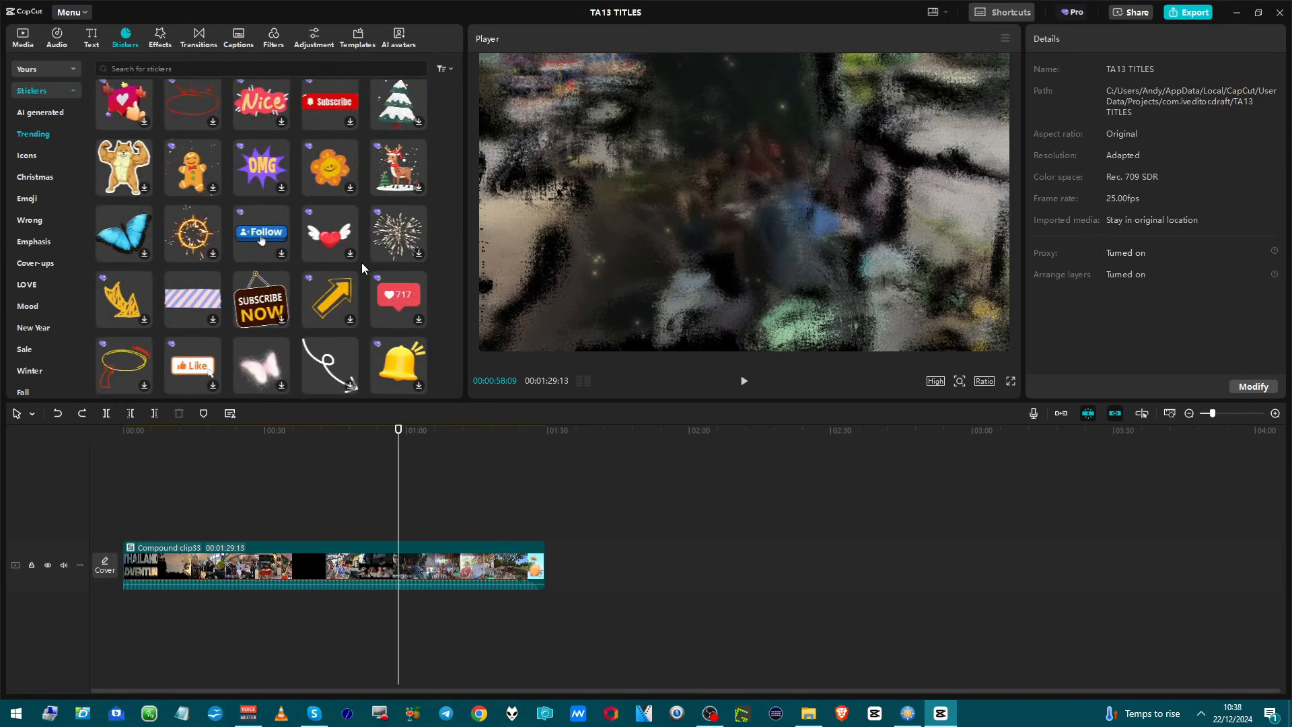
pyautogui.scroll(-2, 361, 268)
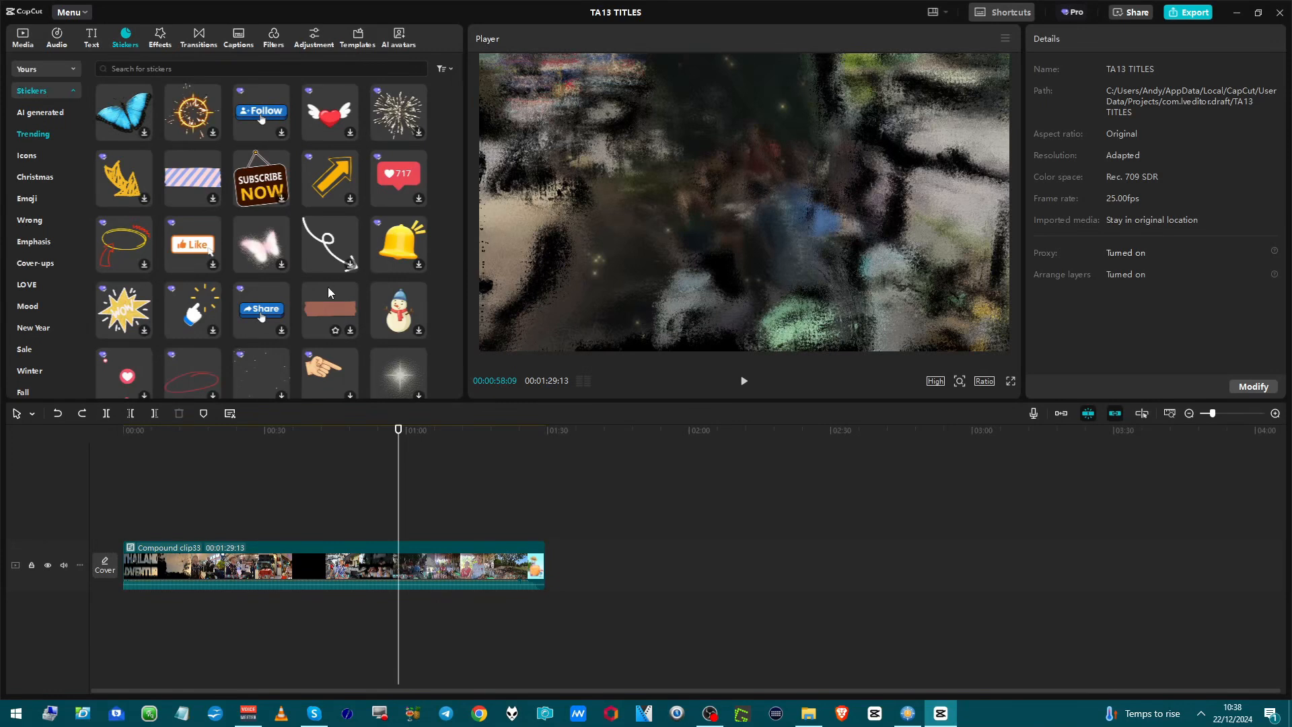
pyautogui.scroll(-1, 324, 294)
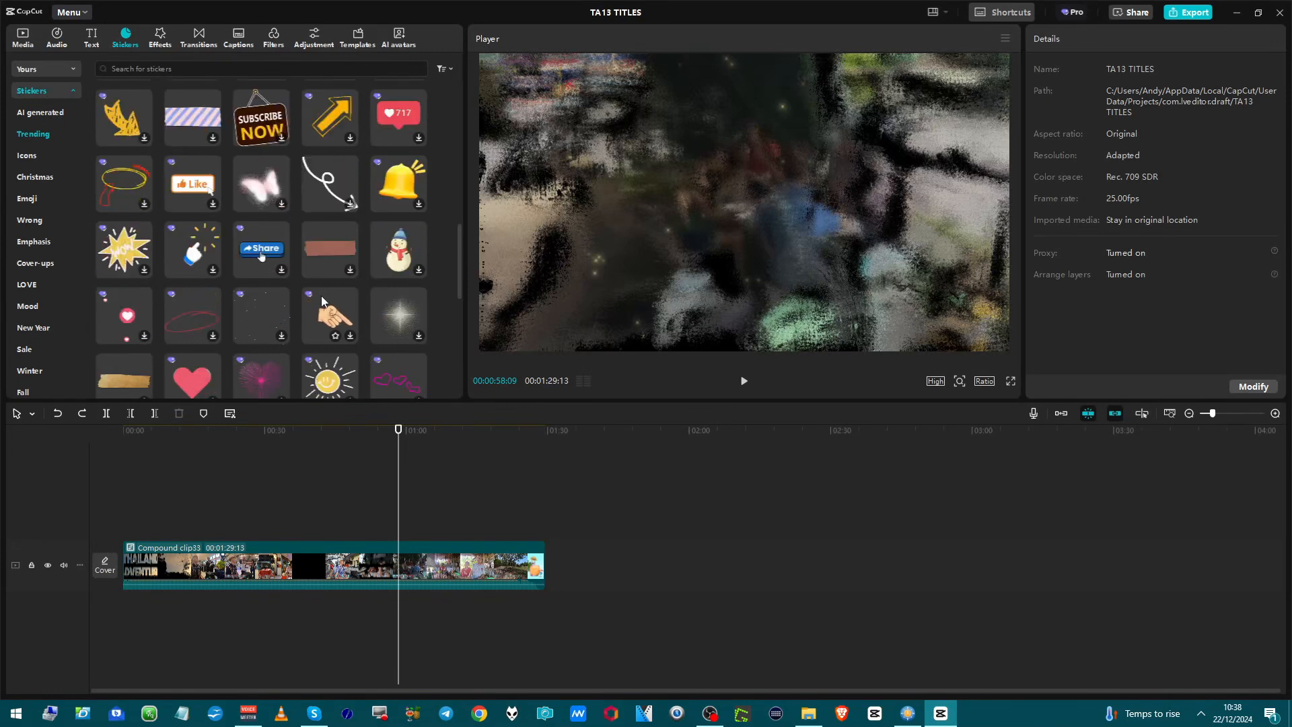
pyautogui.scroll(10, 346, 305)
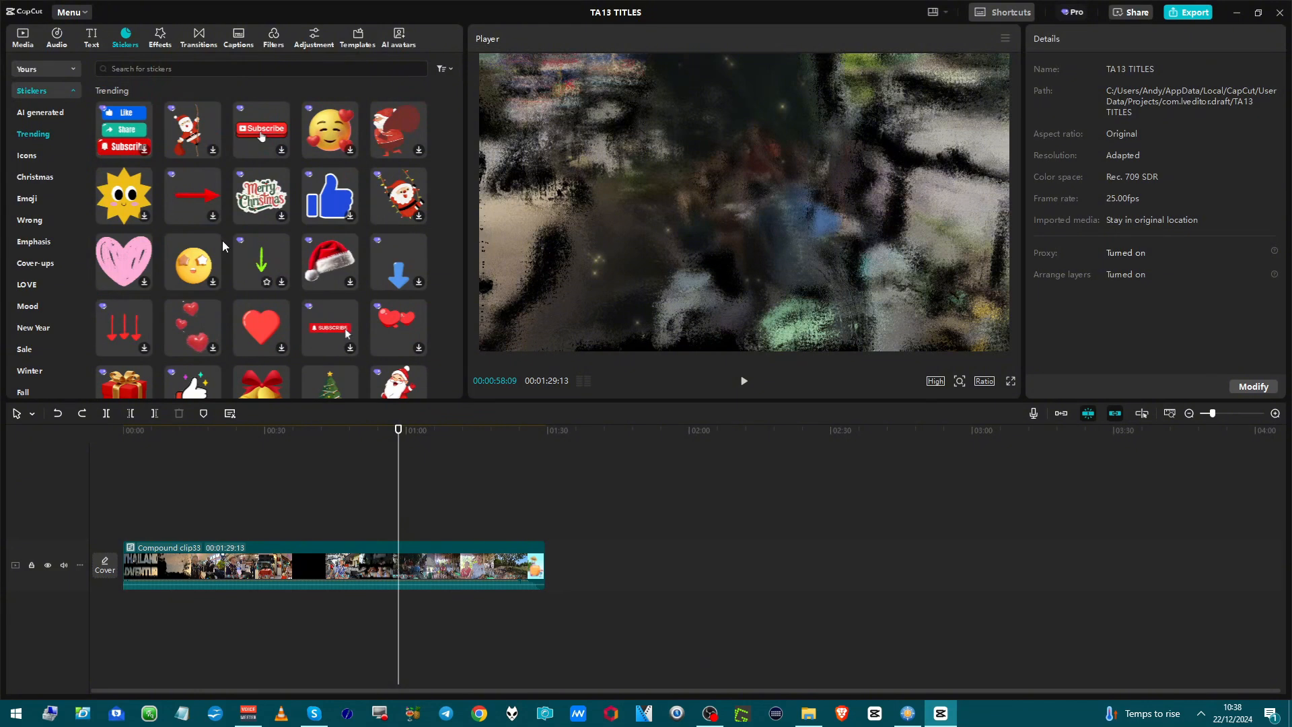
pyautogui.click(59, 69)
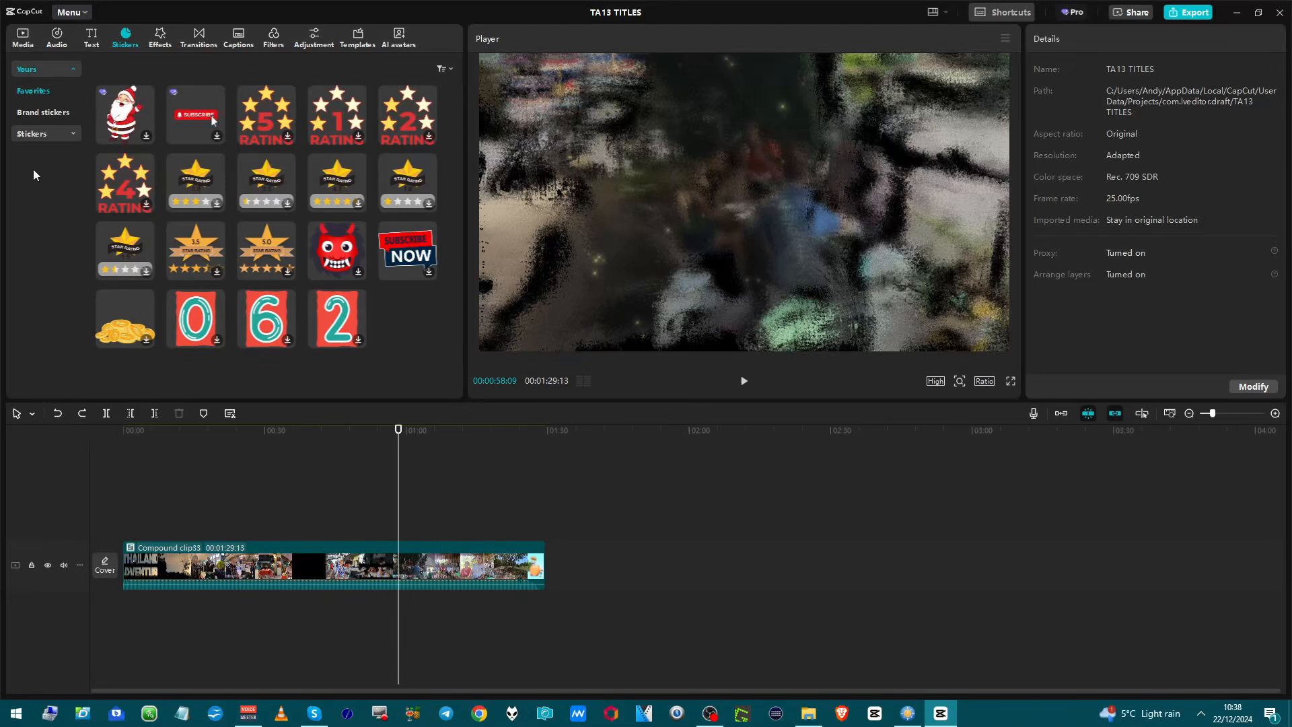
pyautogui.click(29, 110)
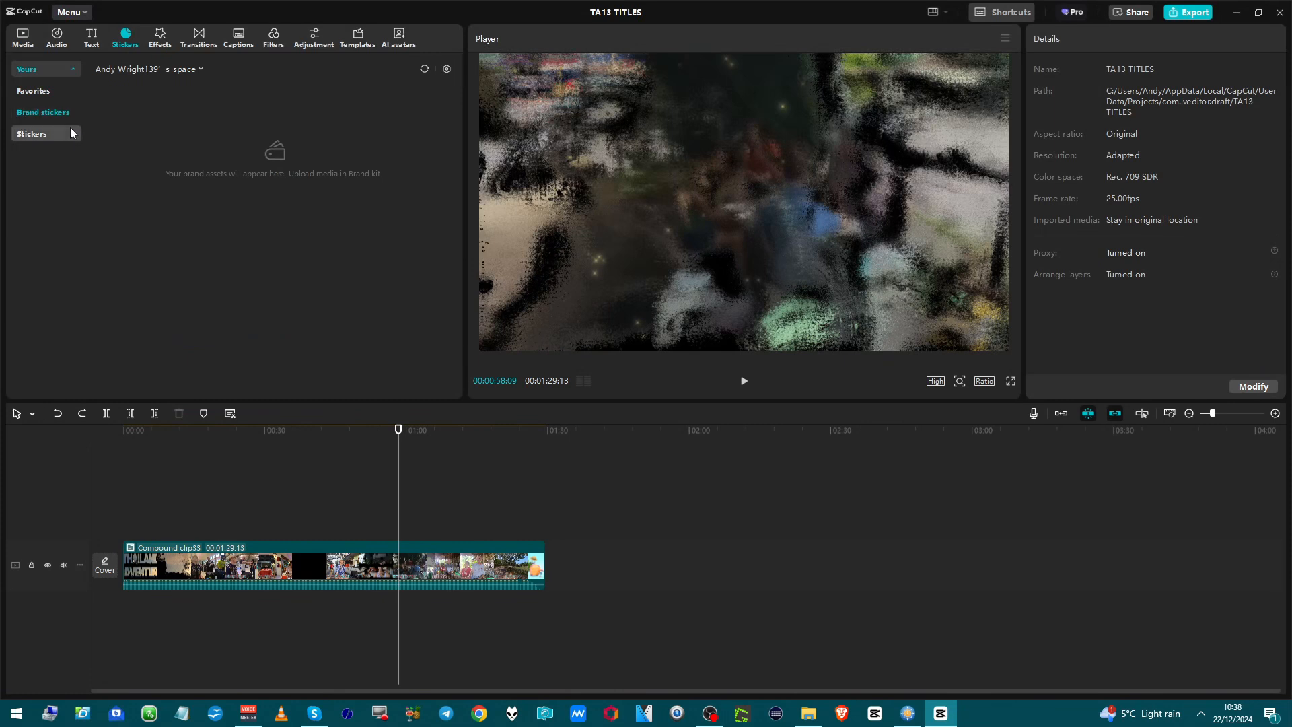
# Look through the list of sticker categories and search the sticker library for pumpkin.
pyautogui.click(31, 135)
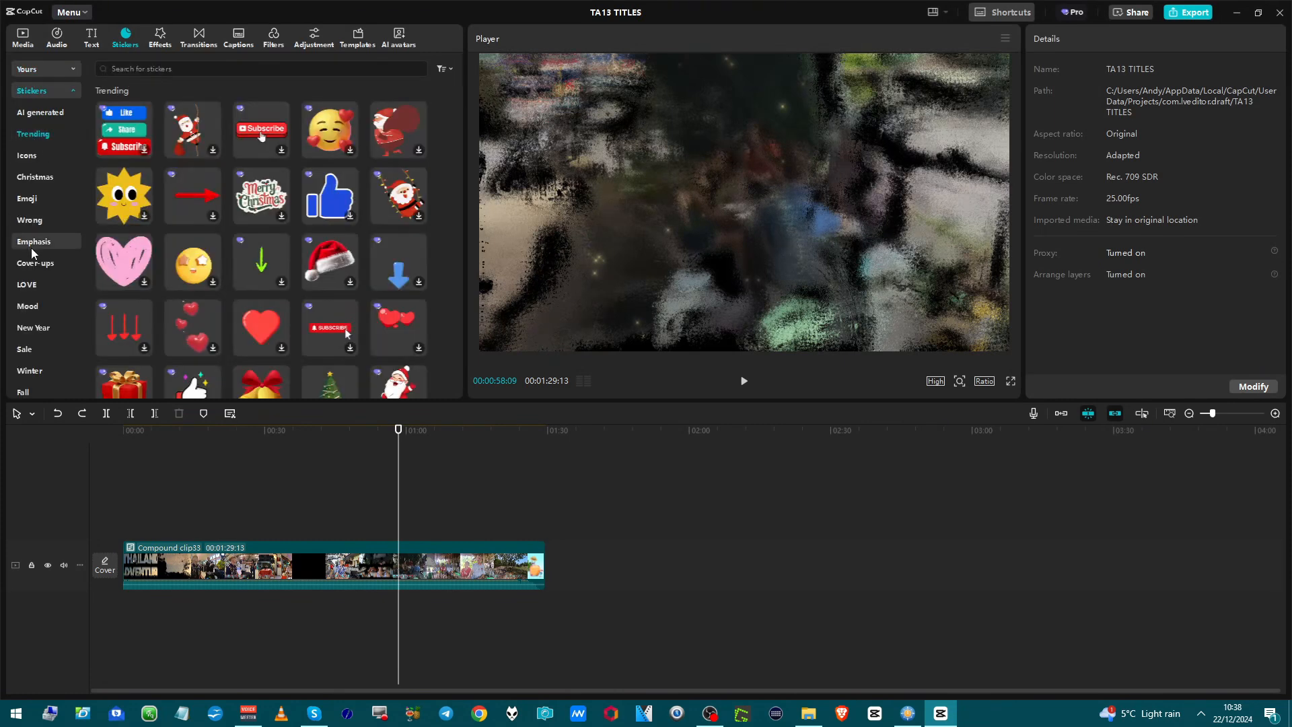
pyautogui.scroll(-5, 24, 296)
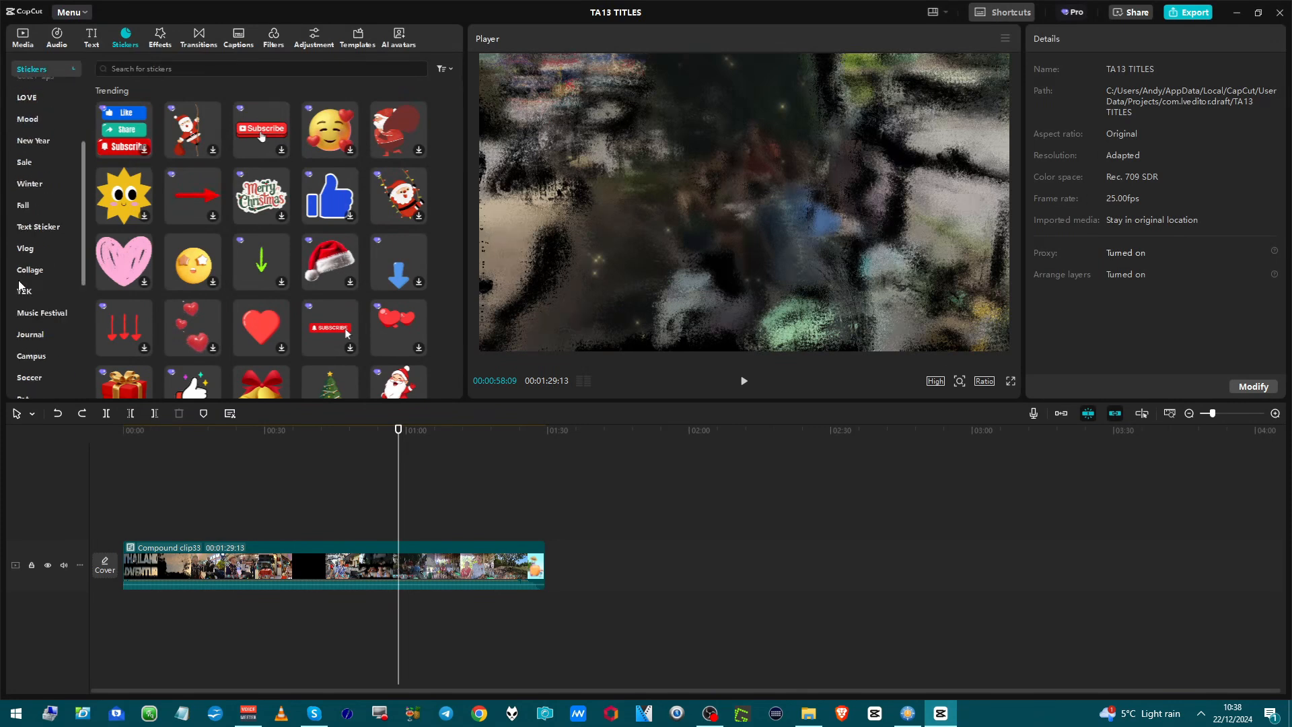
pyautogui.scroll(-4, 19, 288)
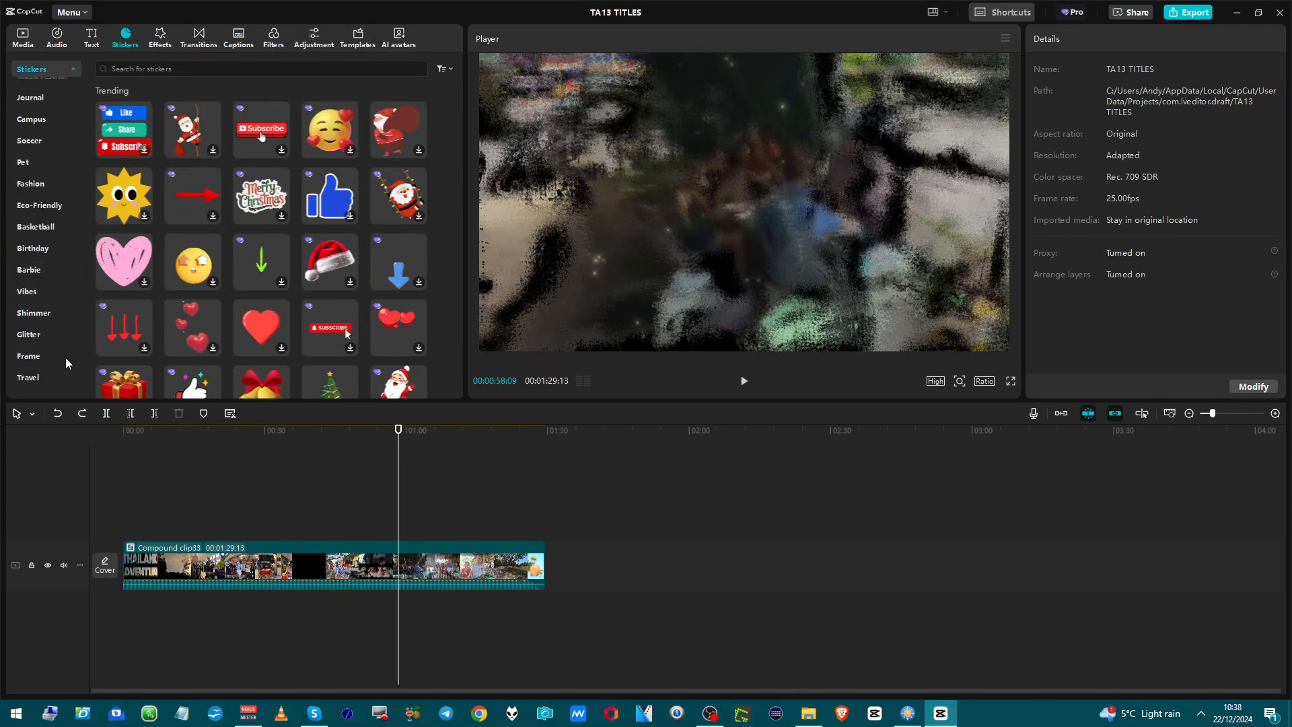
pyautogui.scroll(8, 61, 340)
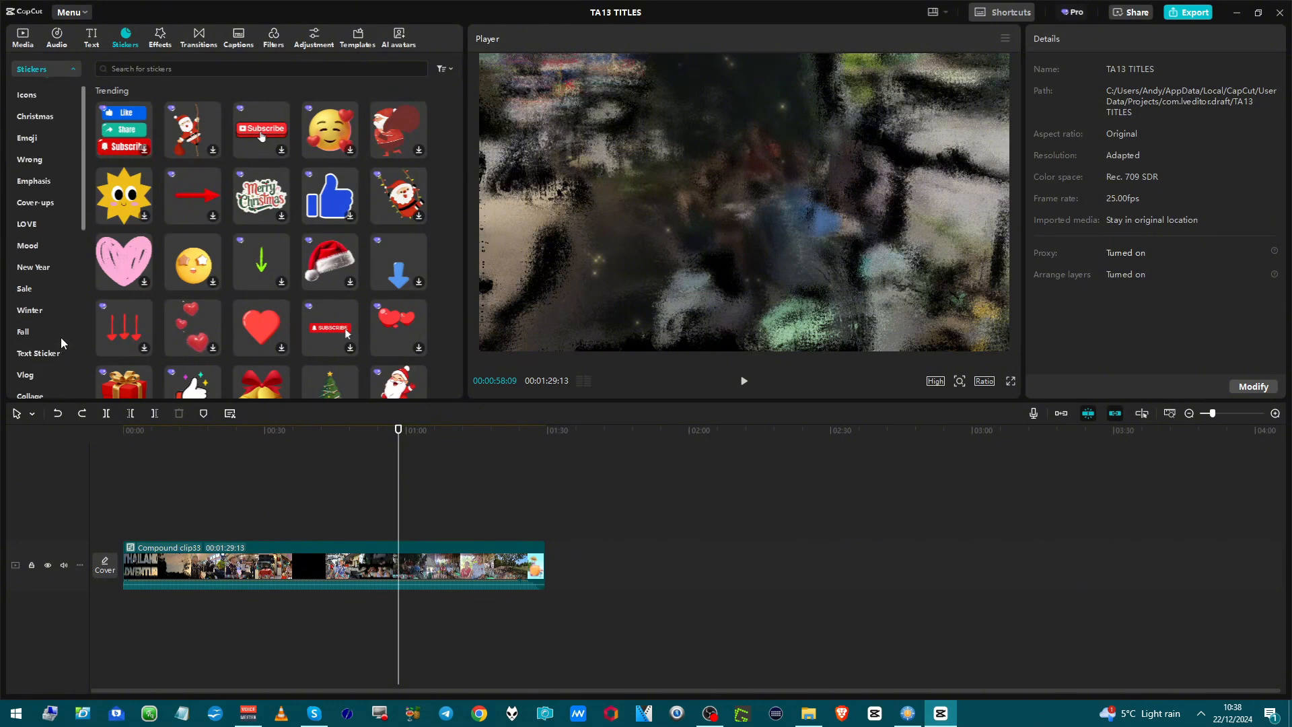
pyautogui.click(150, 70)
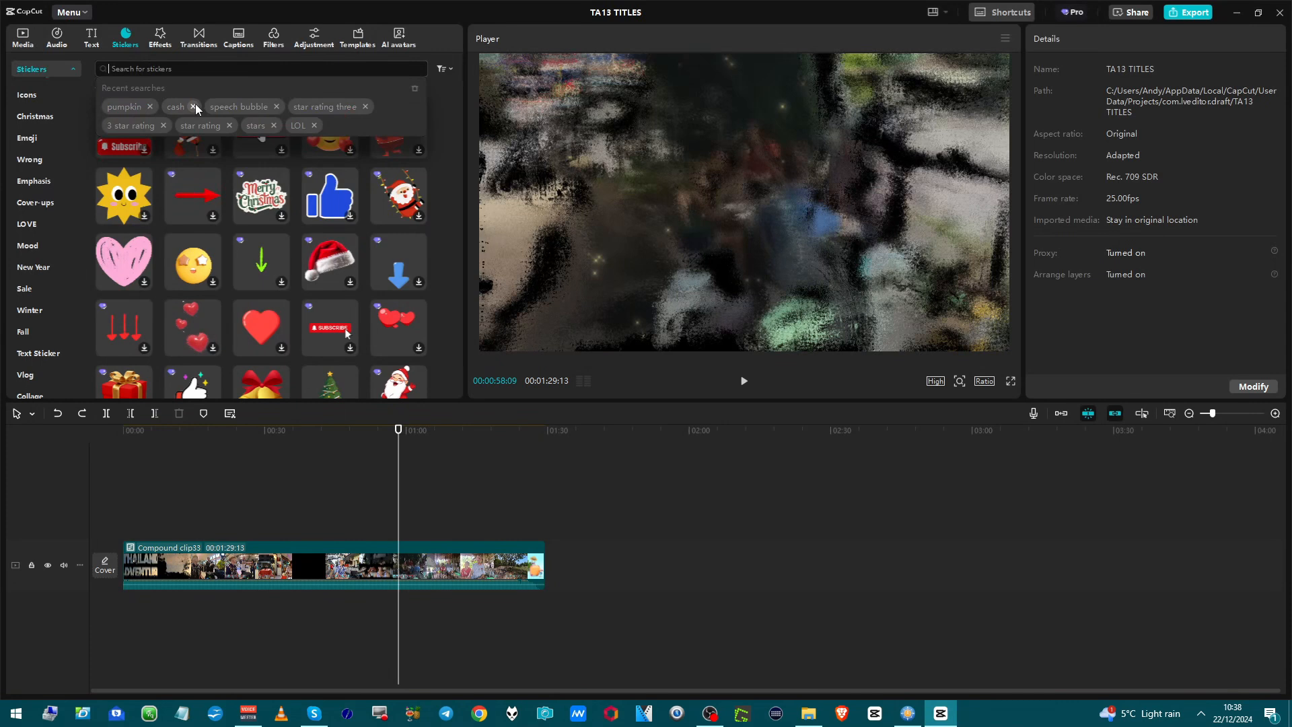
pyautogui.click(125, 107)
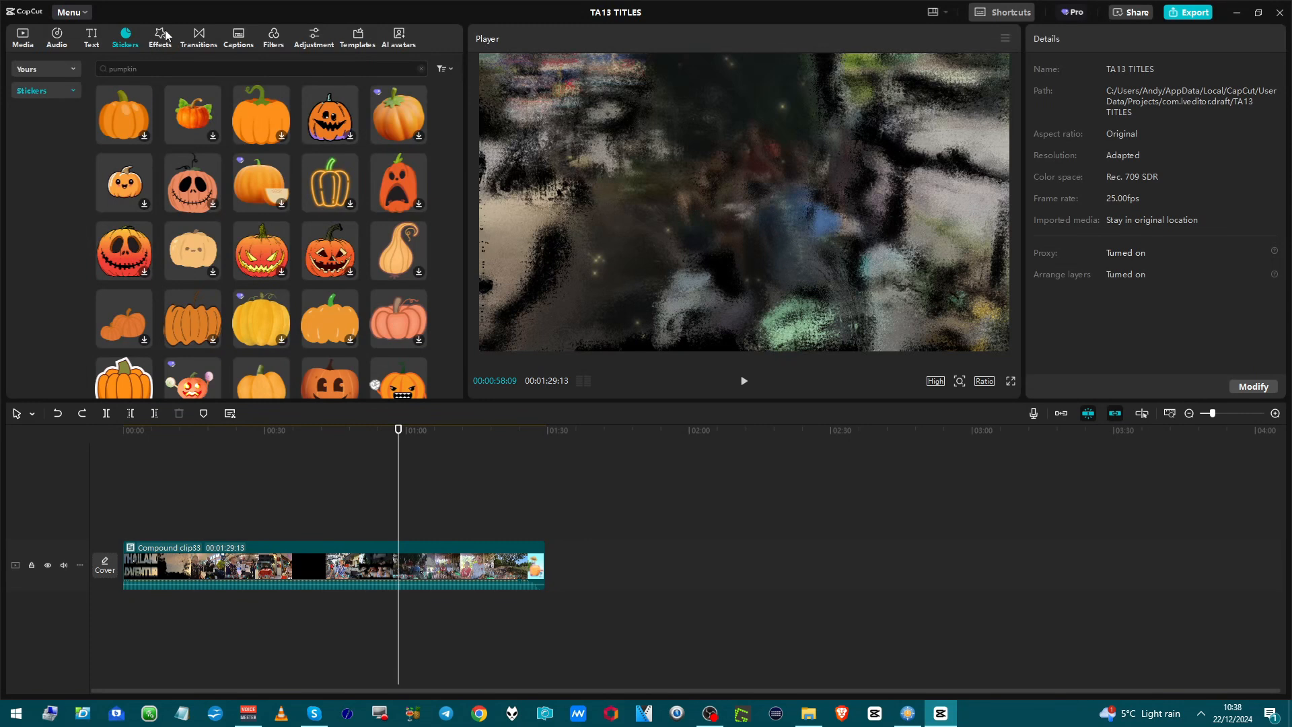
# View the trending and favorite video effects and transitions, plus the featured filters and the templates.
pyautogui.click(152, 44)
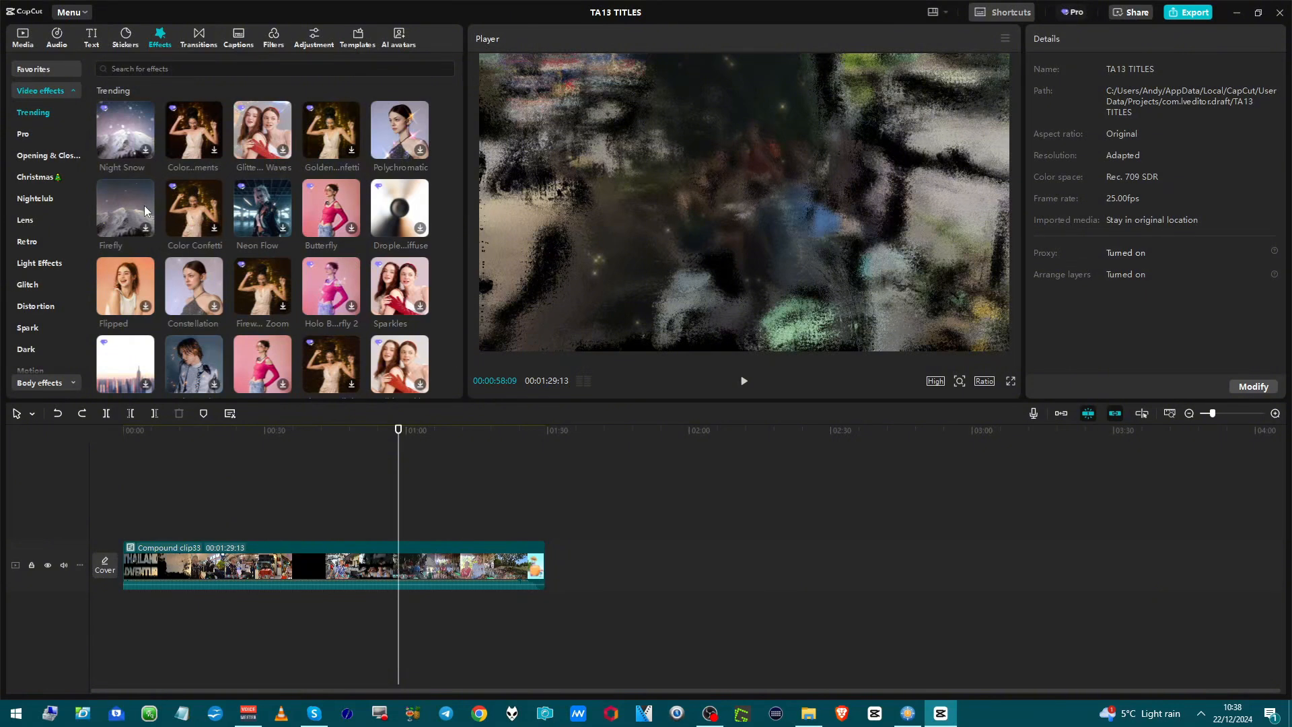
pyautogui.click(35, 71)
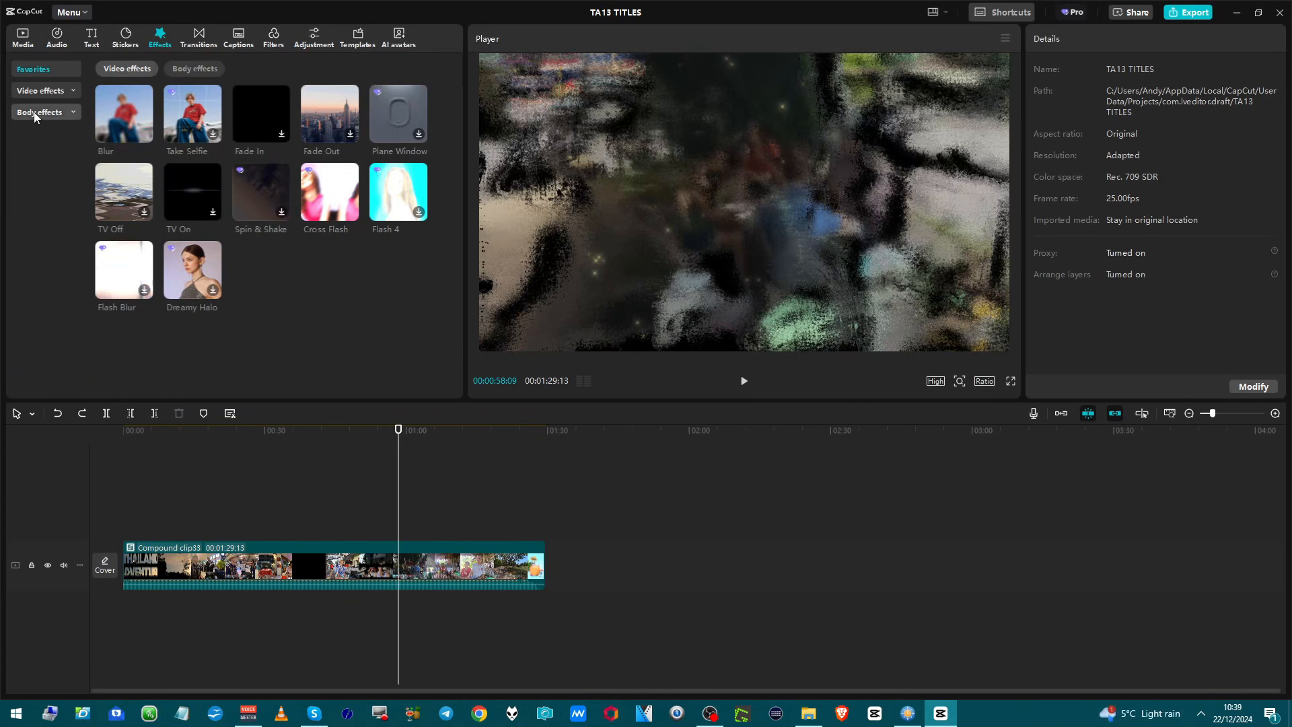
pyautogui.click(197, 35)
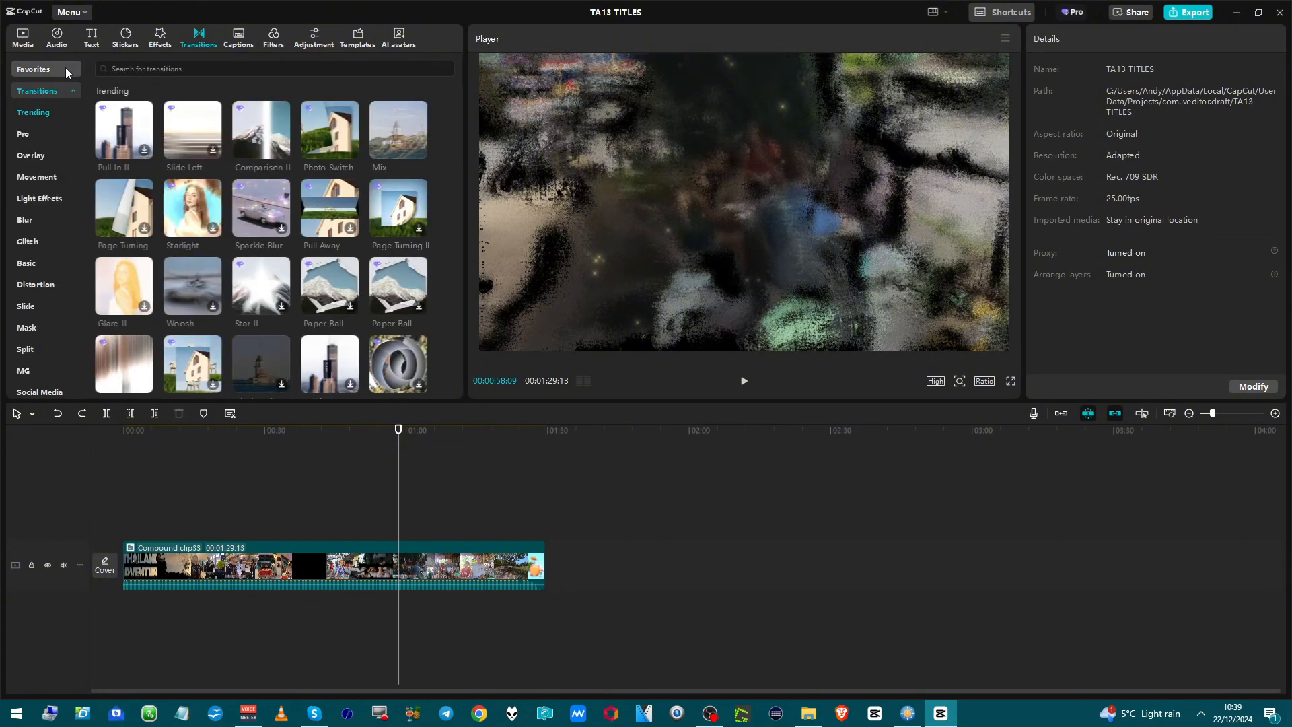
pyautogui.click(37, 70)
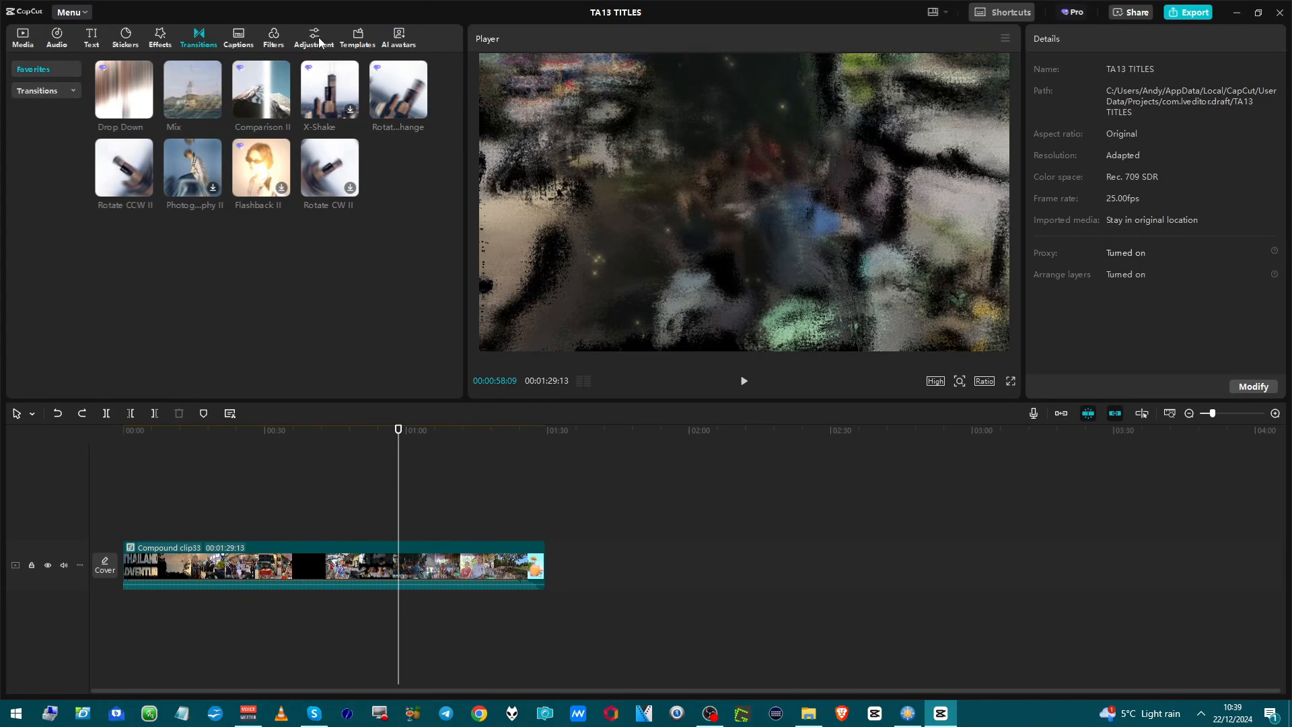
pyautogui.click(277, 39)
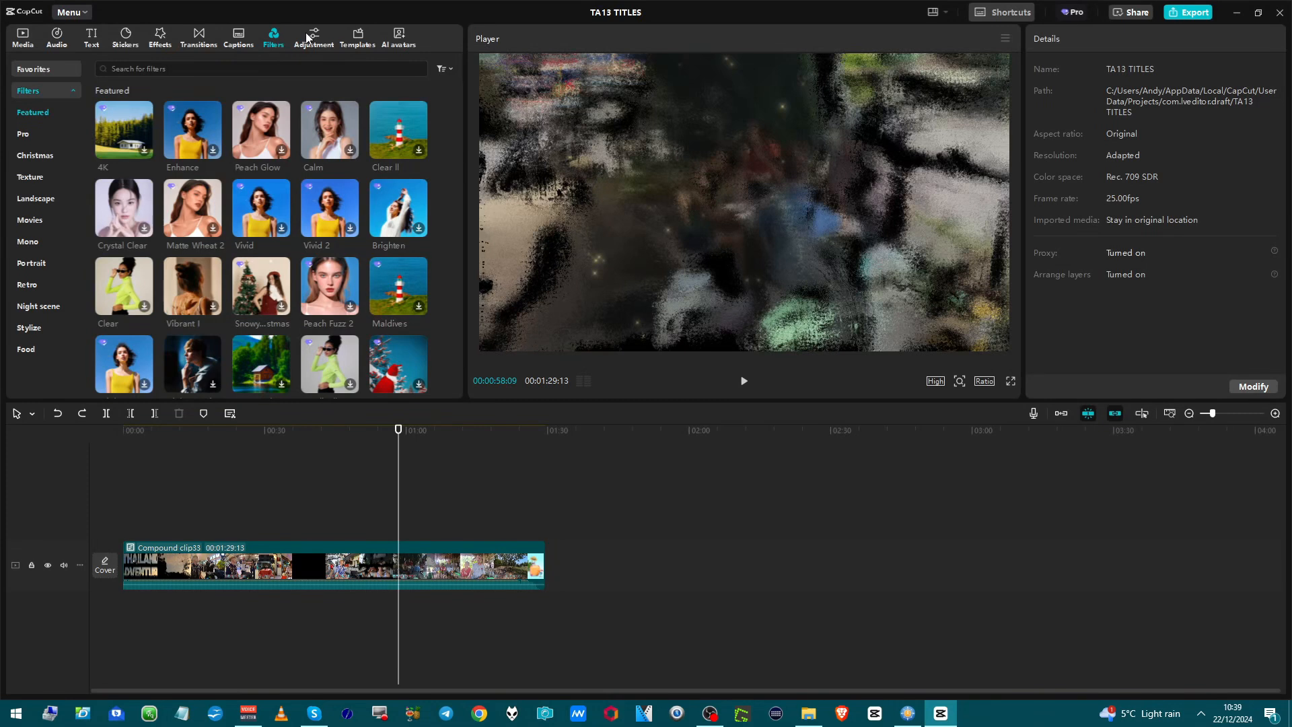
pyautogui.click(357, 39)
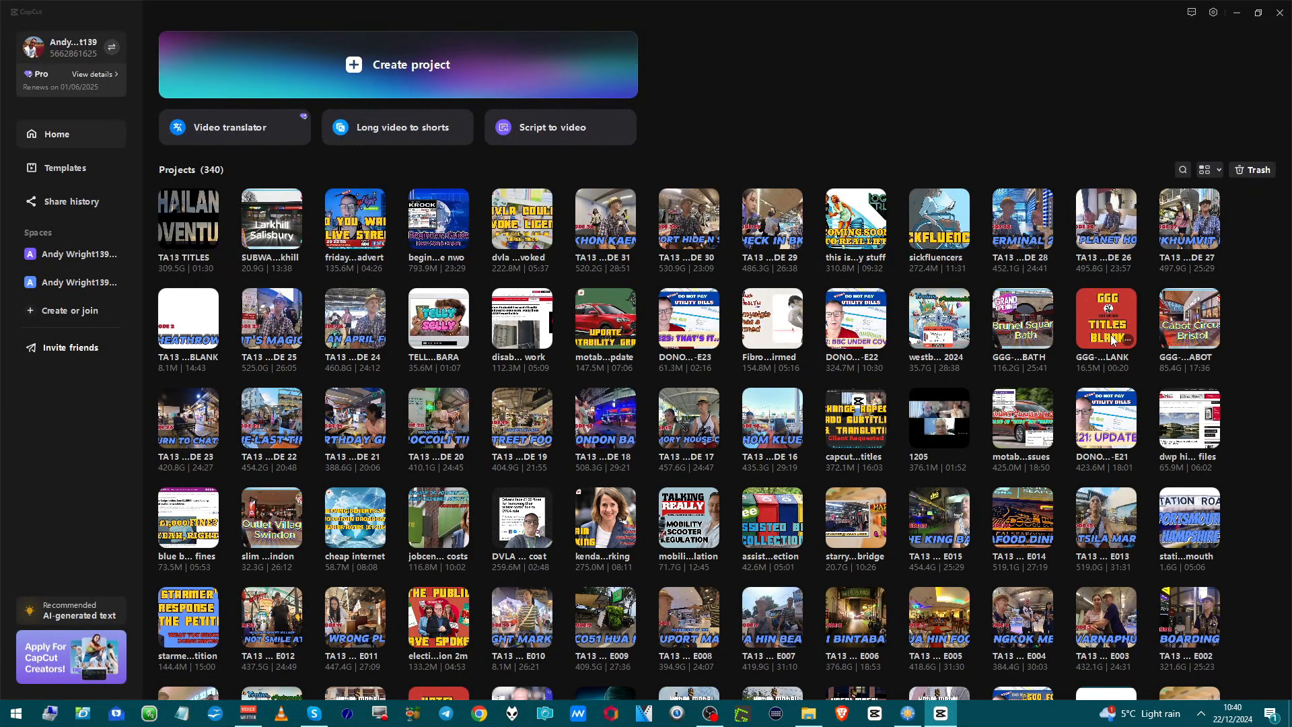
# Duplicate the project whose thumbnail reads GGG TITLES BLANK and rename the copy GGG-TITLES-SAINSBURY HUB.
pyautogui.rightClick(1129, 337)
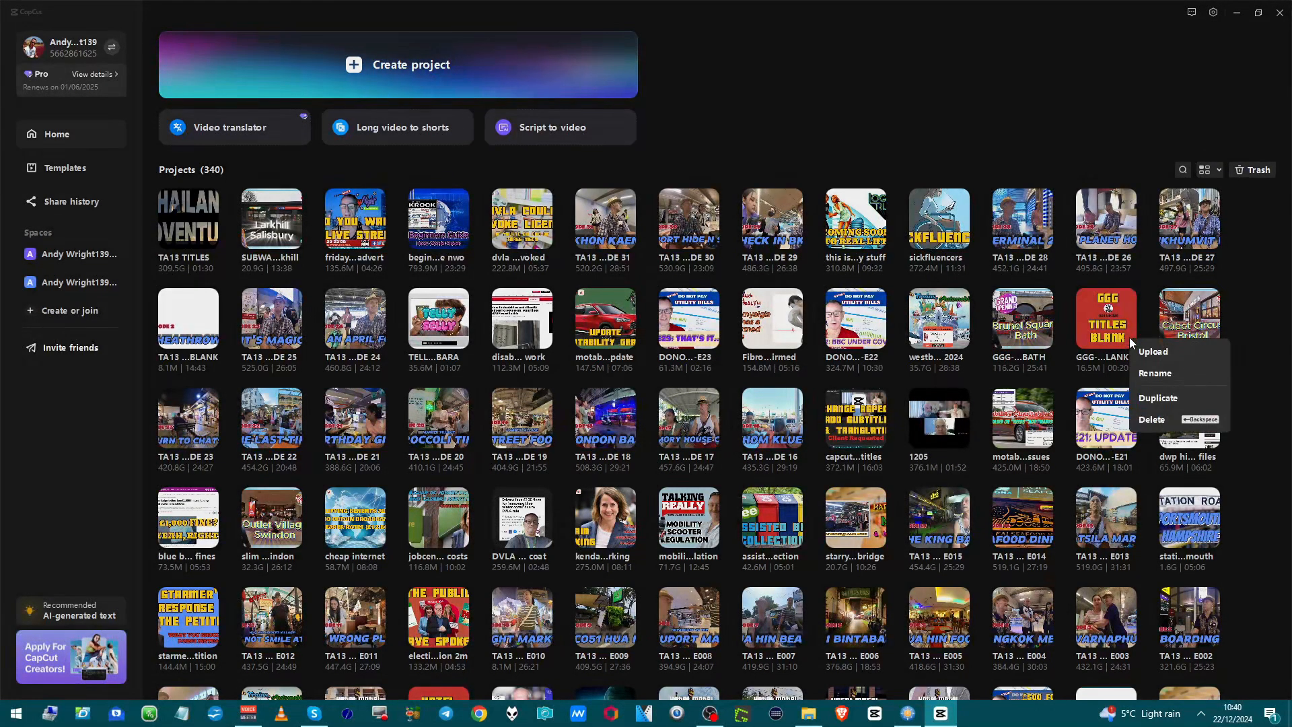
pyautogui.click(1157, 399)
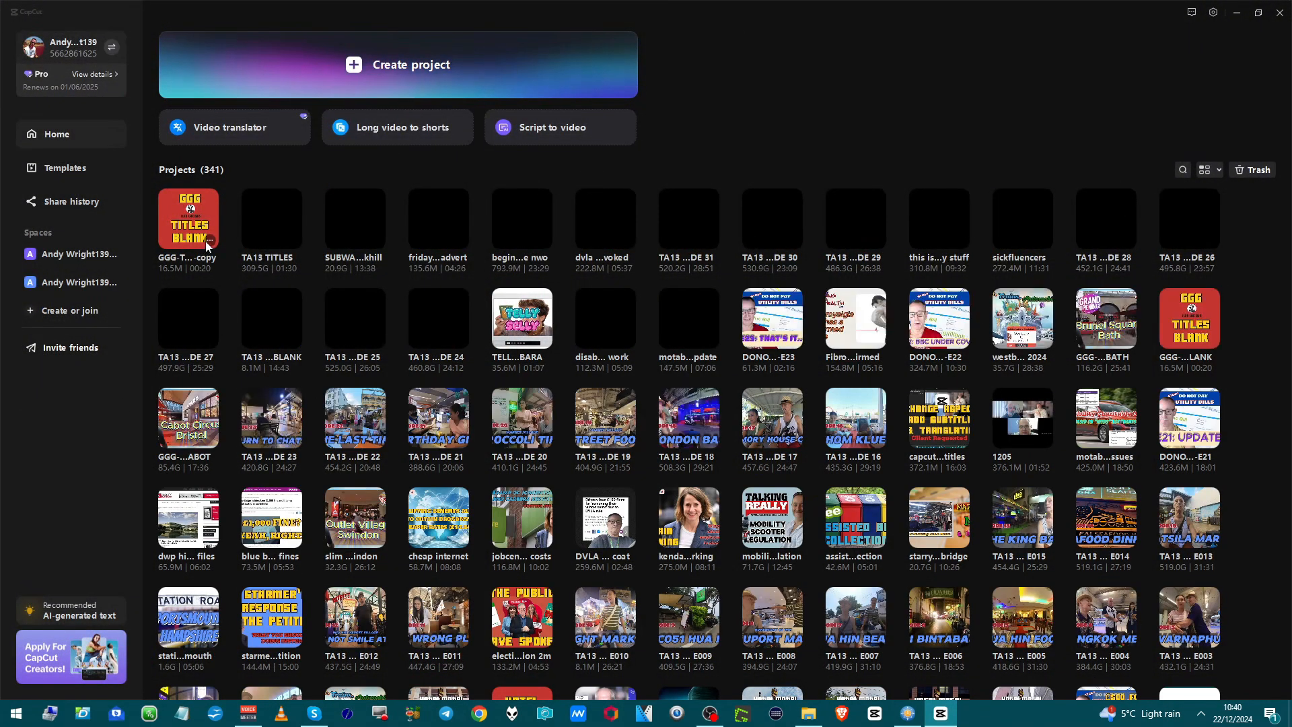
pyautogui.click(209, 242)
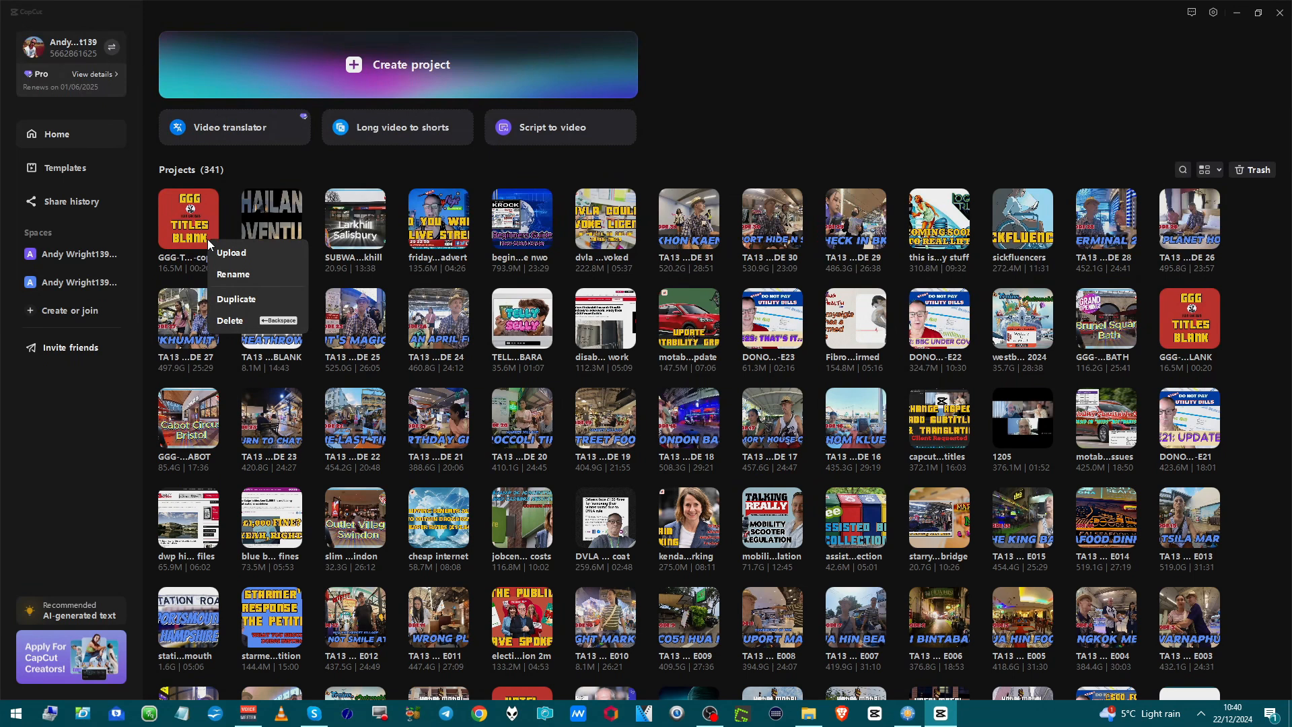
pyautogui.click(229, 271)
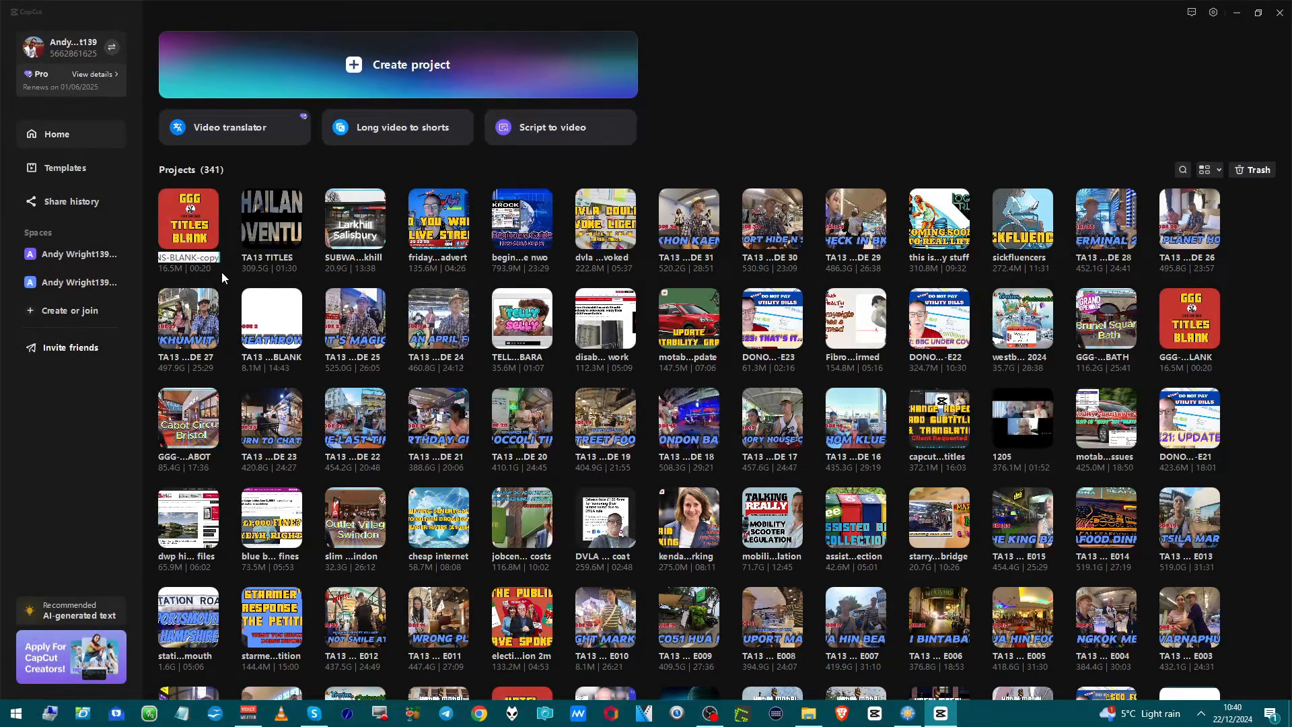
pyautogui.press('Right')
pyautogui.press('BackSpace')
pyautogui.press('BackSpace')
pyautogui.press('BackSpace')
pyautogui.press('BackSpace')
pyautogui.press('BackSpace')
pyautogui.press('BackSpace')
pyautogui.press('BackSpace')
pyautogui.press('BackSpace')
pyautogui.press('BackSpace')
pyautogui.press('BackSpace')
pyautogui.press('BackSpace')
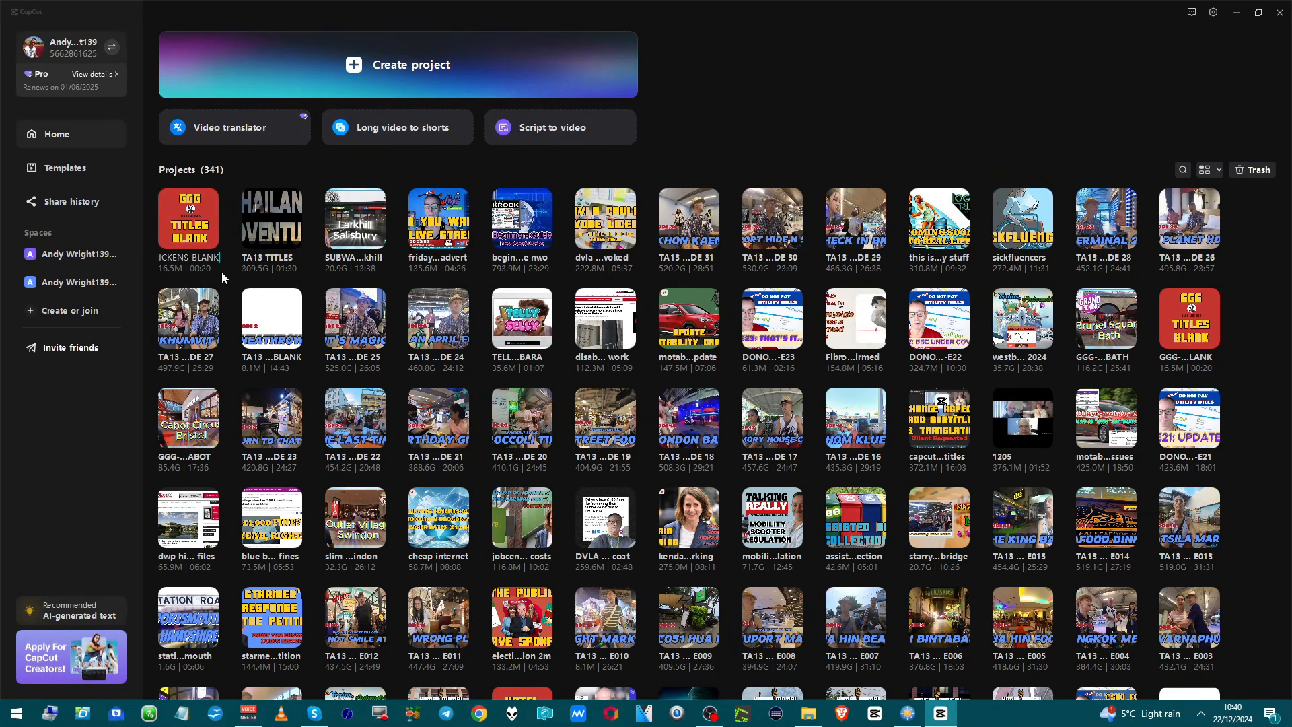
pyautogui.press('BackSpace')
pyautogui.press('BackSpace')
pyautogui.press('BackSpace')
pyautogui.press('BackSpace')
pyautogui.press('BackSpace')
pyautogui.press('BackSpace')
pyautogui.press('BackSpace')
pyautogui.press('BackSpace')
pyautogui.press('BackSpace')
pyautogui.press('BackSpace')
pyautogui.press('BackSpace')
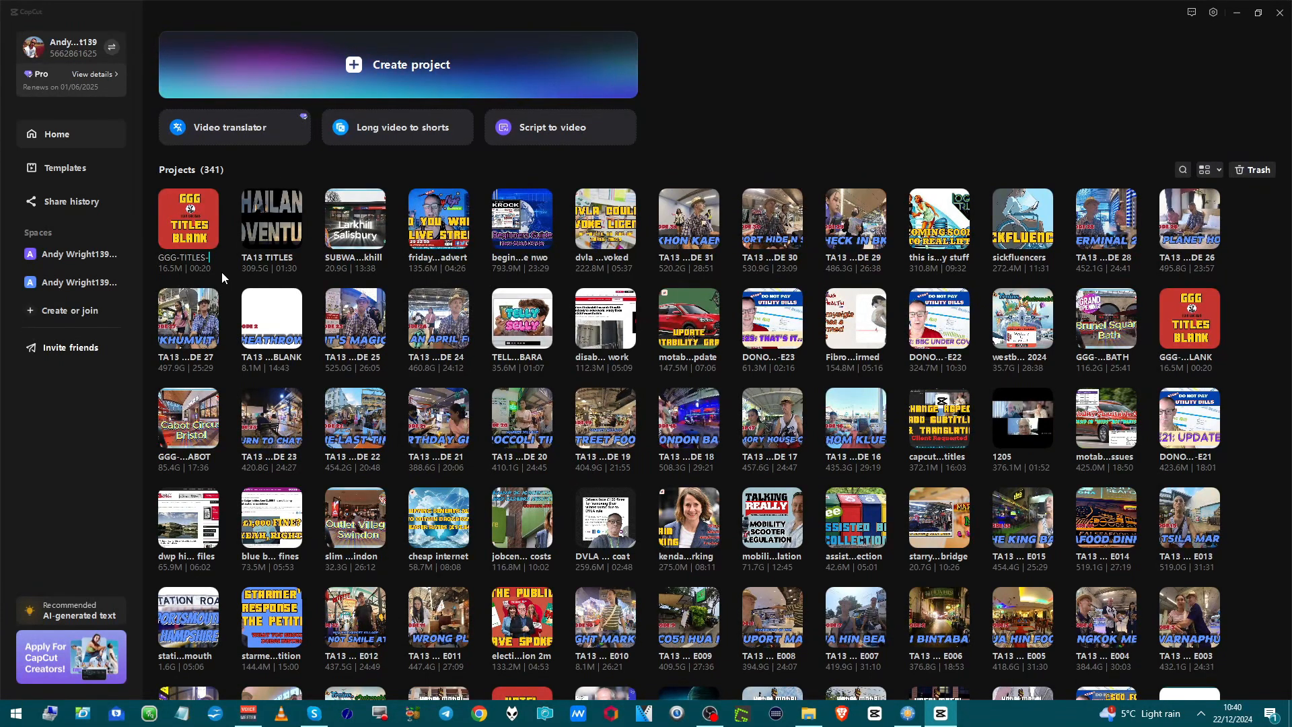
pyautogui.write('SAN')
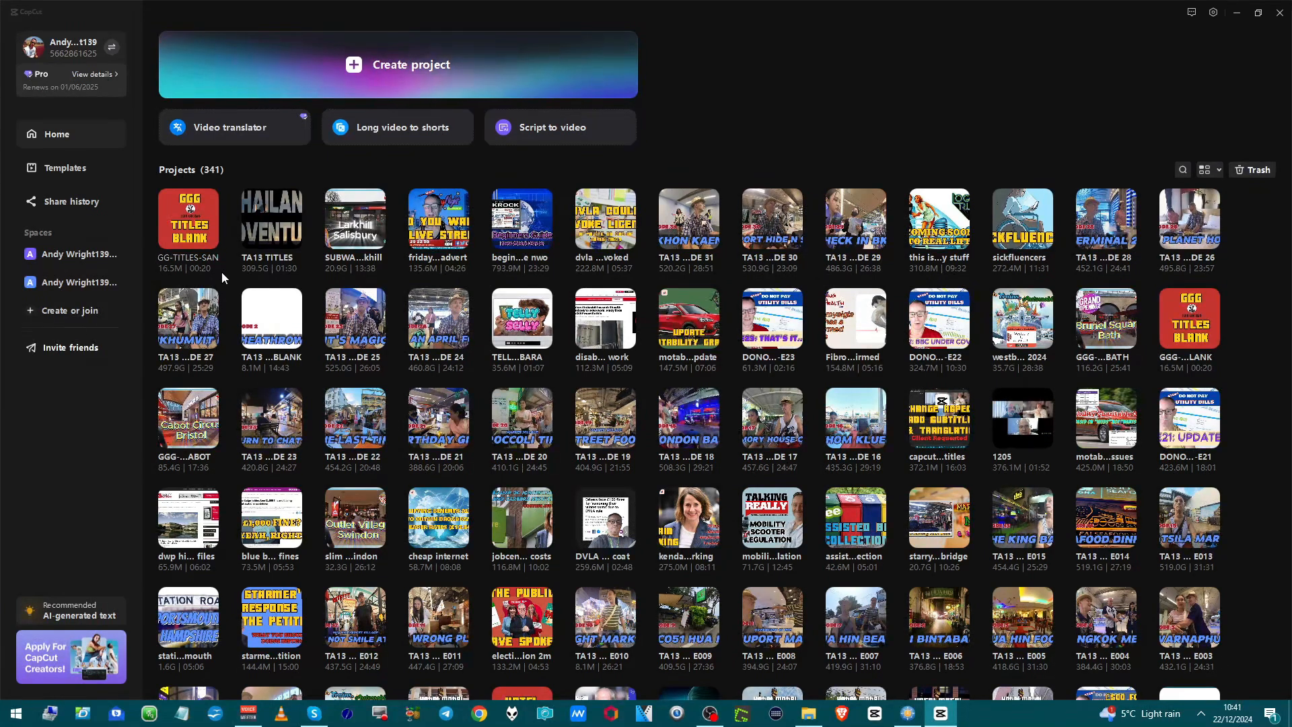
pyautogui.press('BackSpace')
pyautogui.write('INSB')
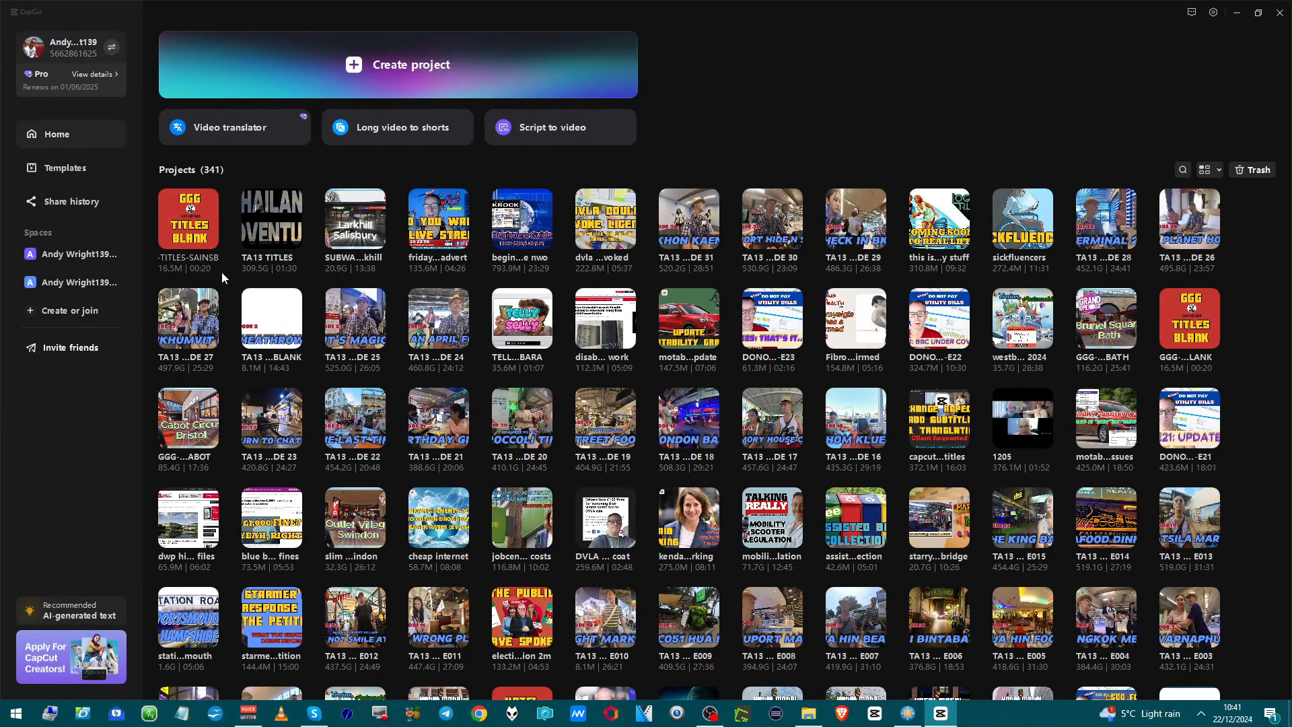
pyautogui.write('URY HUB')
pyautogui.press('Return')
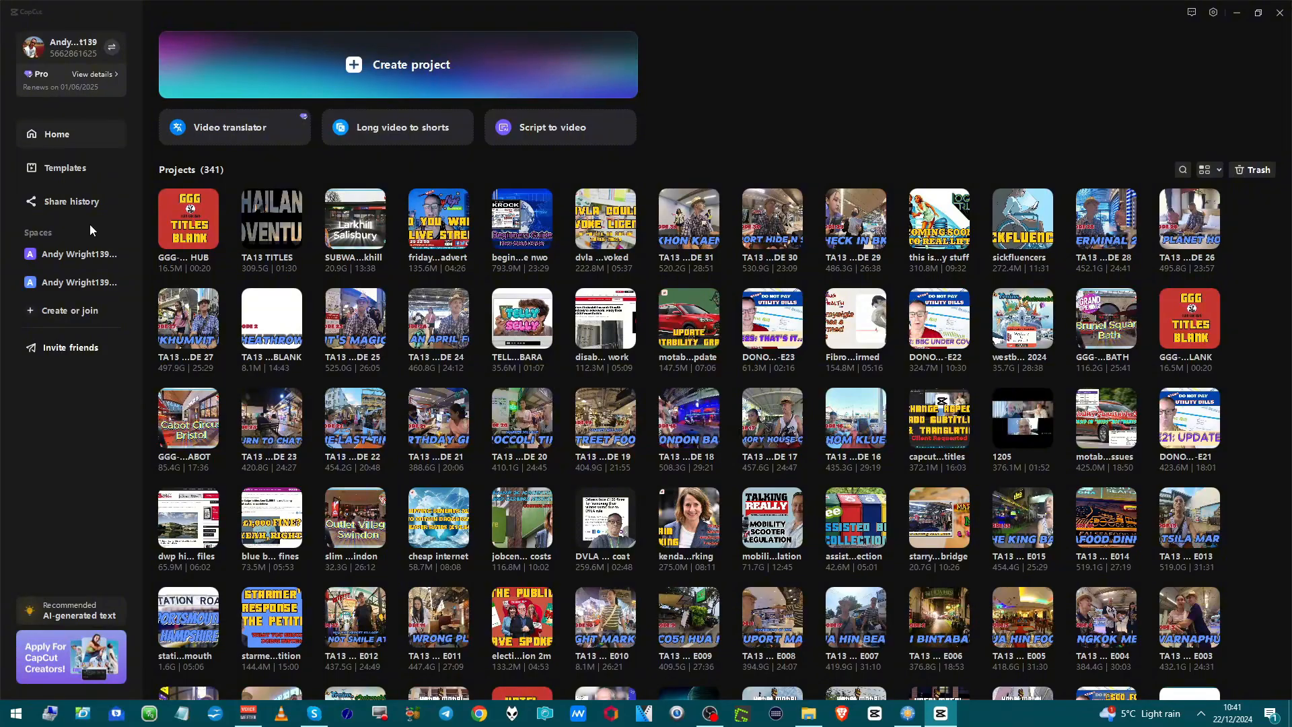
# Open the GGG-TITLES-SAINSBURY HUB project and delete the Slim Chickens logo from its cover design.
pyautogui.click(201, 231)
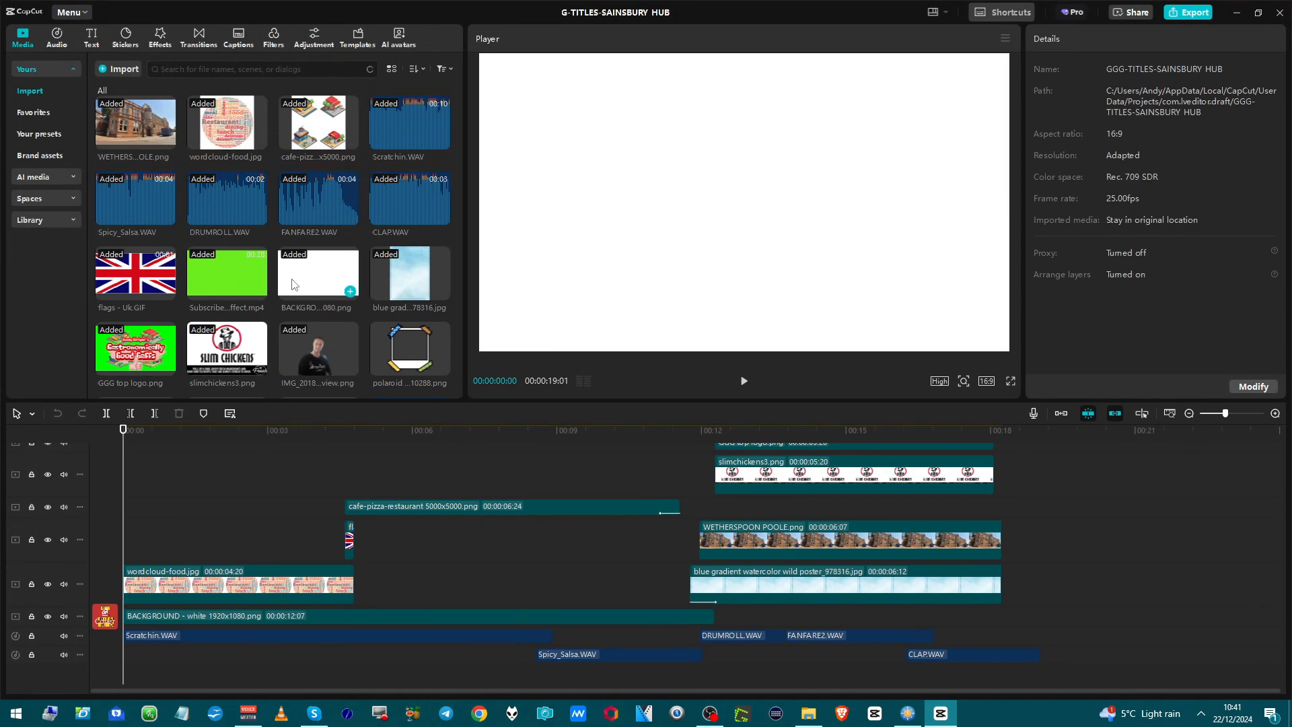
pyautogui.scroll(-2, 269, 330)
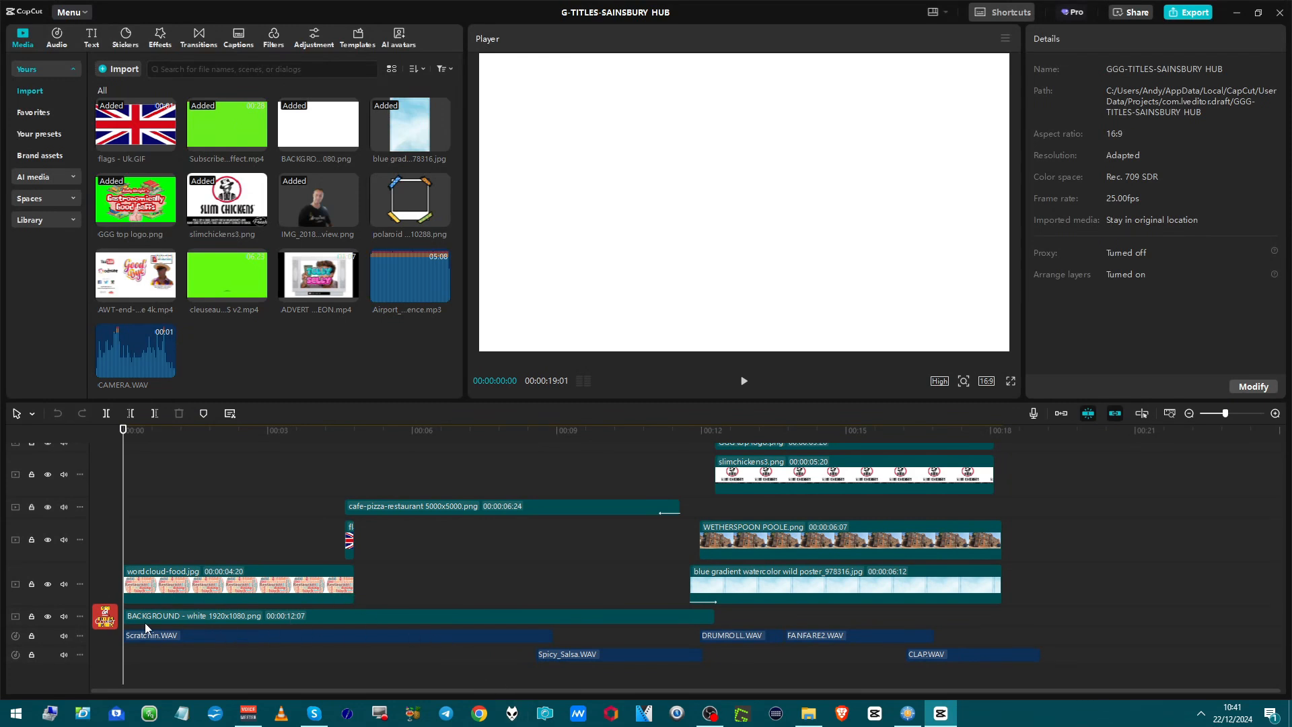
pyautogui.click(102, 621)
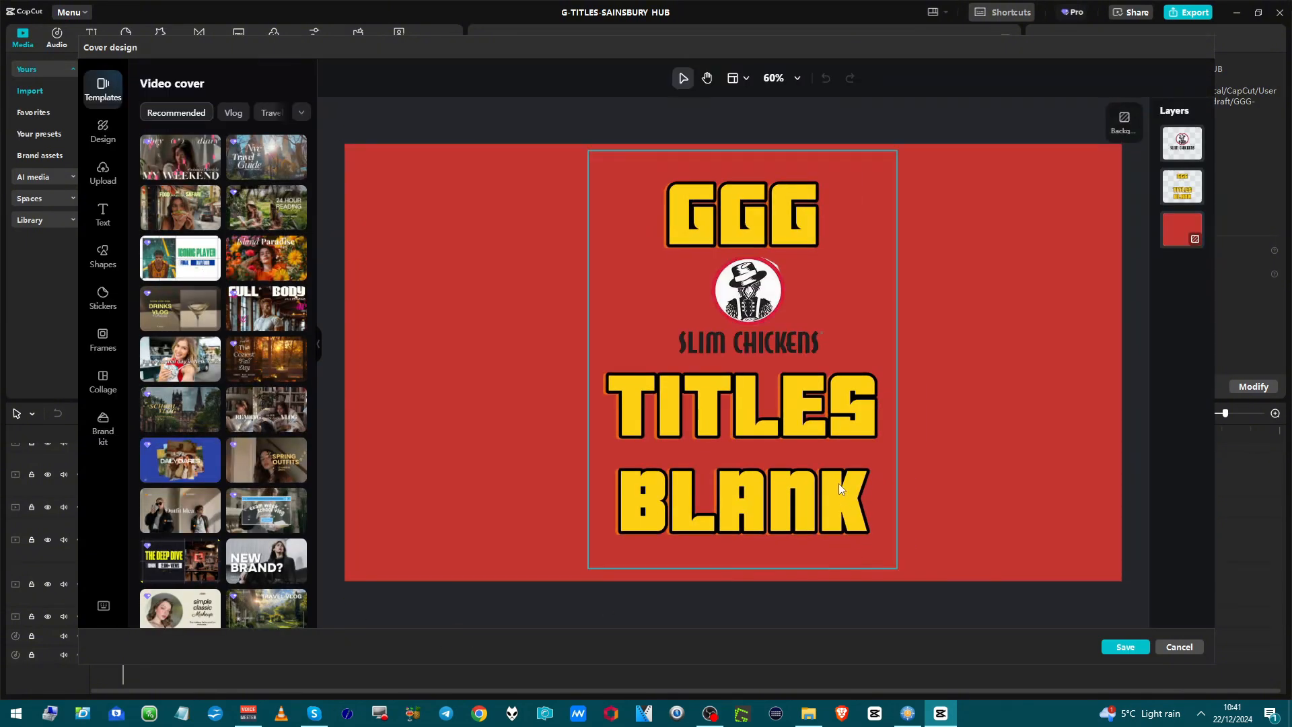
pyautogui.click(770, 326)
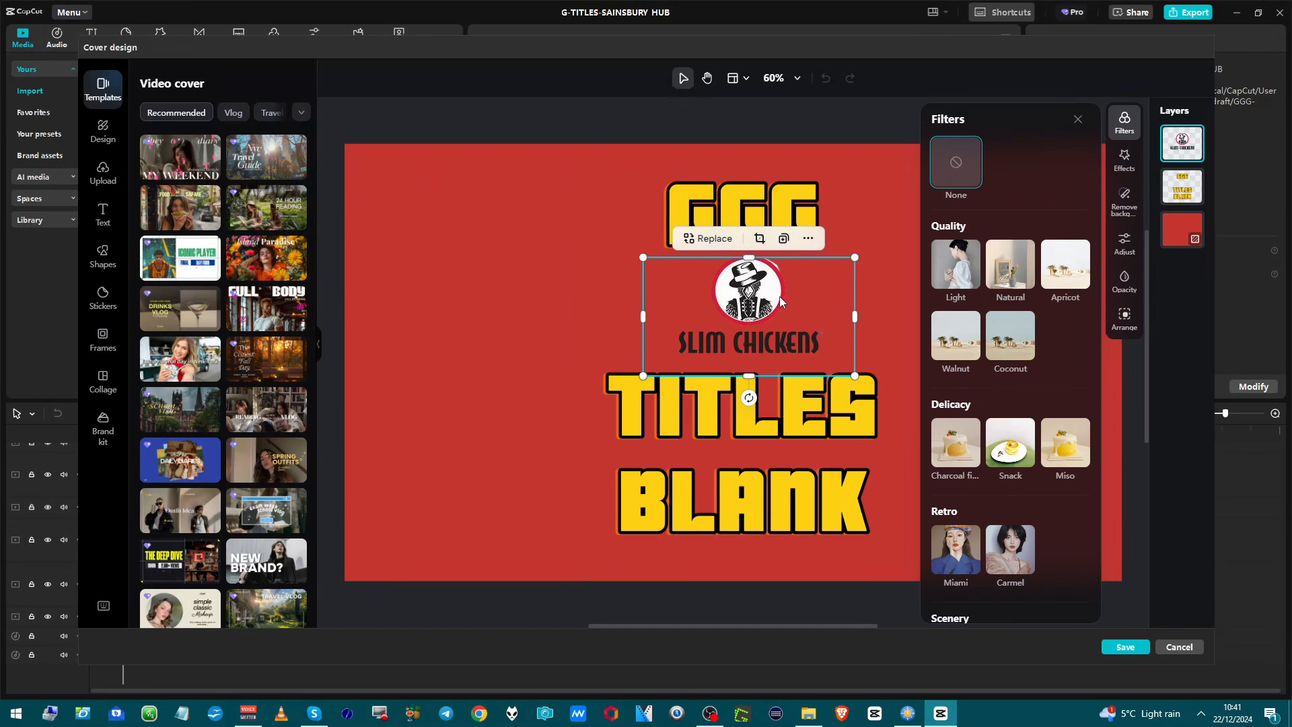
pyautogui.press('Delete')
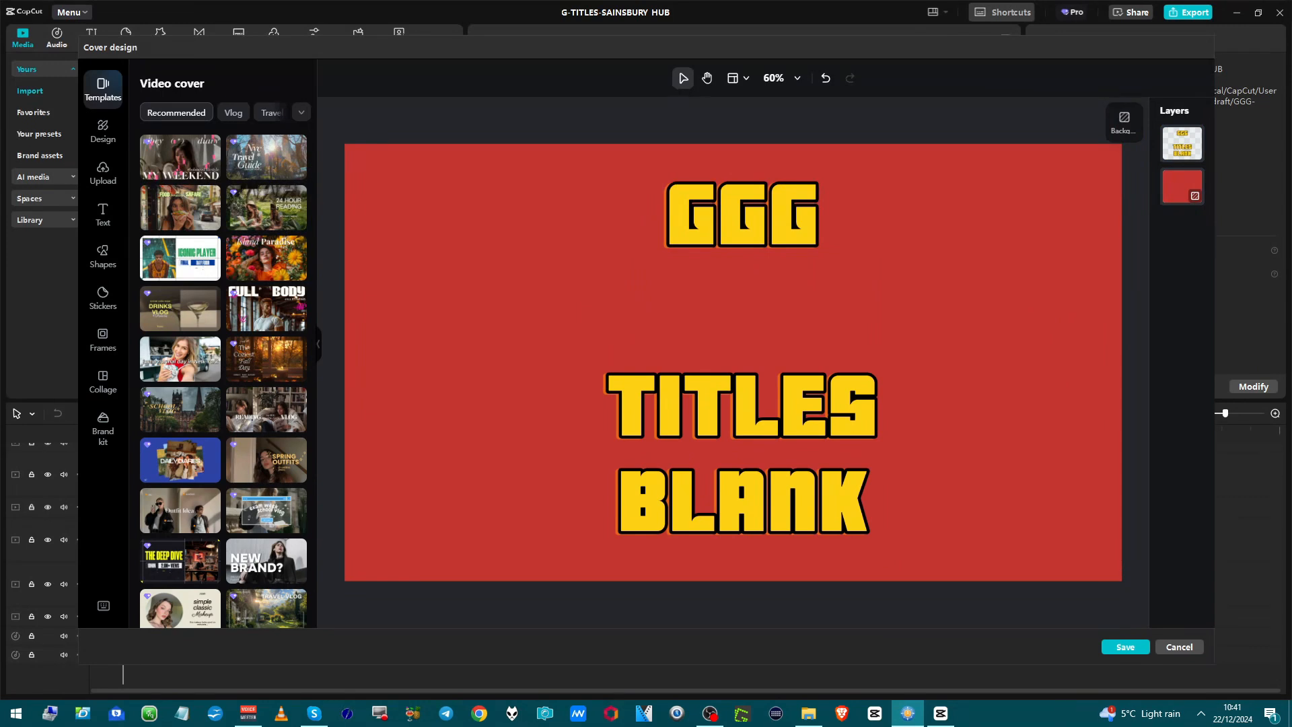
# Upload sainsbury-hub.png to the cover design and place it on the canvas between the GGG and TITLES text.
pyautogui.moveTo(1291, 566); pyautogui.dragTo(671, 314)
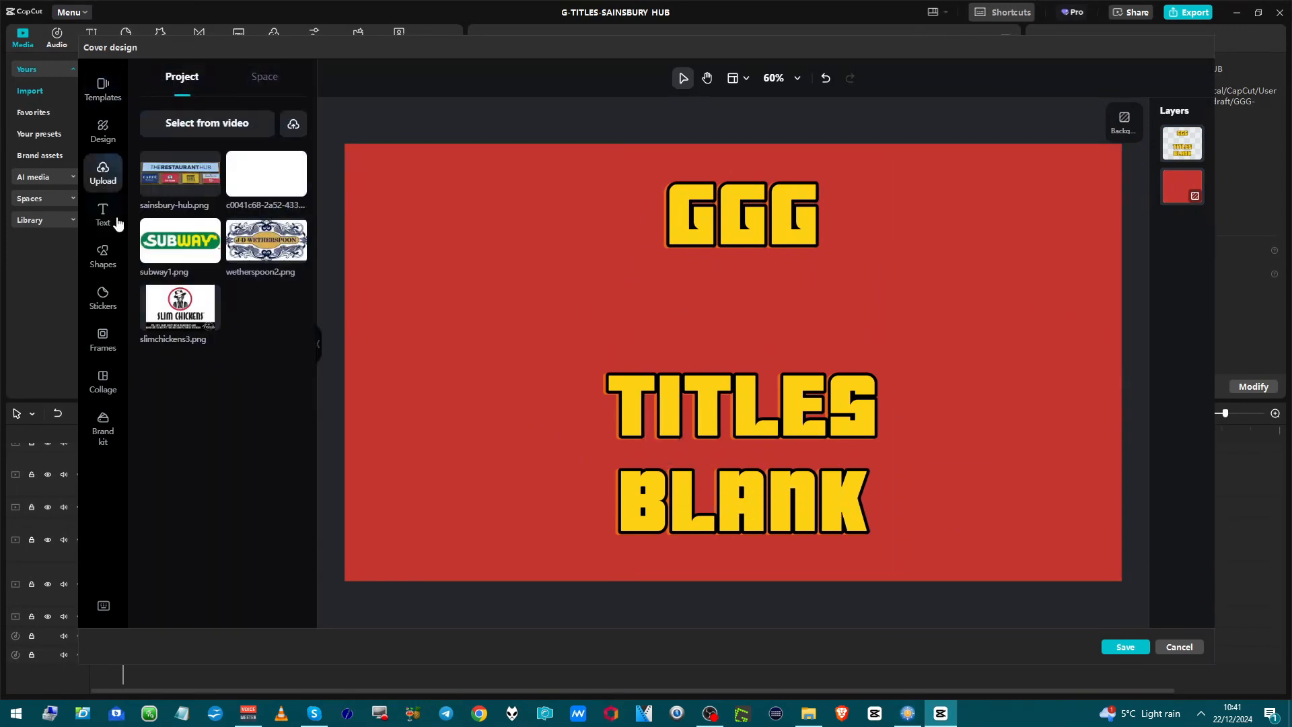
pyautogui.moveTo(169, 184); pyautogui.dragTo(668, 345)
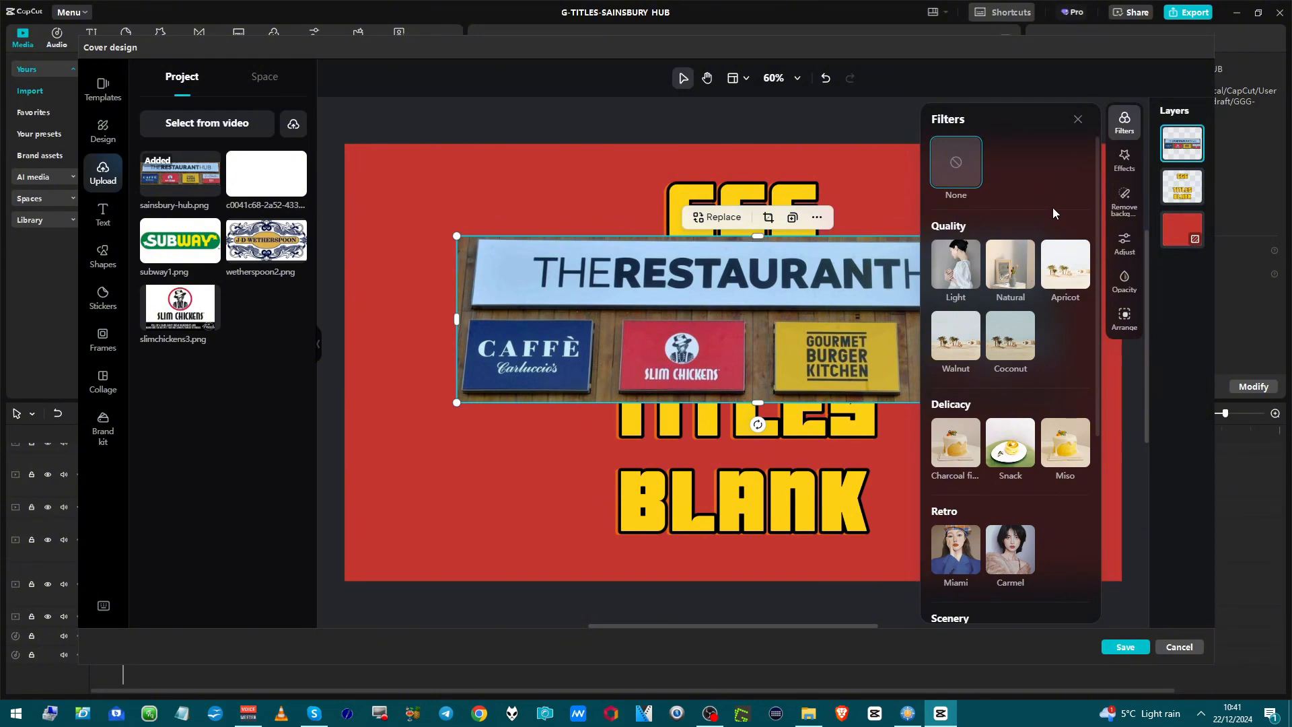
pyautogui.click(1077, 120)
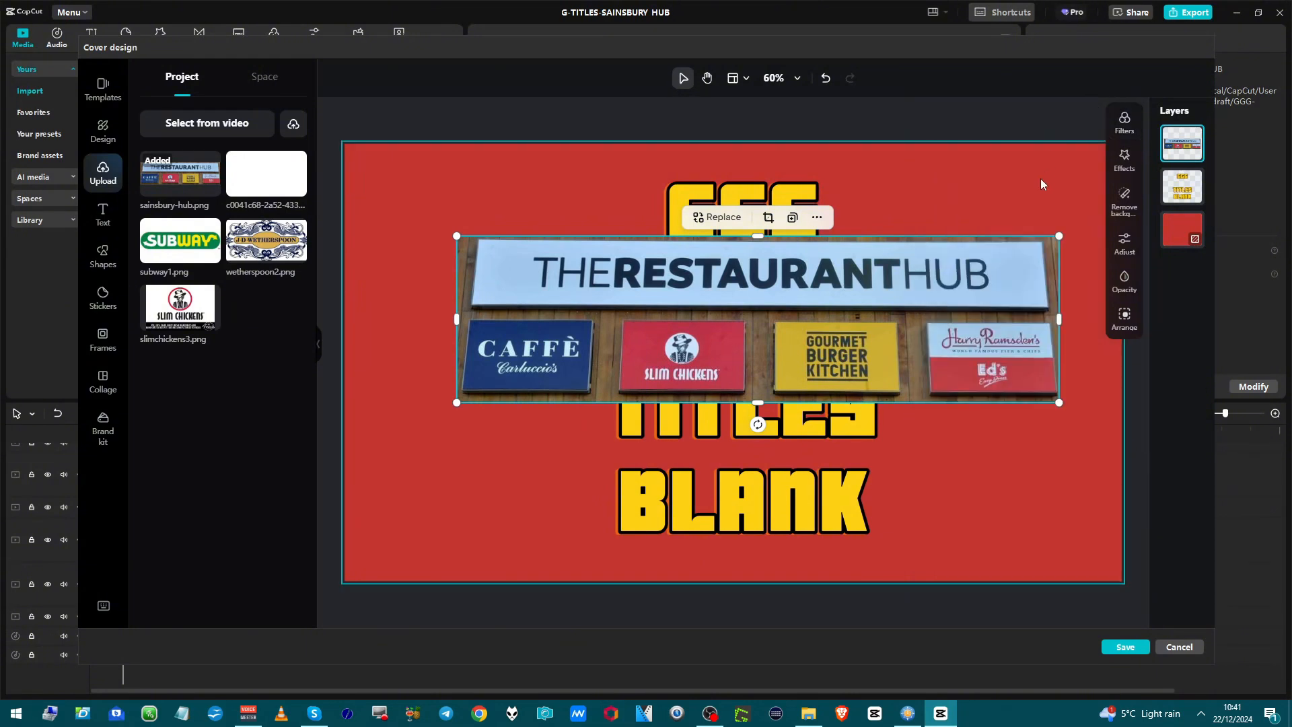
# Auto-remove the background of the Restaurant Hub image, shrink it and fit it between the GGG and TITLES text.
pyautogui.click(1124, 197)
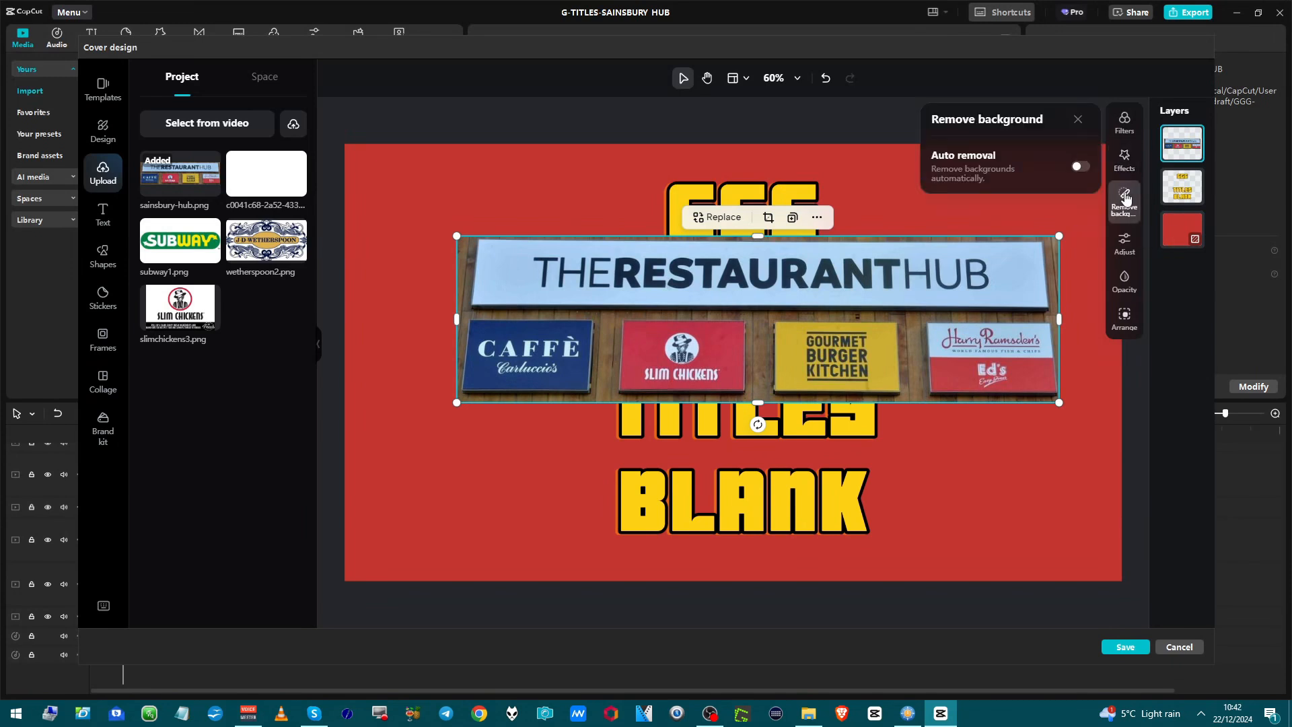
pyautogui.click(1079, 167)
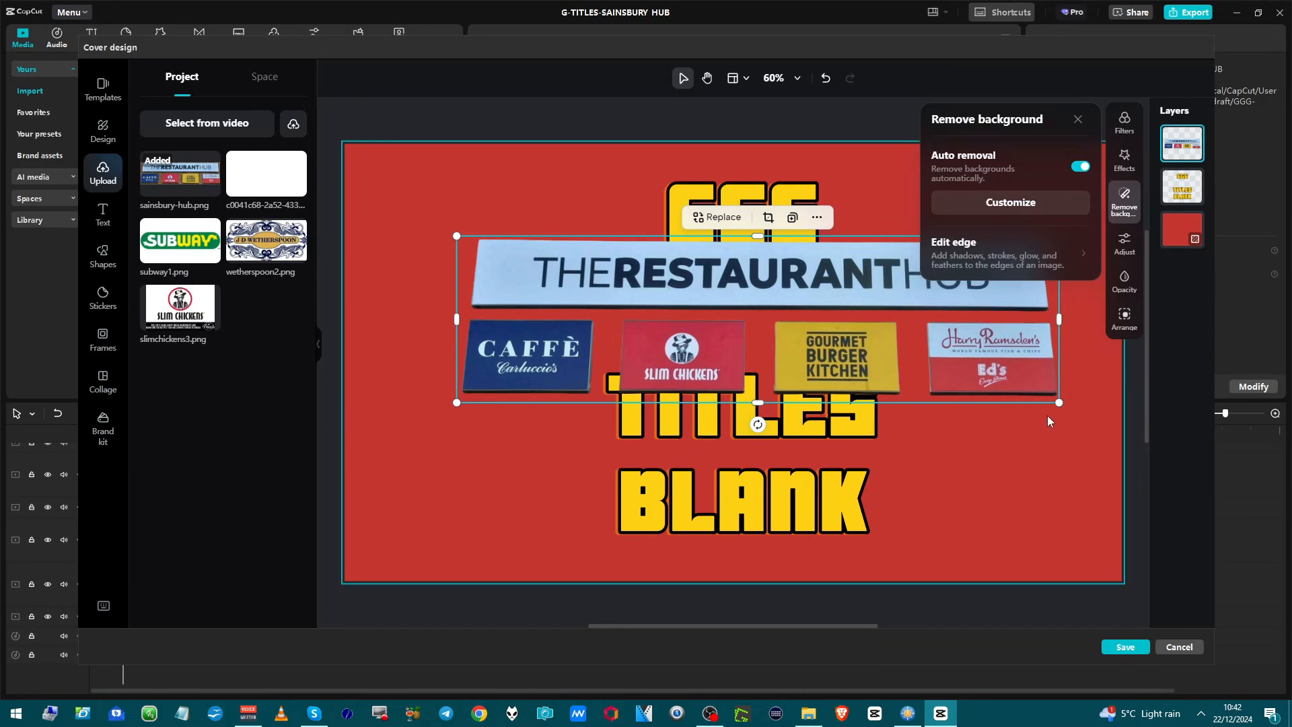
pyautogui.moveTo(1057, 403); pyautogui.dragTo(818, 354)
pyautogui.moveTo(512, 296); pyautogui.dragTo(600, 310)
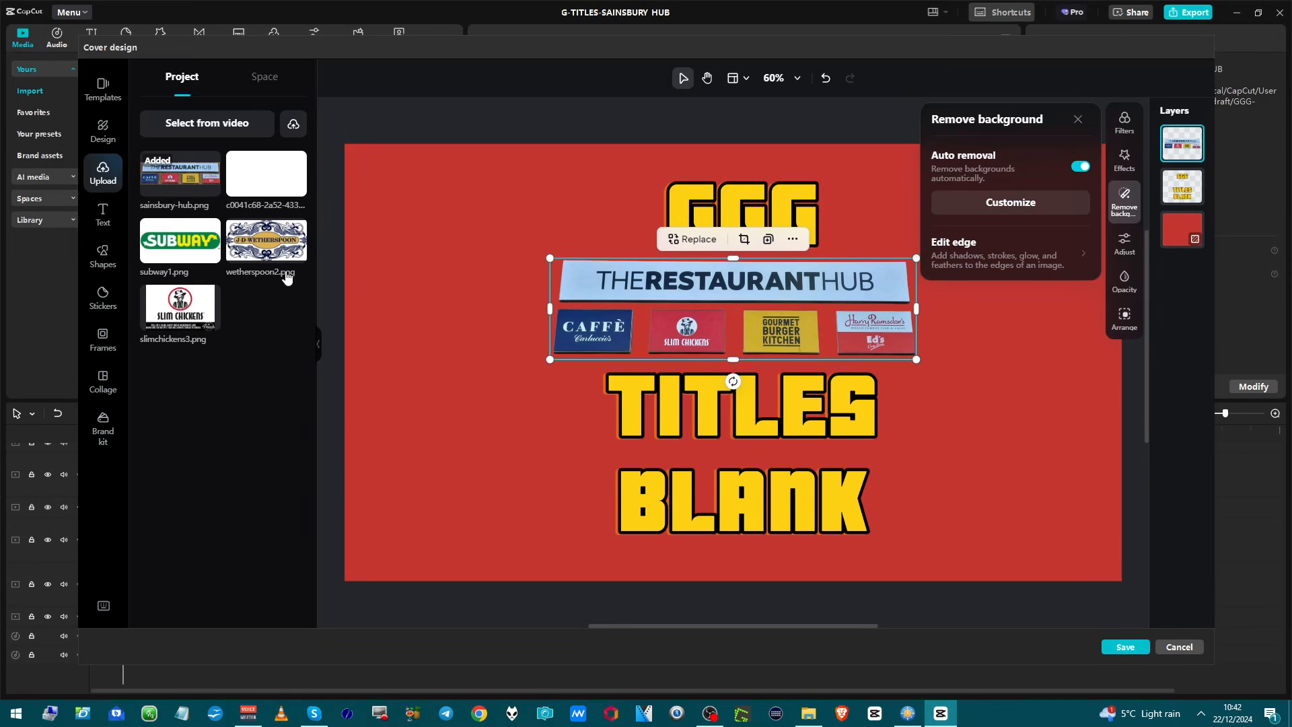
# Delete wetherspoon2.png and slimchickens3.png from the cover design's uploads and save the cover.
pyautogui.rightClick(277, 247)
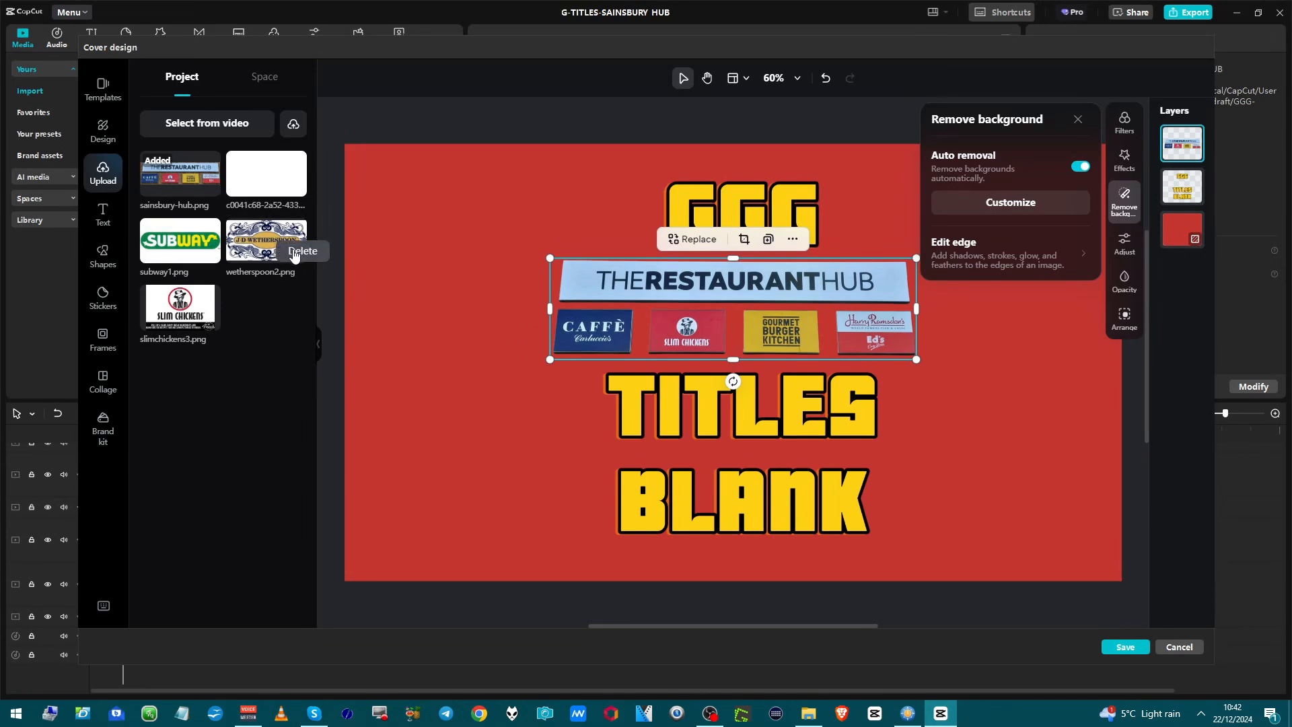
pyautogui.click(295, 254)
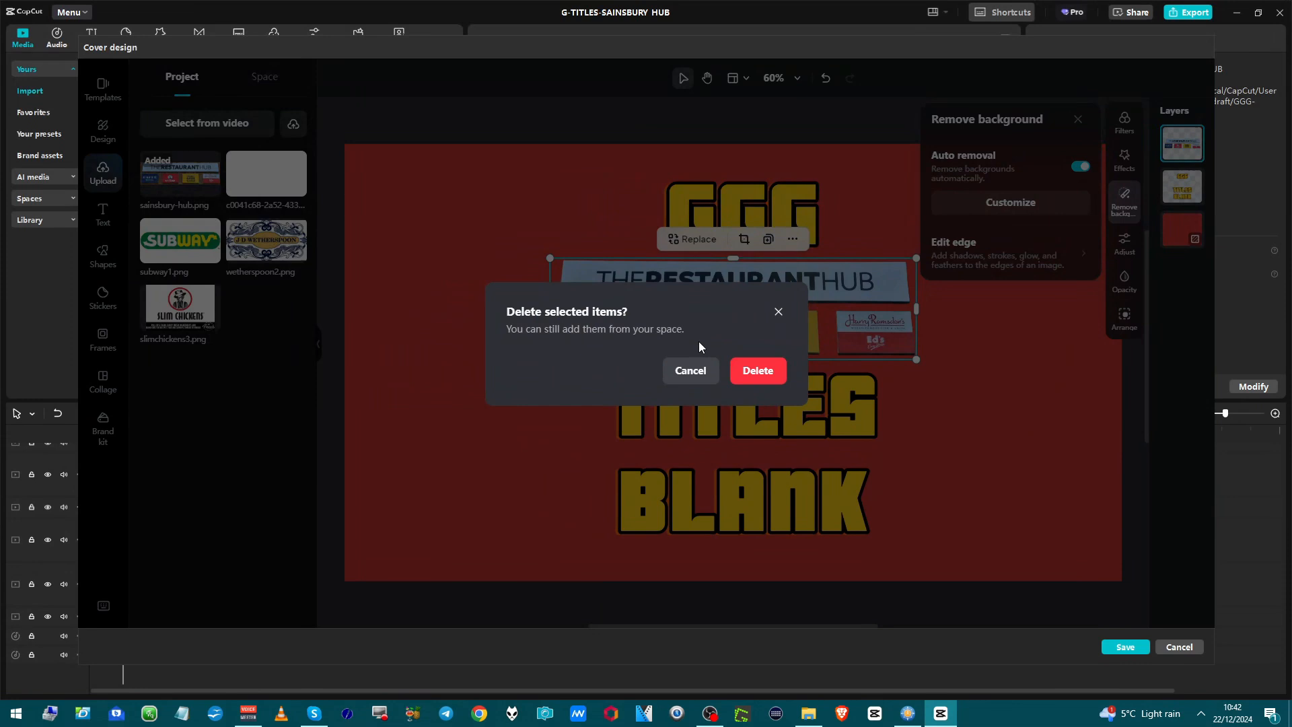
pyautogui.click(756, 370)
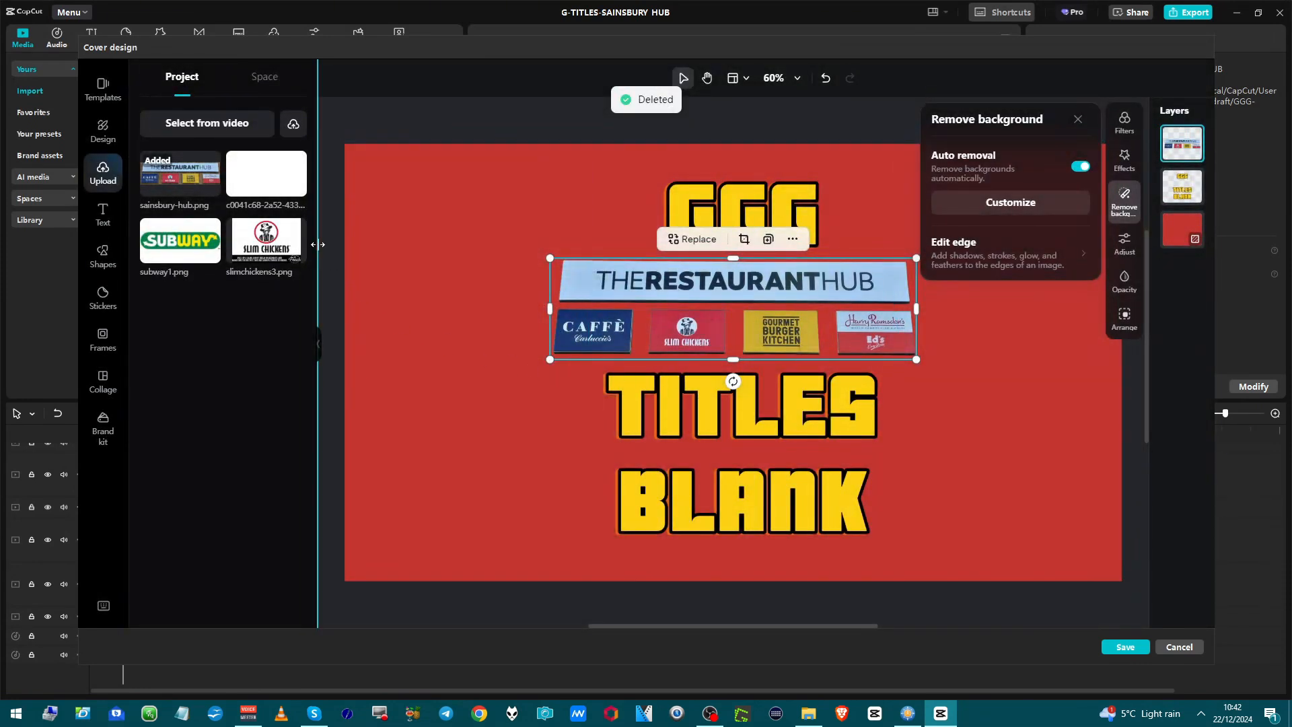
pyautogui.rightClick(293, 238)
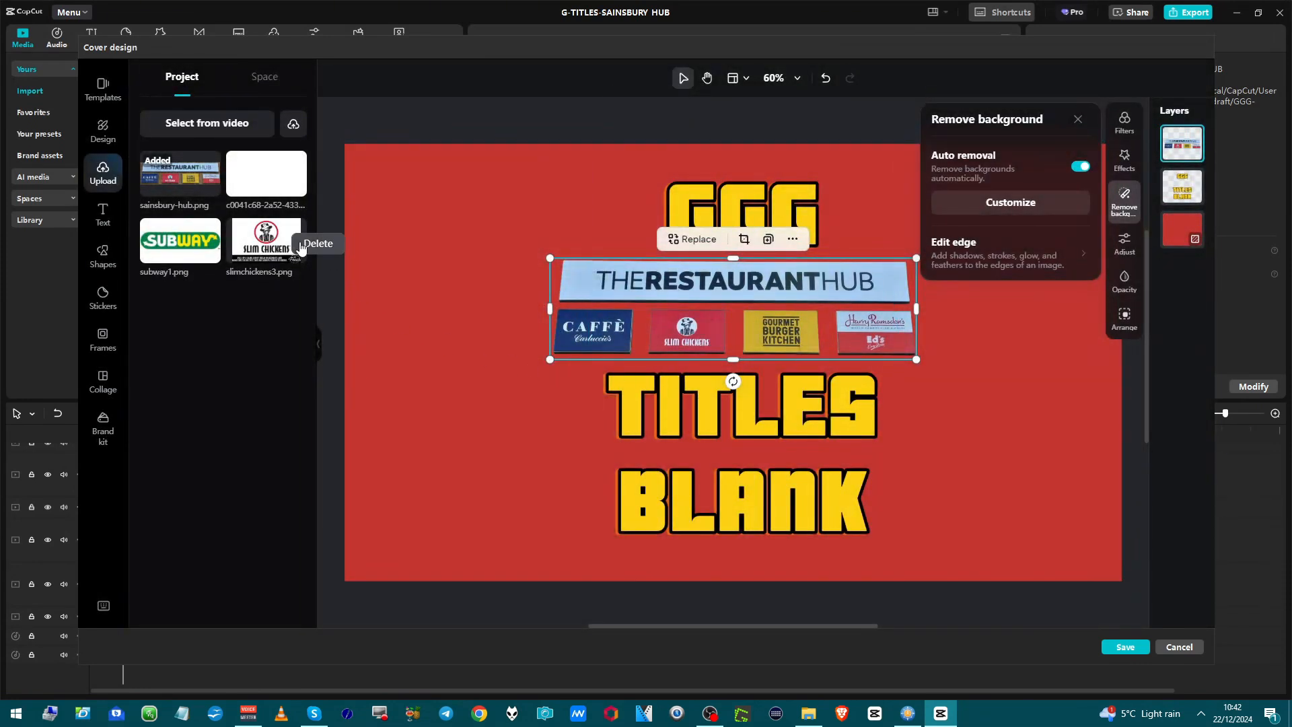
pyautogui.click(301, 242)
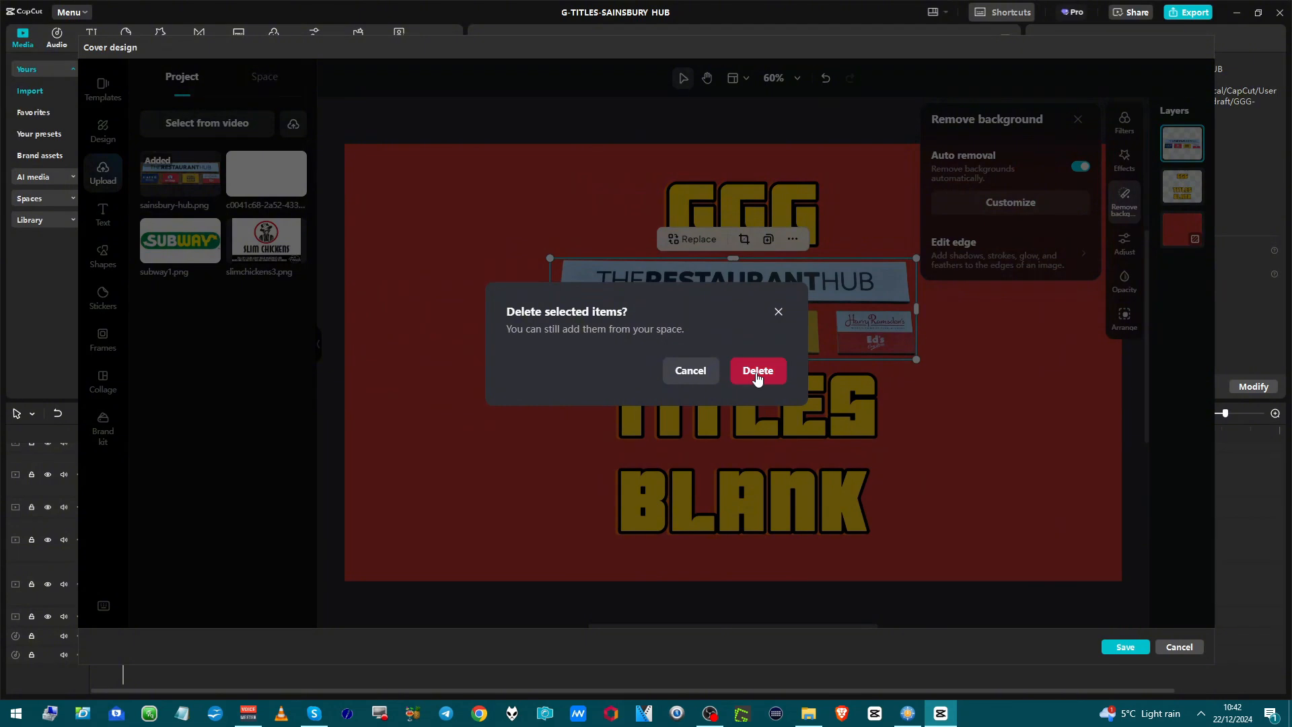
pyautogui.click(756, 373)
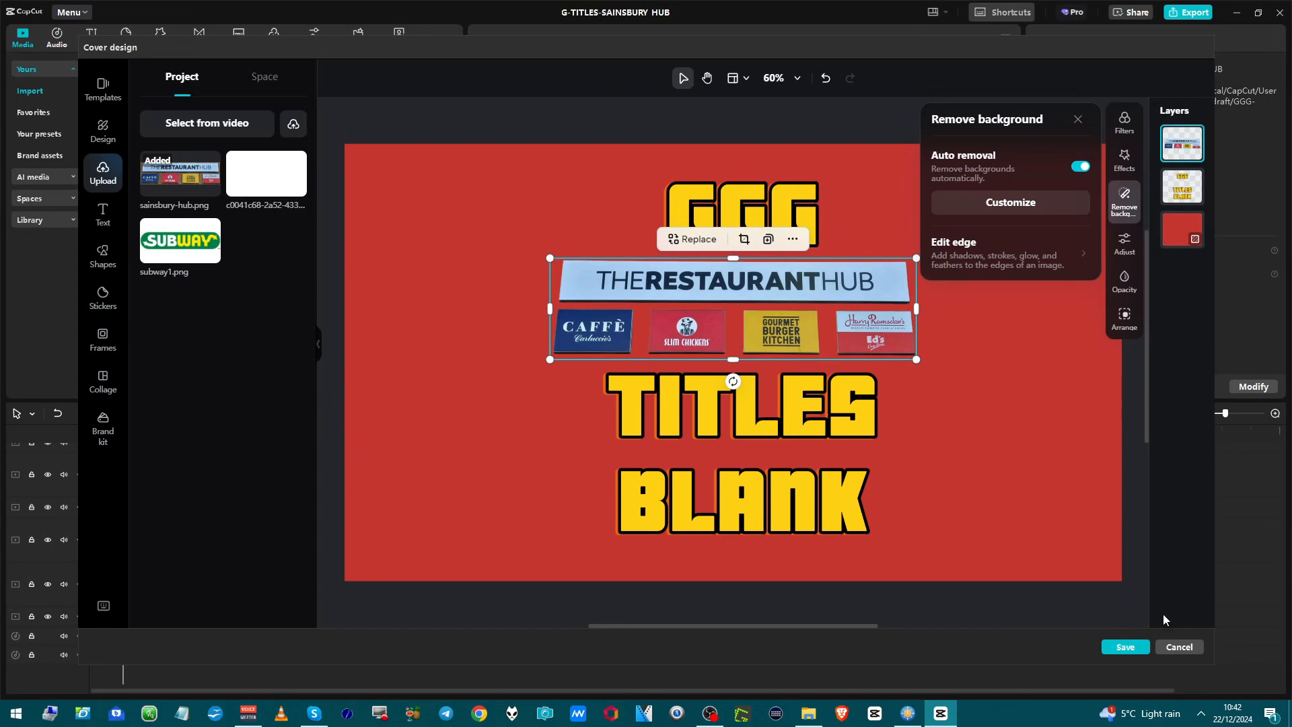
pyautogui.click(1117, 648)
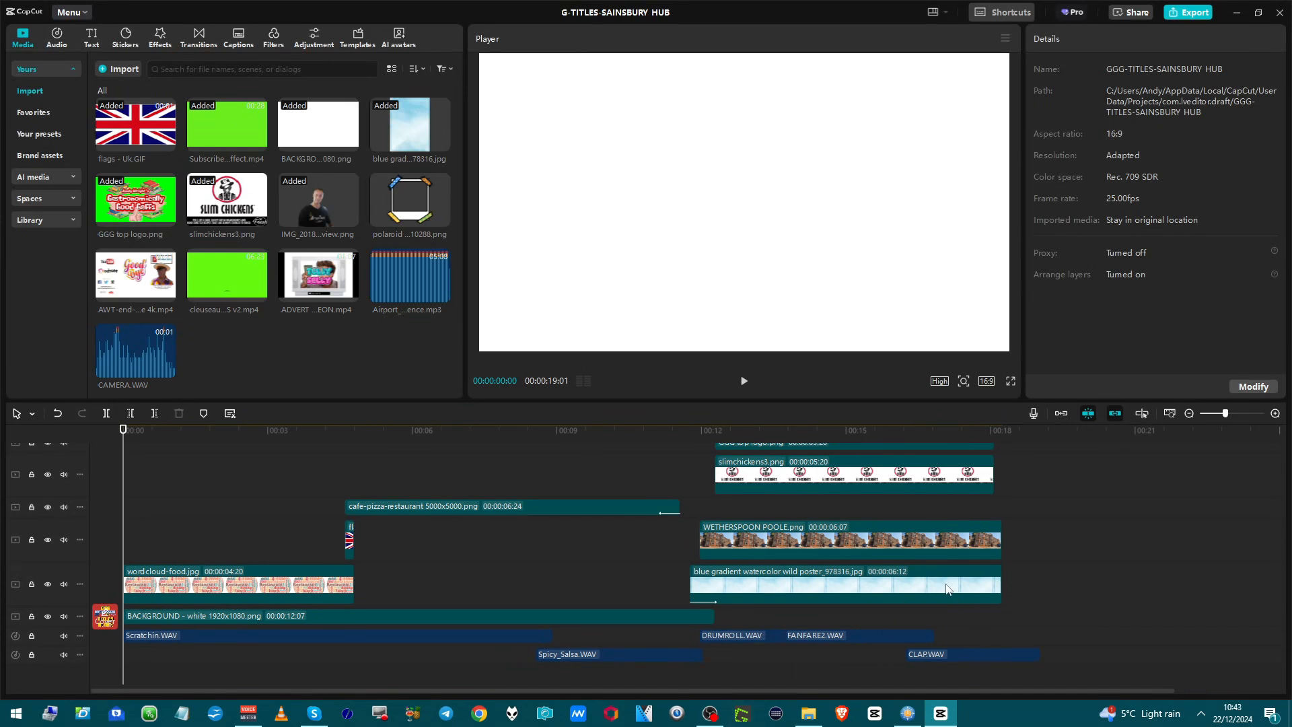
# Shrink the GGG top logo in the final title scene and move it to the picture's upper-right corner.
pyautogui.click(882, 511)
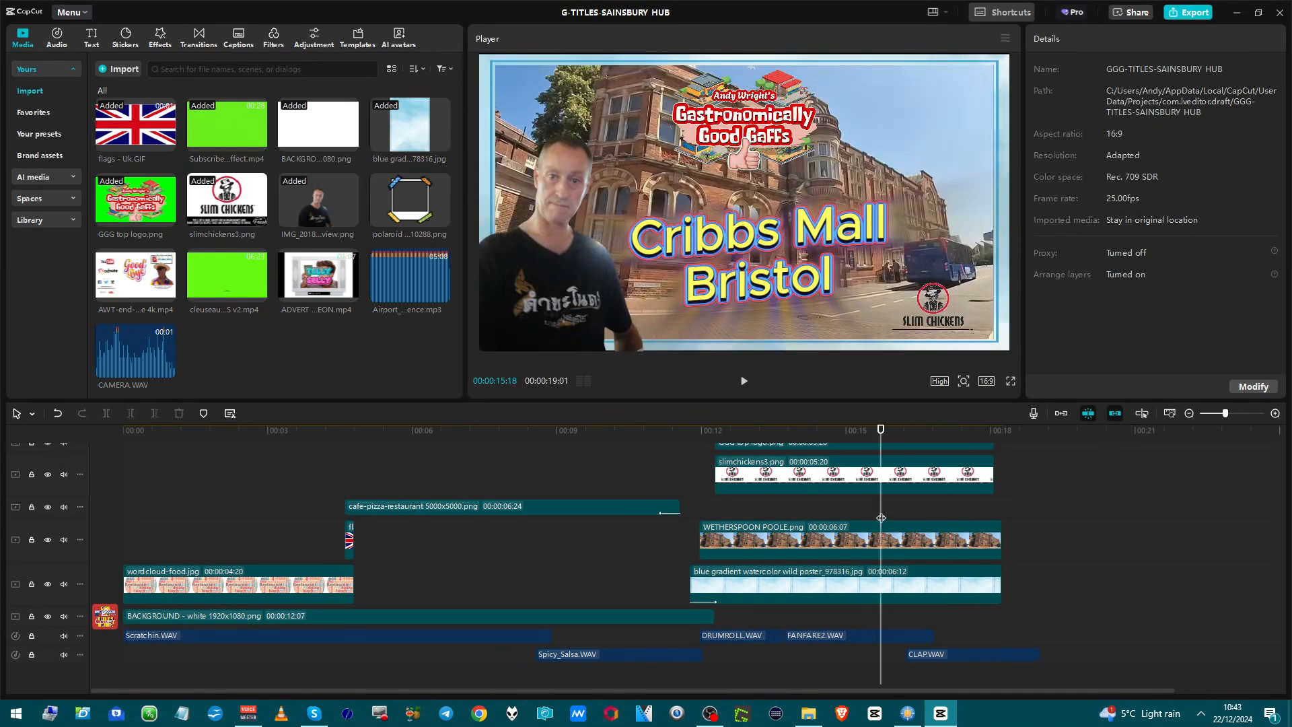
pyautogui.scroll(3, 881, 517)
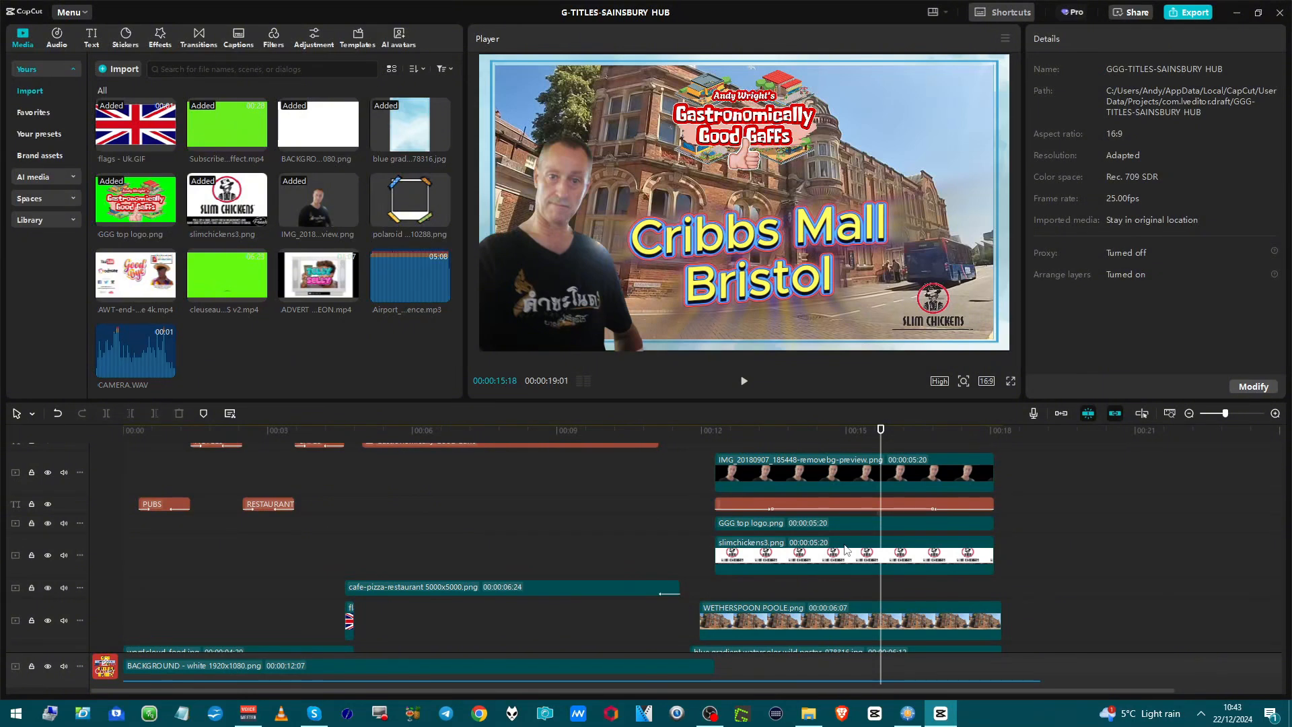
pyautogui.click(844, 526)
pyautogui.scroll(-3, 844, 528)
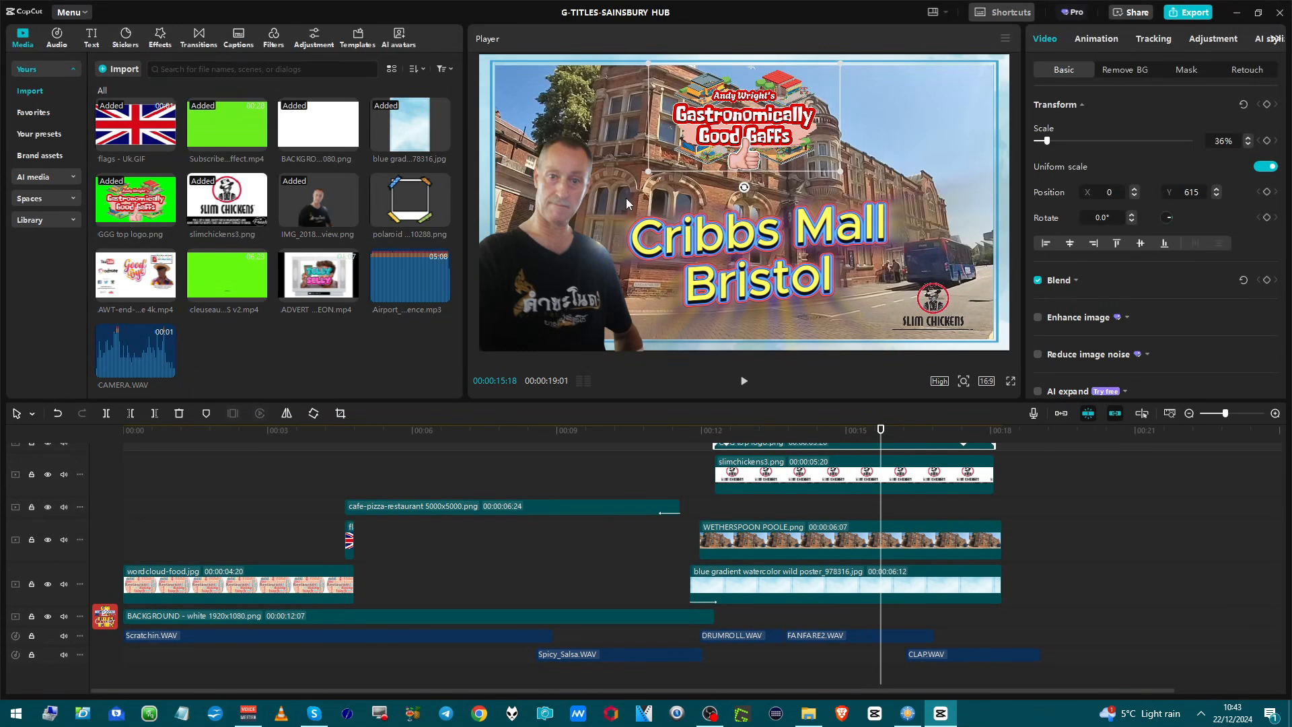
pyautogui.moveTo(647, 172); pyautogui.dragTo(876, 140)
# Import sainsbury-hub.png and replace the slimchickens3.png clip with it, using the original video effect.
pyautogui.click(931, 324)
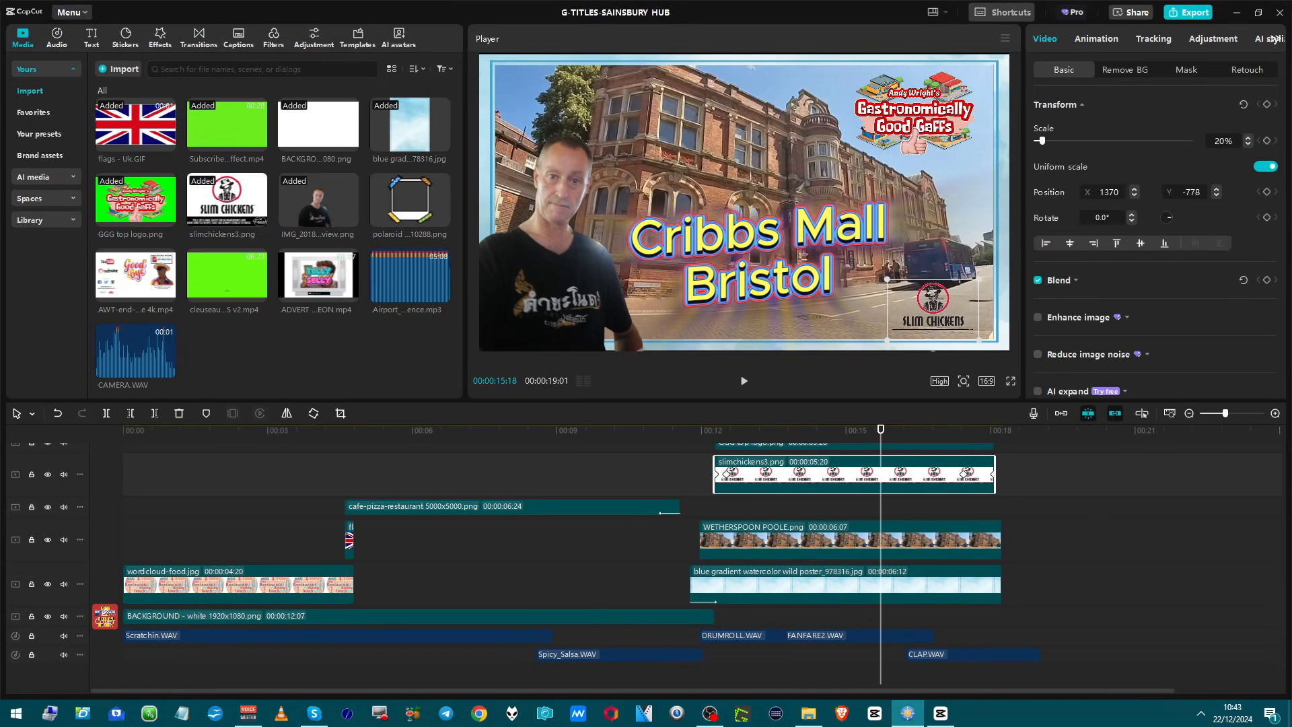
pyautogui.moveTo(729, 358); pyautogui.dragTo(353, 368)
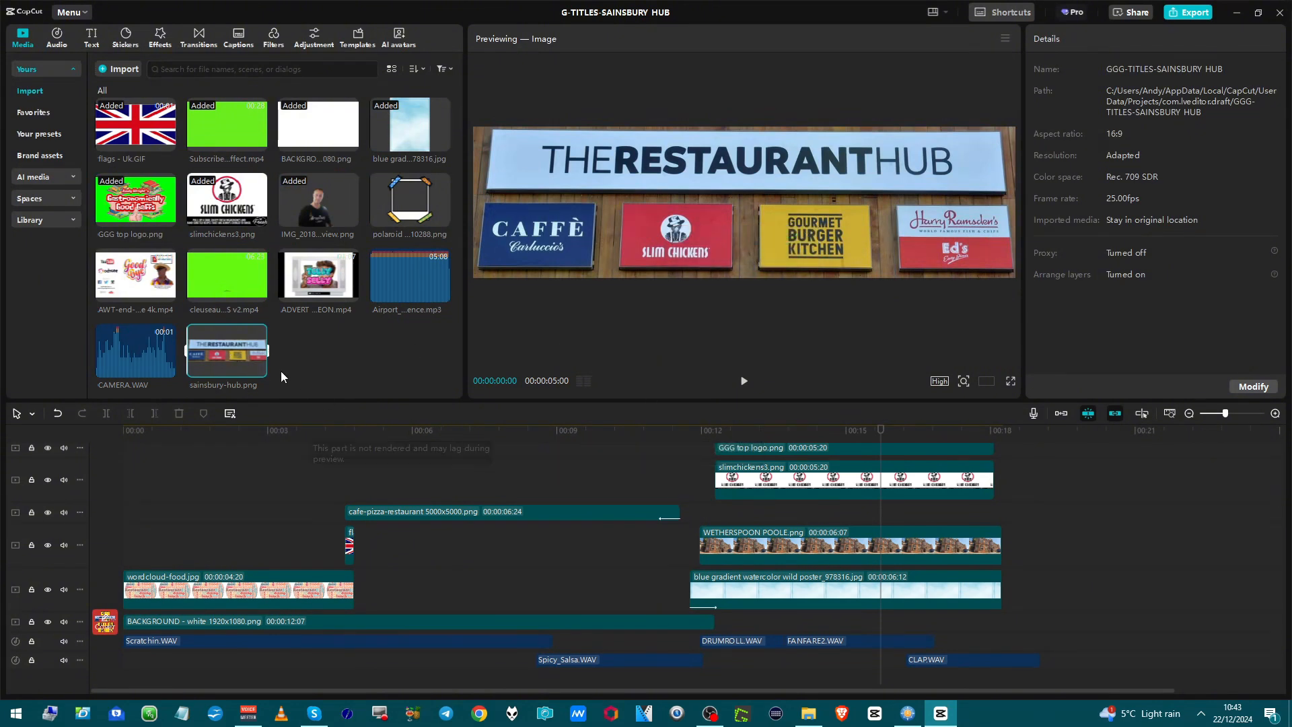
pyautogui.moveTo(250, 350); pyautogui.dragTo(737, 464)
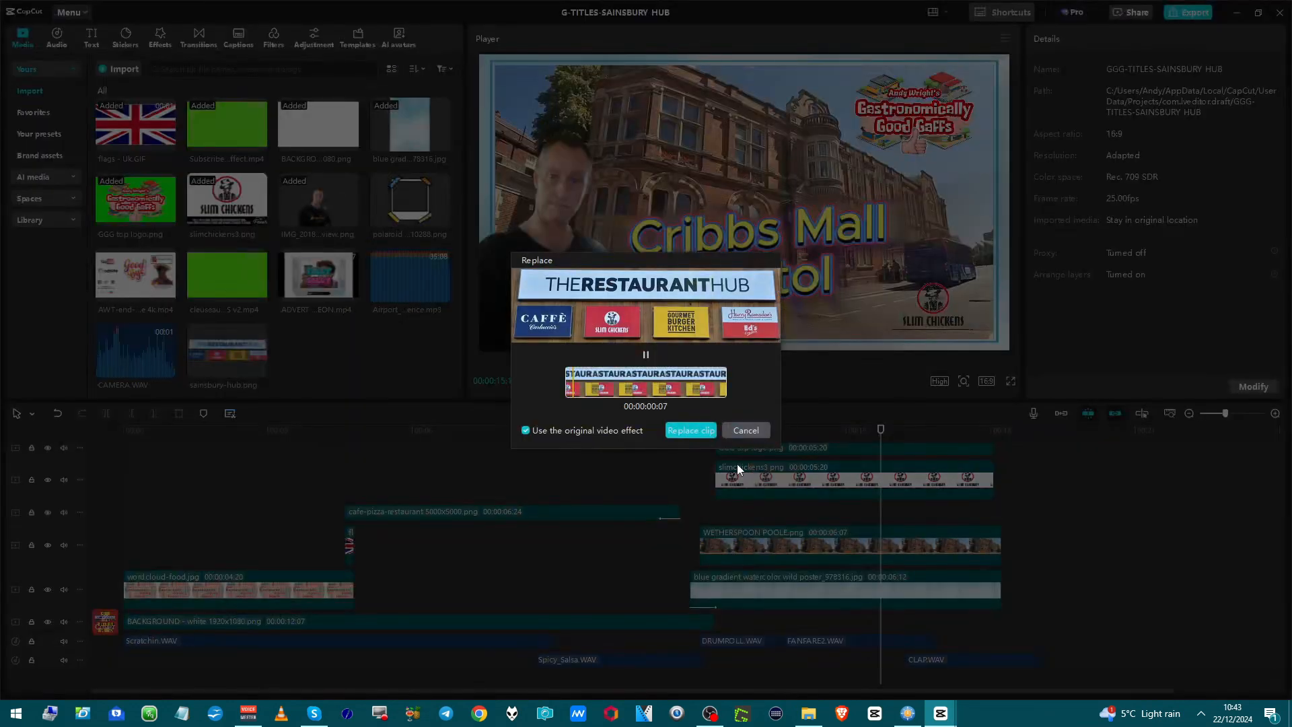
pyautogui.click(685, 428)
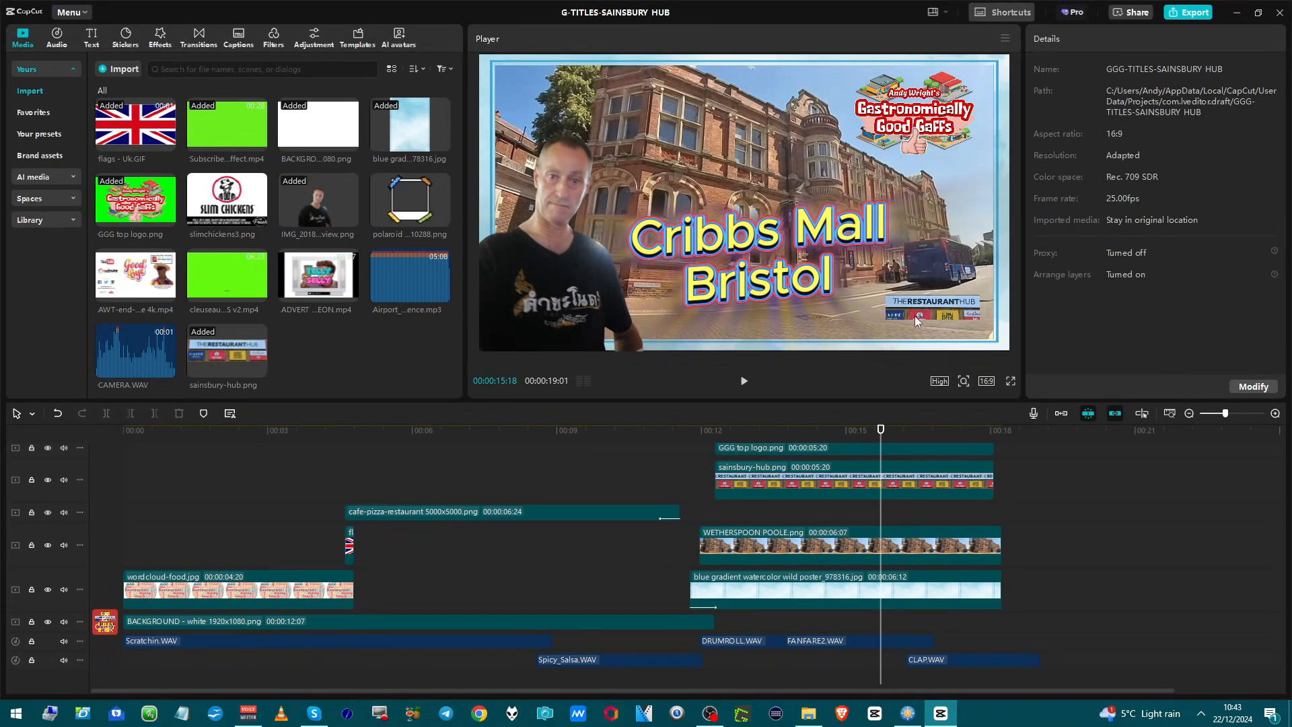
# Turn on automatic background removal for the sainsbury-hub.png clip.
pyautogui.click(890, 475)
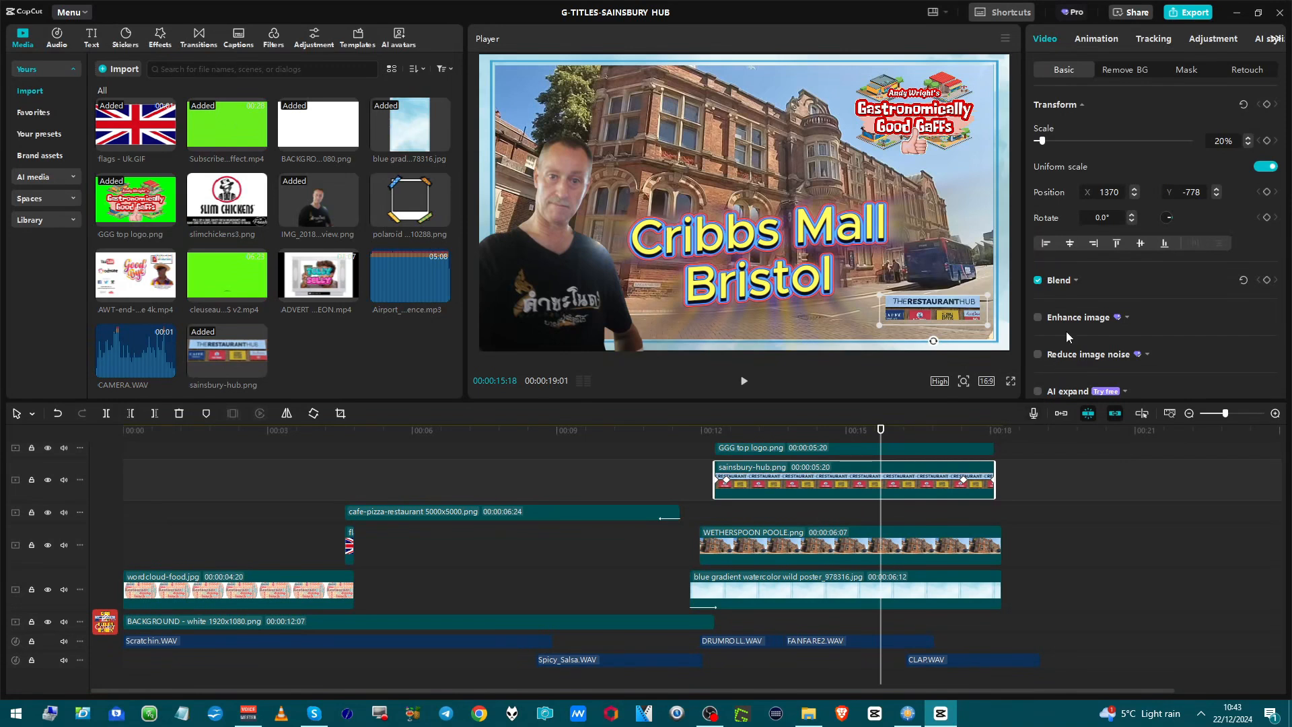
pyautogui.click(1125, 69)
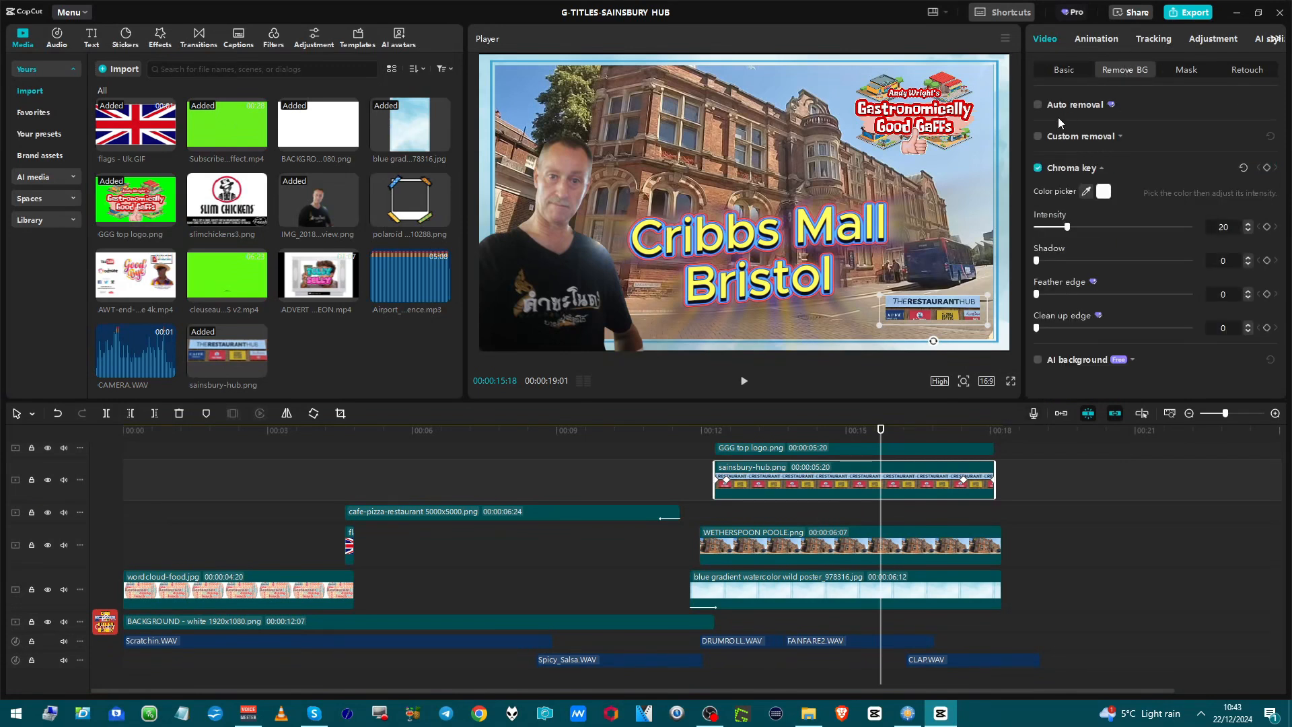
pyautogui.click(1040, 104)
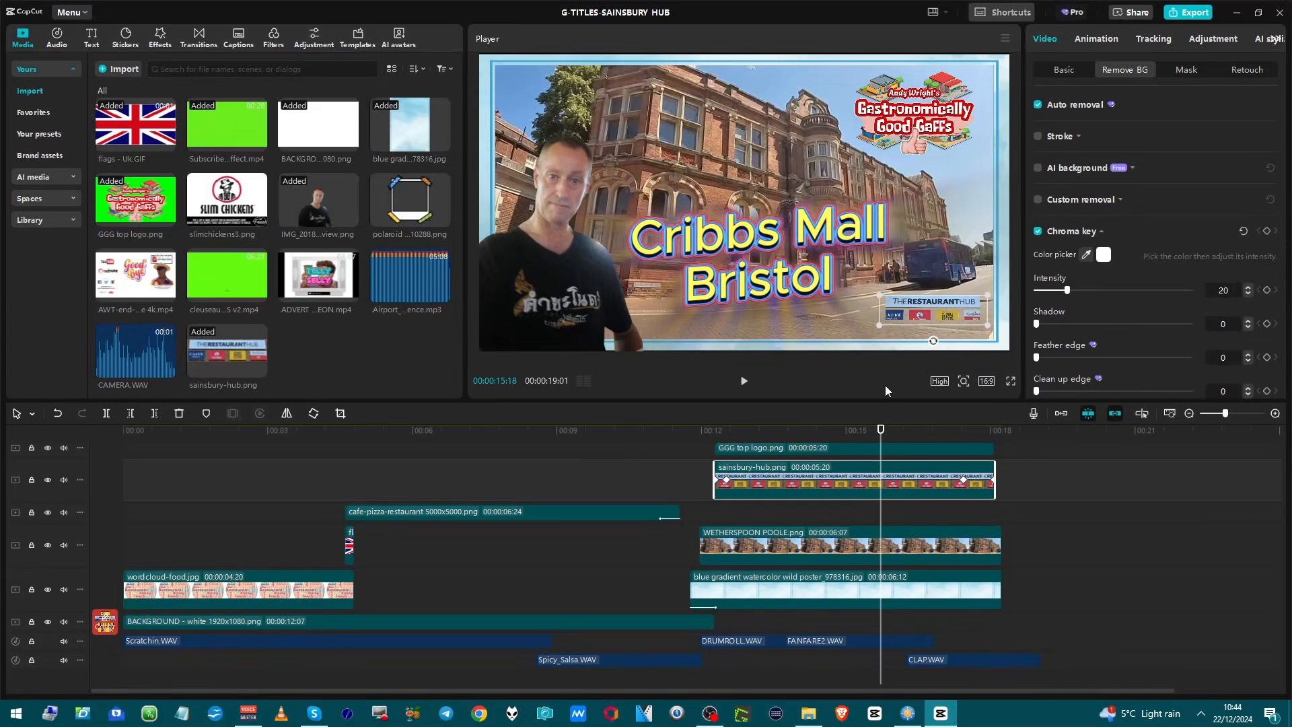
# Import IMG_20190415_120219.jpg and replace the existing portrait clip with it, using the original video effect.
pyautogui.click(540, 294)
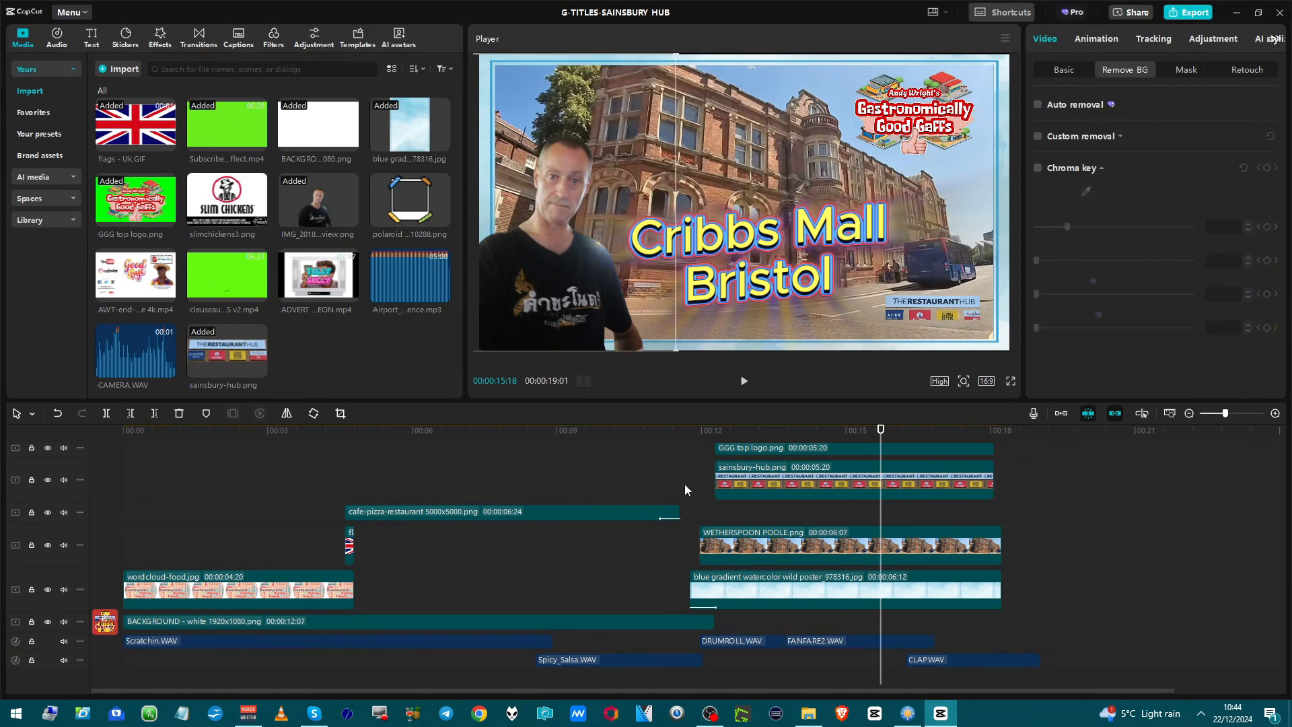
pyautogui.scroll(3, 706, 510)
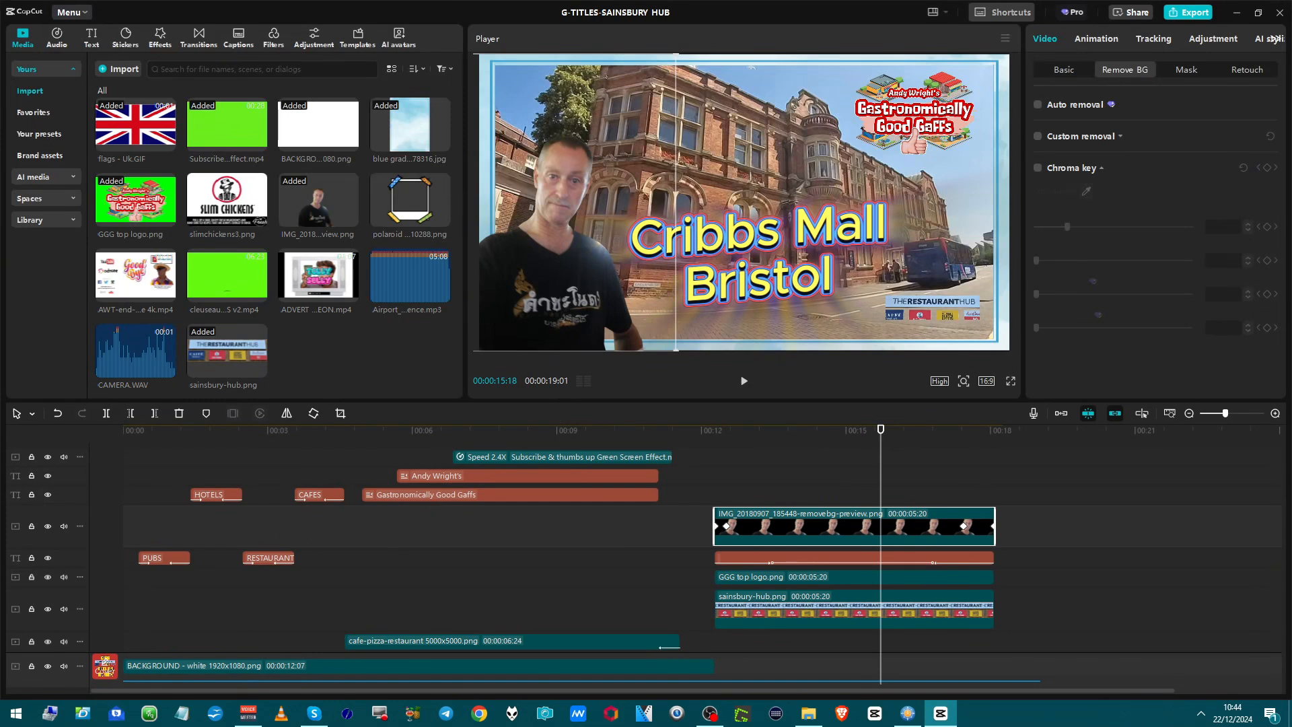
pyautogui.hotkey('alt', 'Tab')
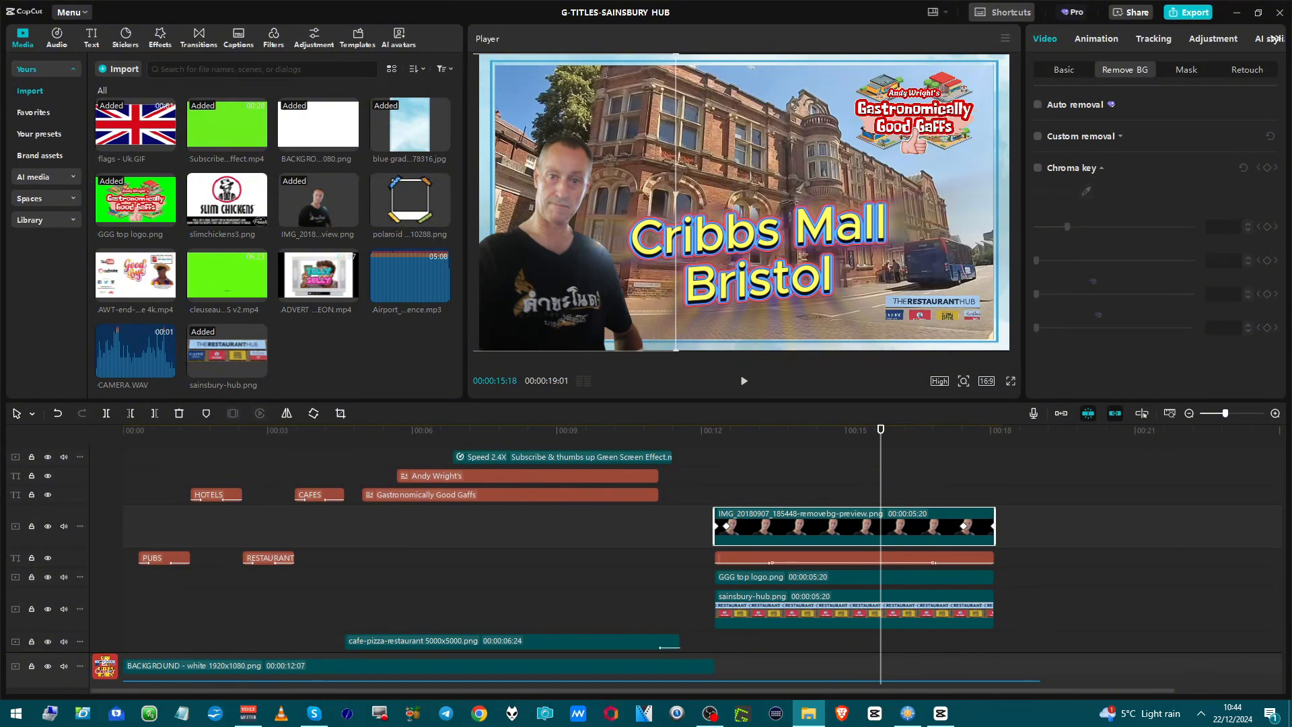
pyautogui.moveTo(3, 397); pyautogui.dragTo(296, 384)
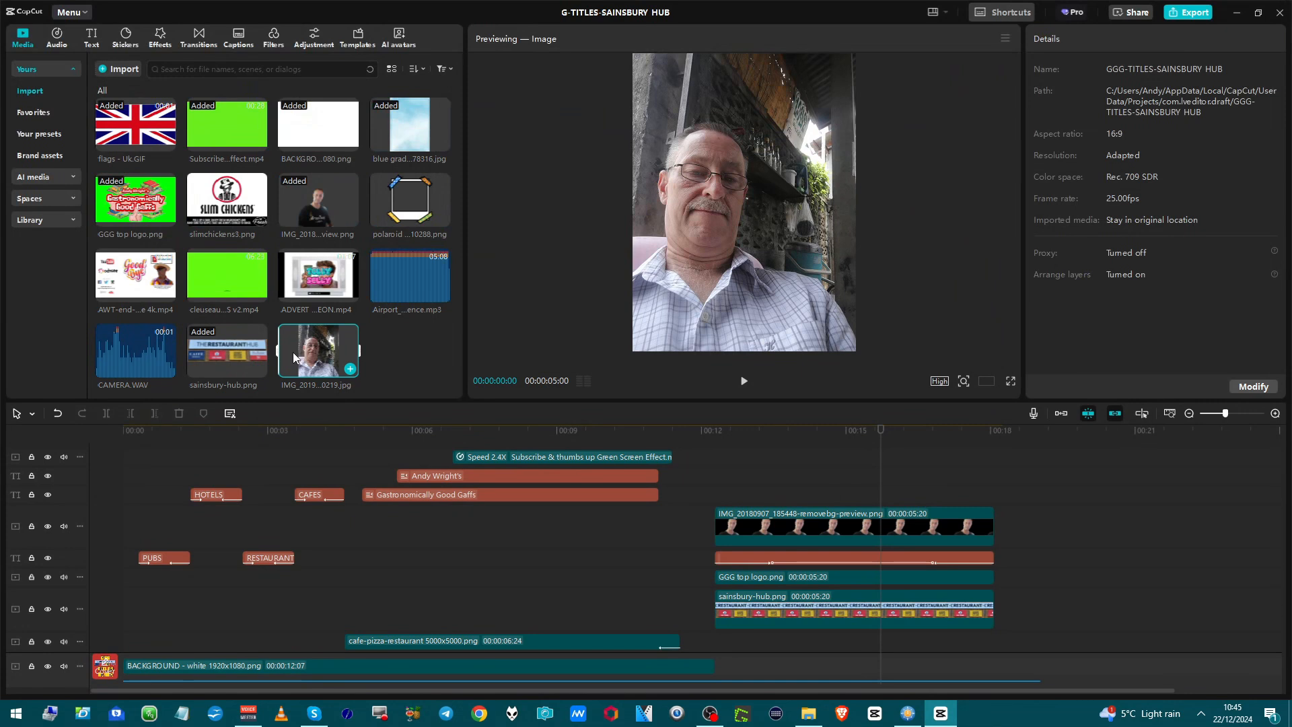
pyautogui.click(741, 535)
pyautogui.moveTo(321, 353); pyautogui.dragTo(734, 518)
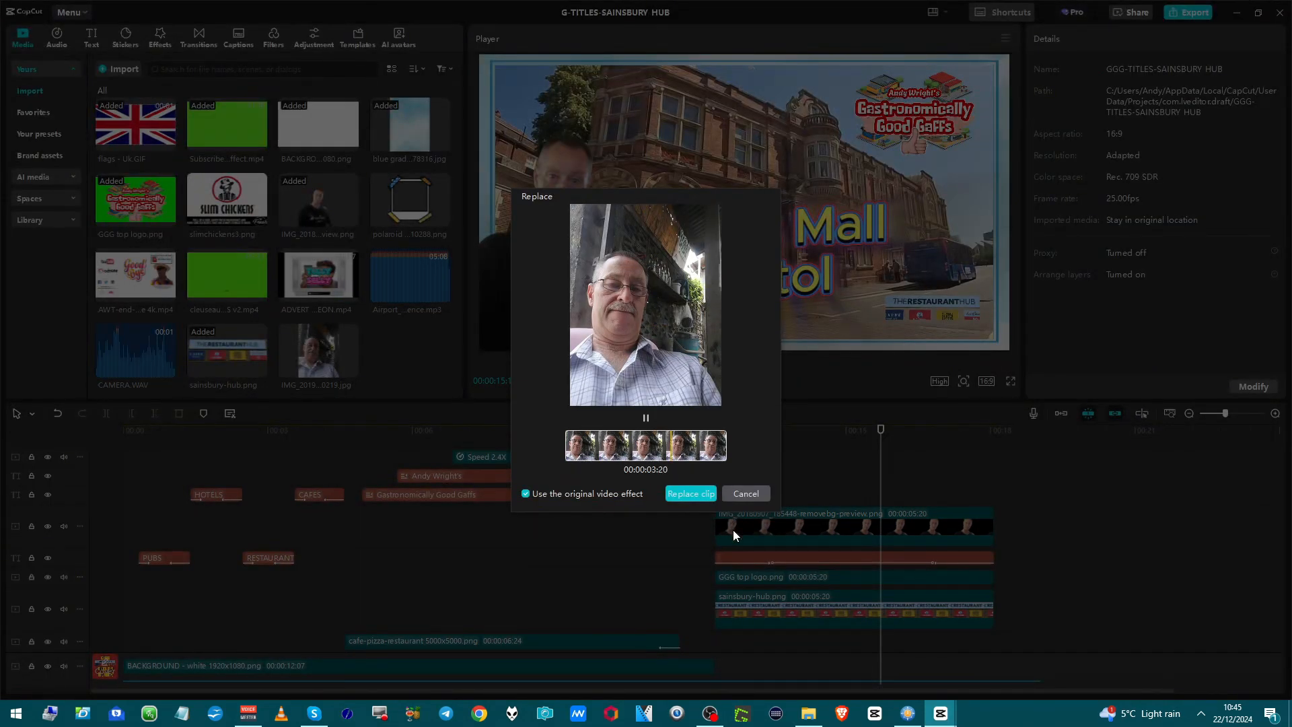
pyautogui.click(676, 500)
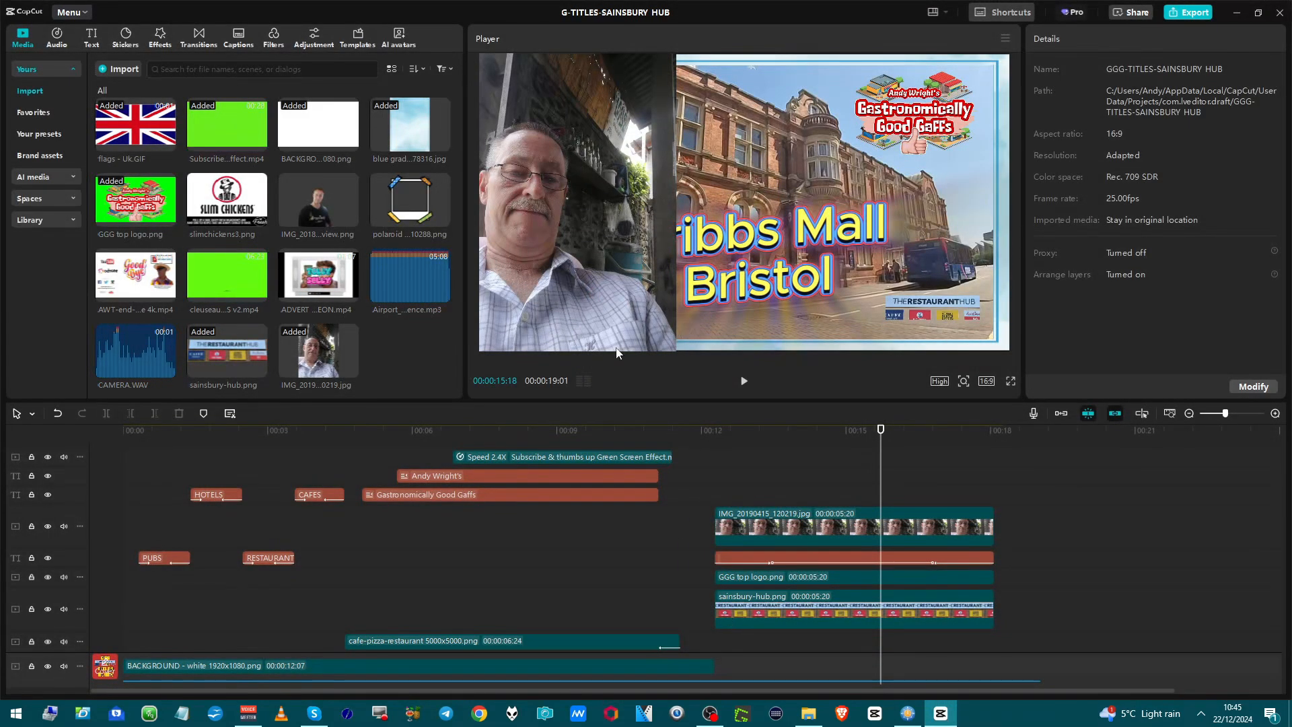
# Auto-remove the background of the new portrait clip, then shrink it slightly within the picture's lower-left corner.
pyautogui.click(739, 542)
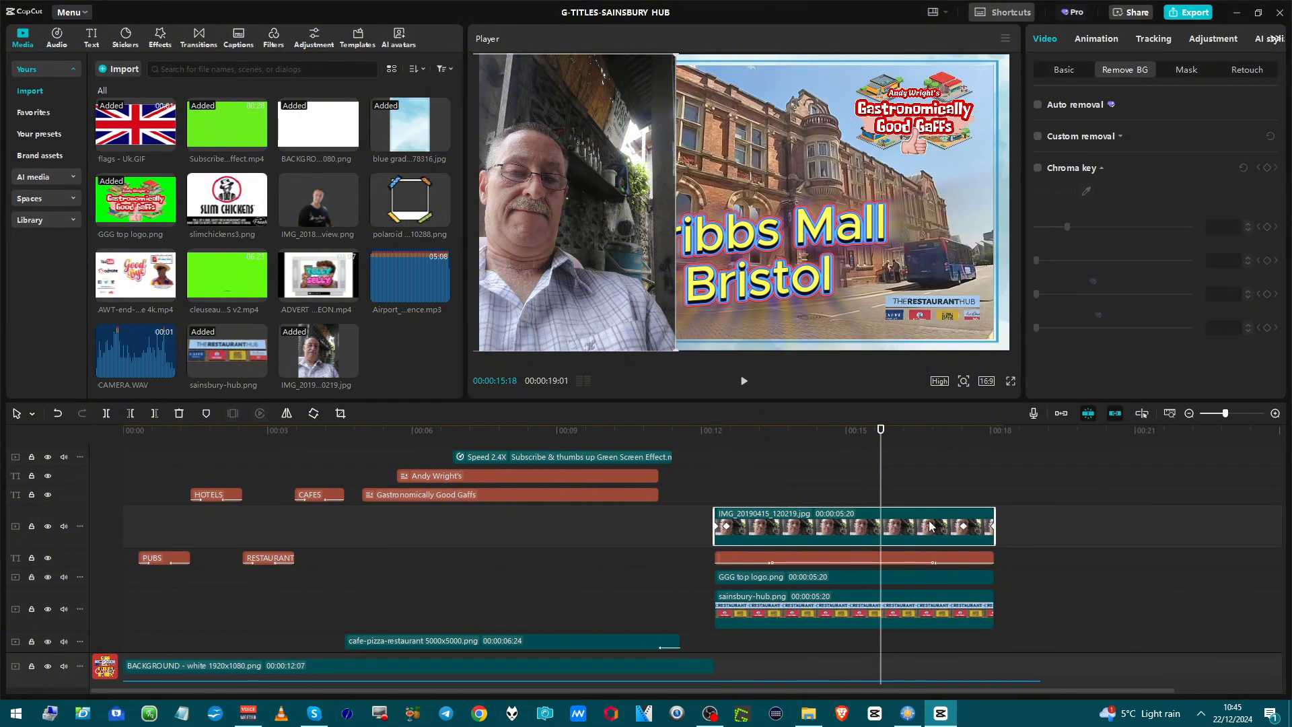
pyautogui.click(1034, 105)
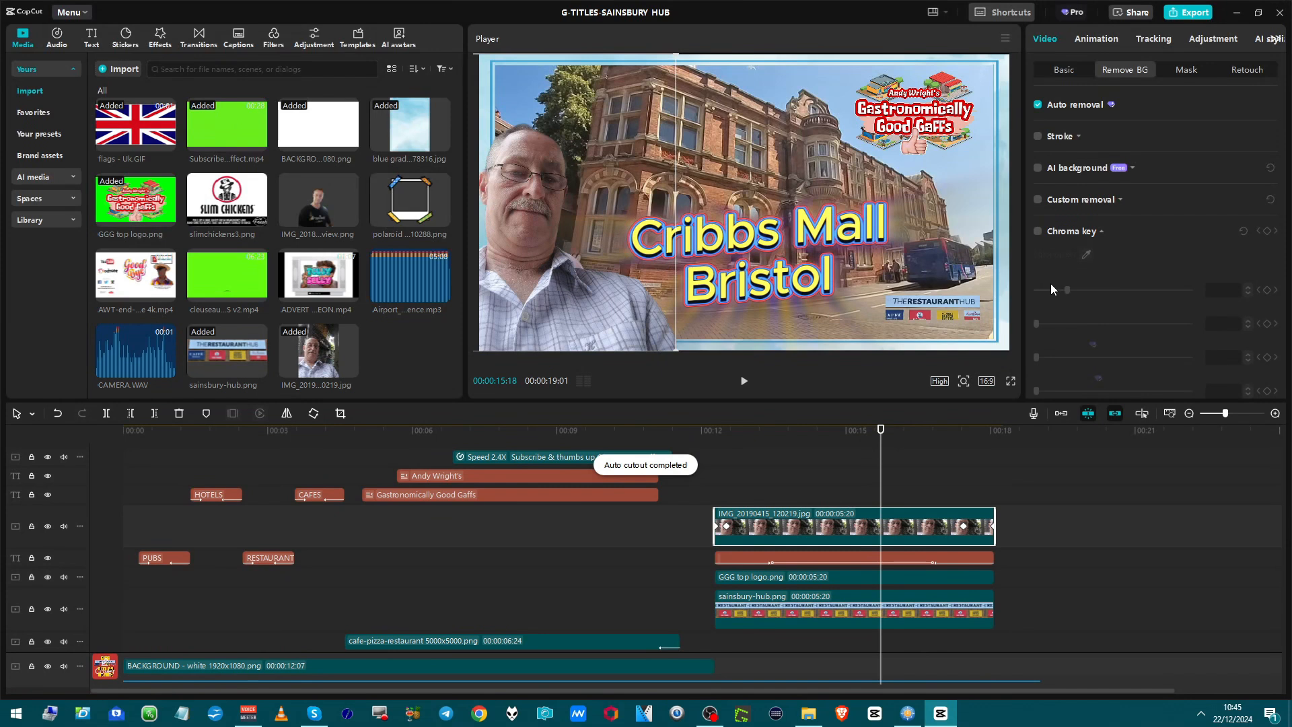
pyautogui.moveTo(568, 308); pyautogui.dragTo(578, 312)
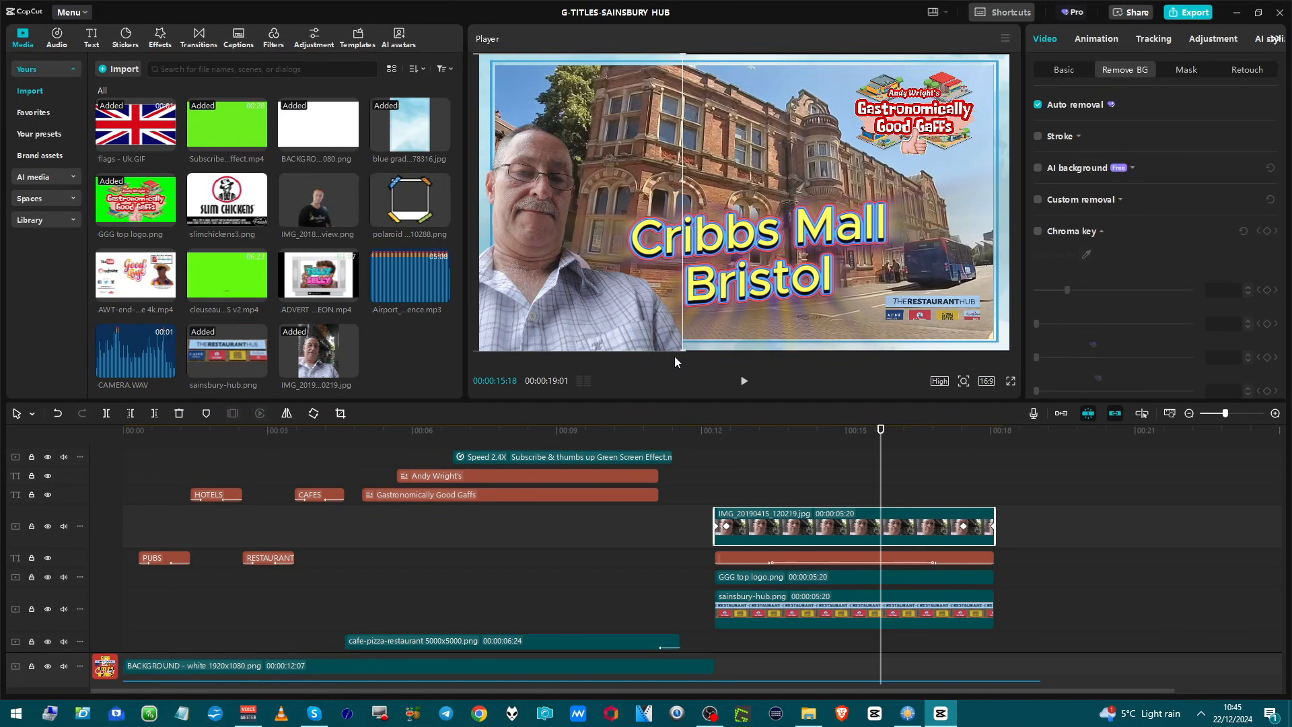
pyautogui.moveTo(682, 350); pyautogui.dragTo(630, 336)
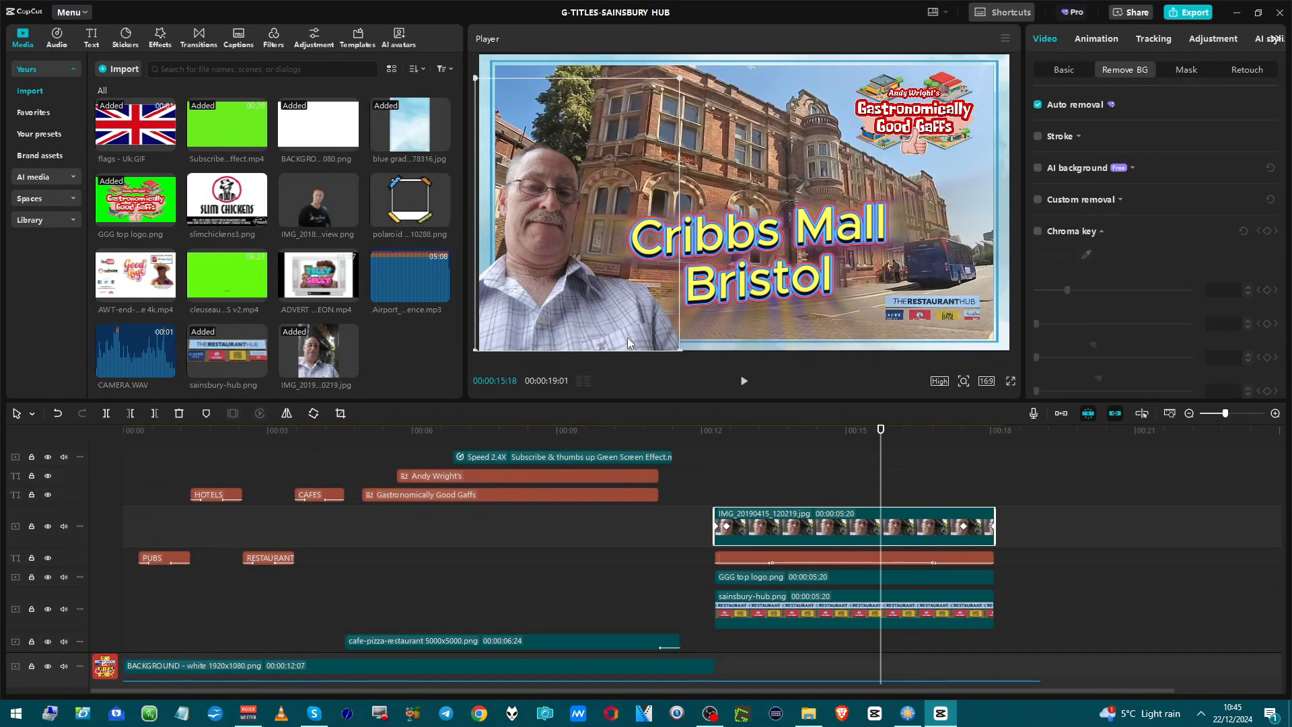
# Apply the white text effect with black shadow and turquoise glow to the Cribbs Mall Bristol title.
pyautogui.click(797, 559)
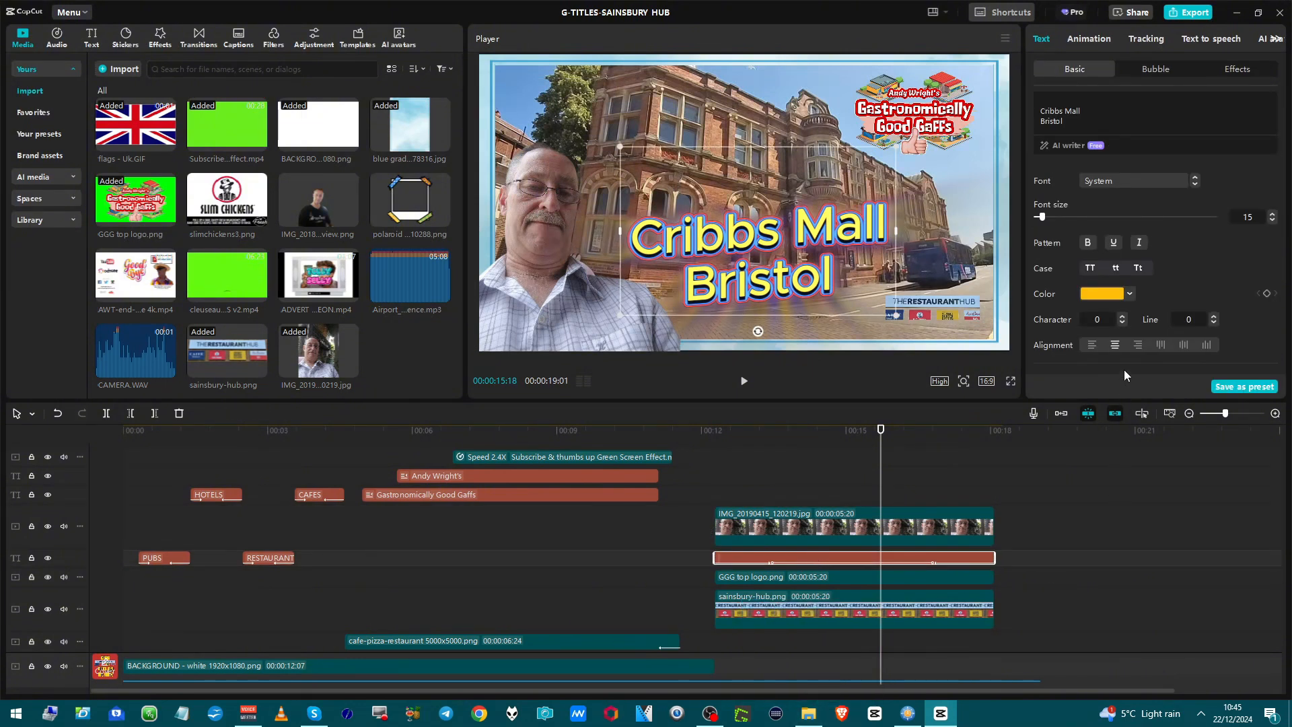
pyautogui.click(1237, 68)
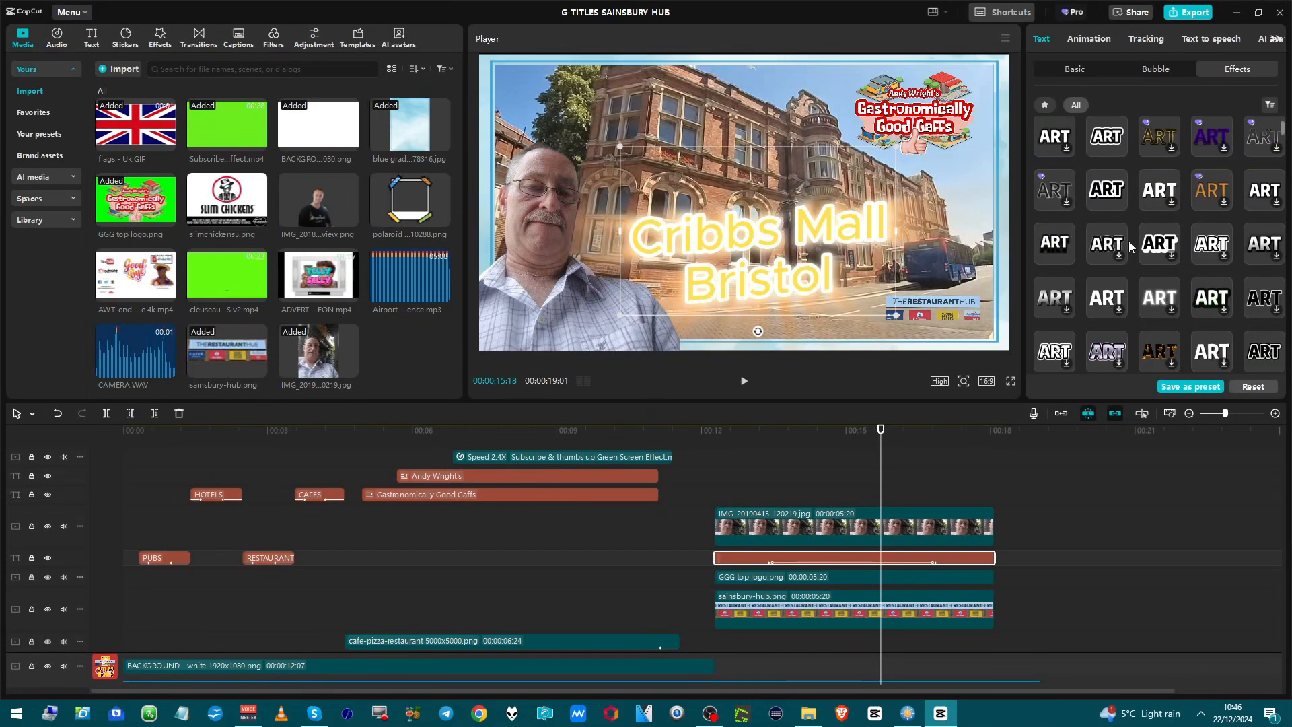
pyautogui.scroll(-3, 1133, 236)
pyautogui.scroll(-3, 1119, 333)
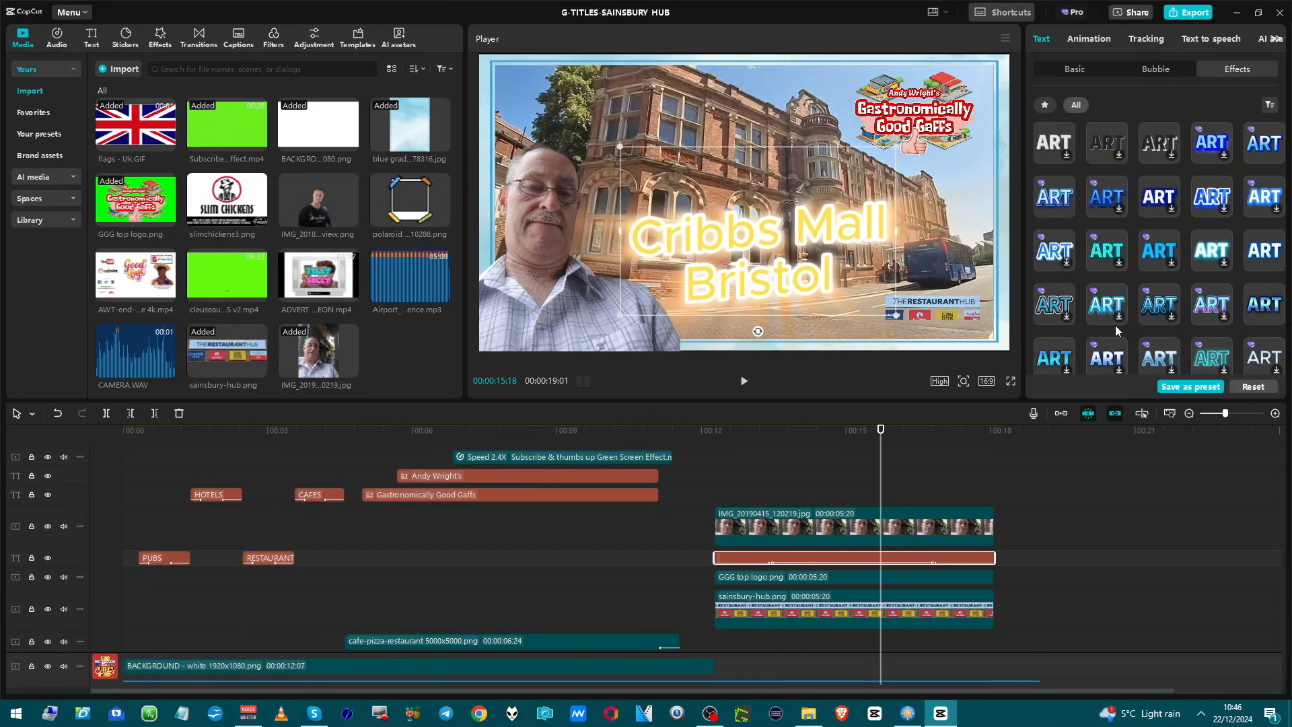
pyautogui.scroll(-3, 1116, 325)
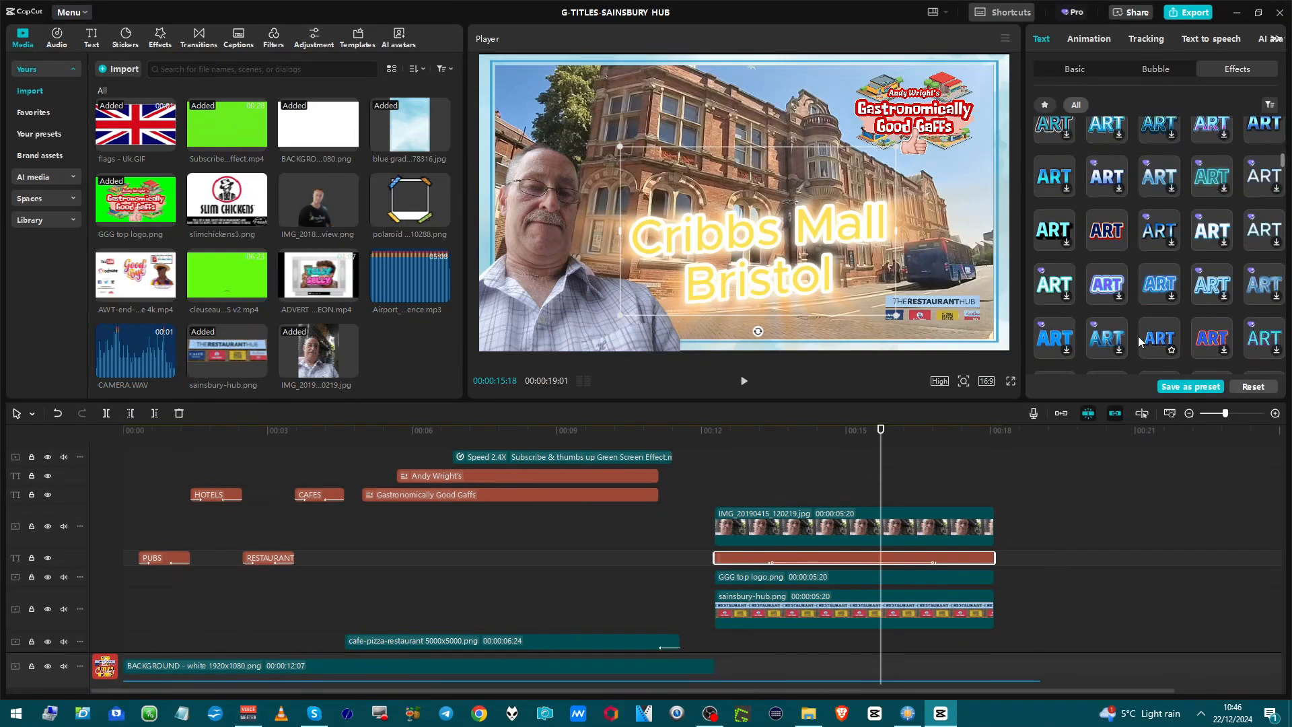
pyautogui.click(1062, 235)
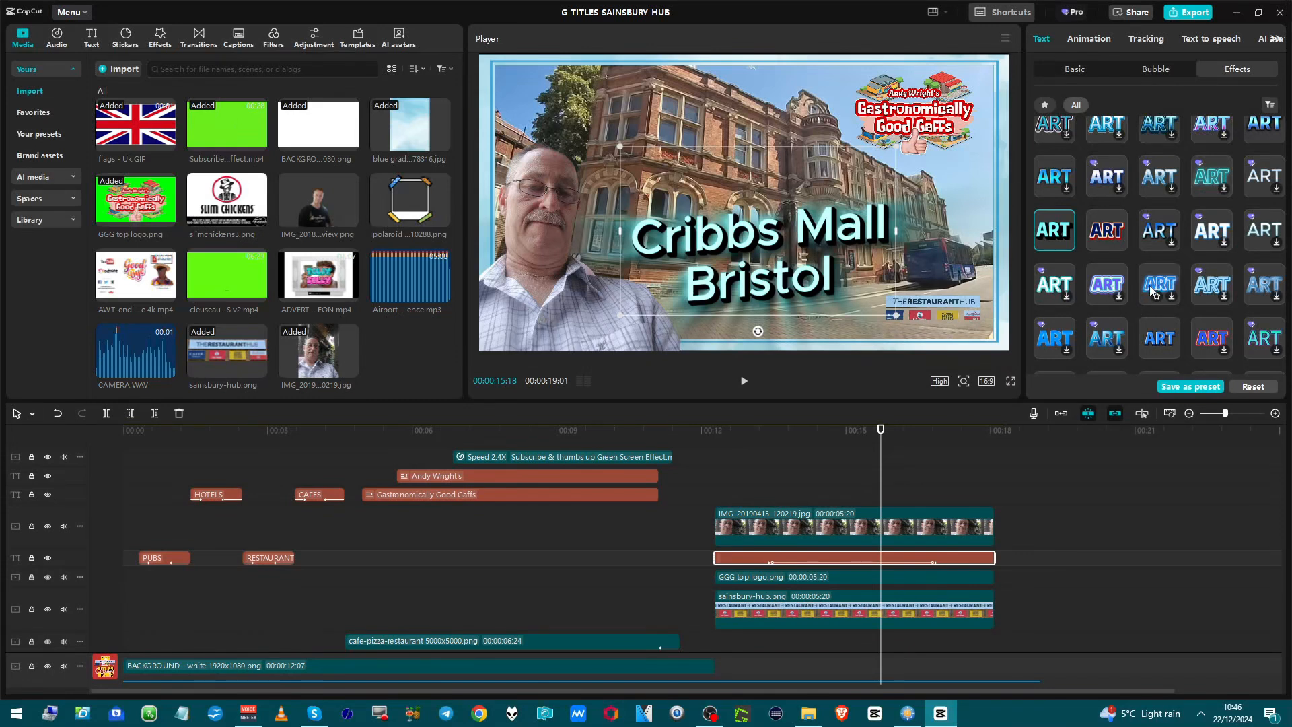
# Apply the white text effect with blue glow to the title and change its text to Chippenham Wiltshire on two lines.
pyautogui.click(1155, 231)
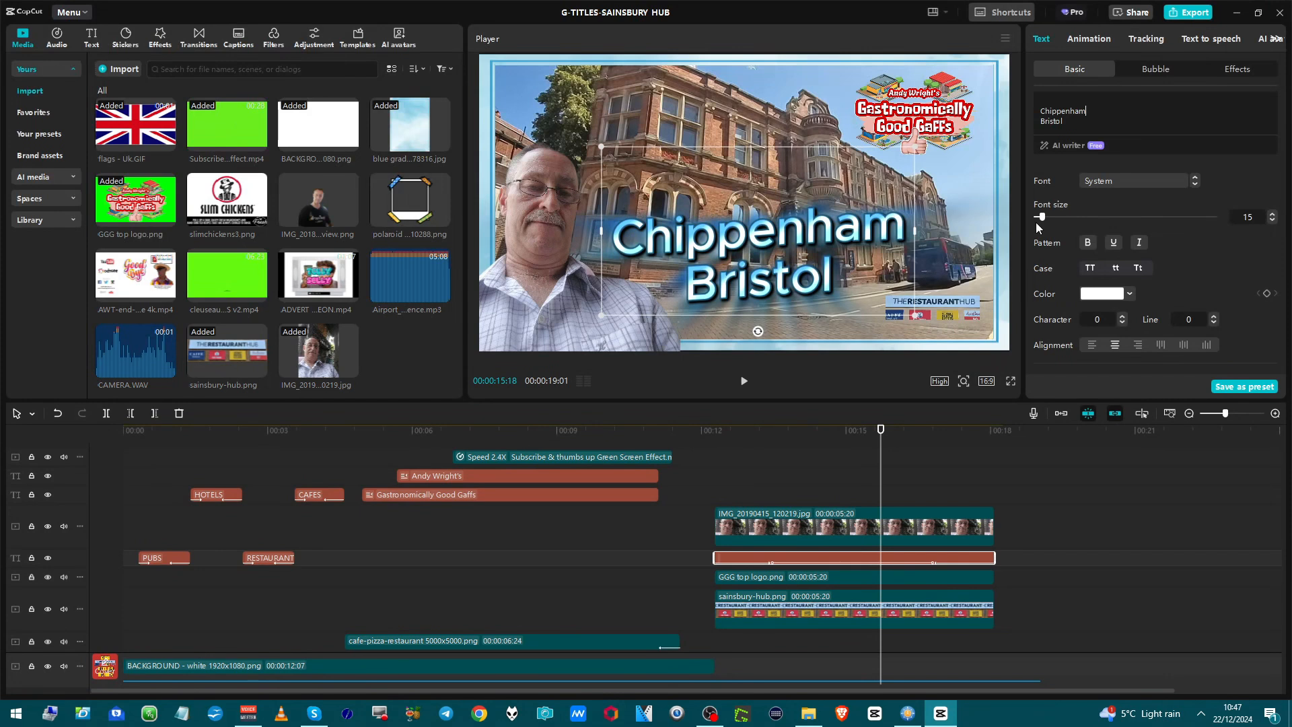
pyautogui.hotkey('shift', 'Home')
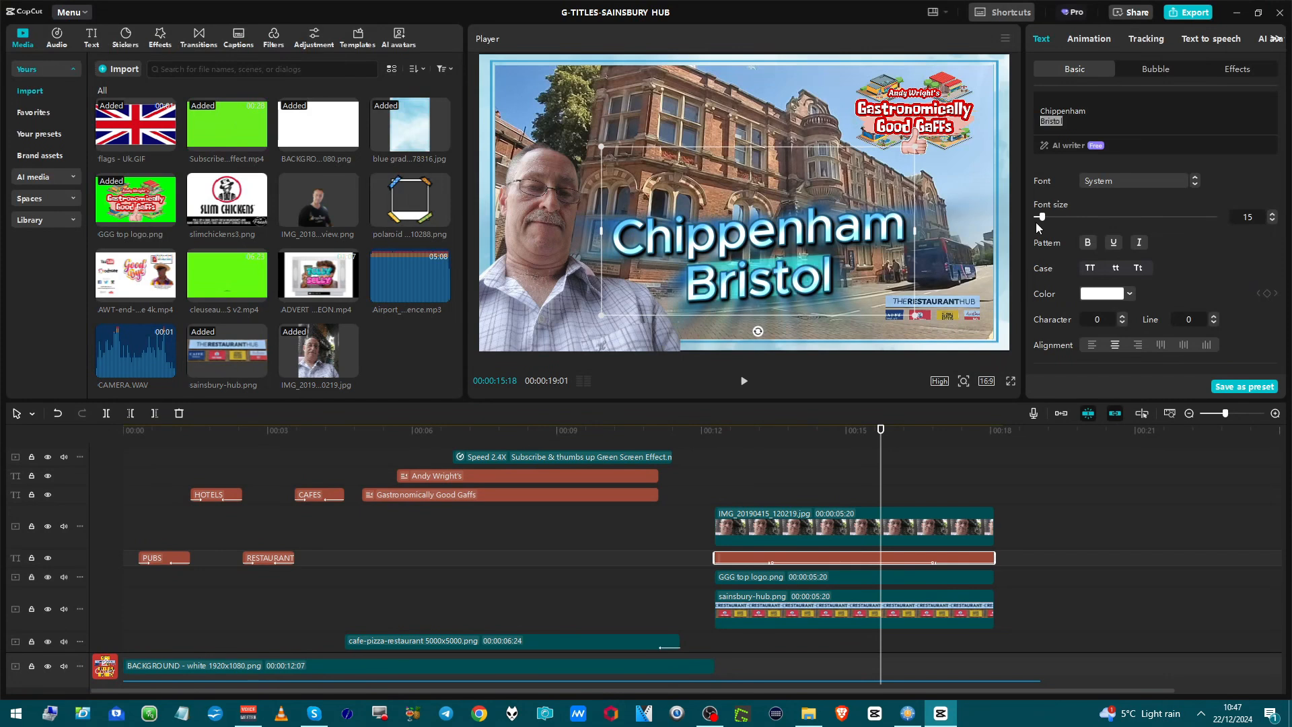
pyautogui.write('Wiltshr')
pyautogui.press('BackSpace')
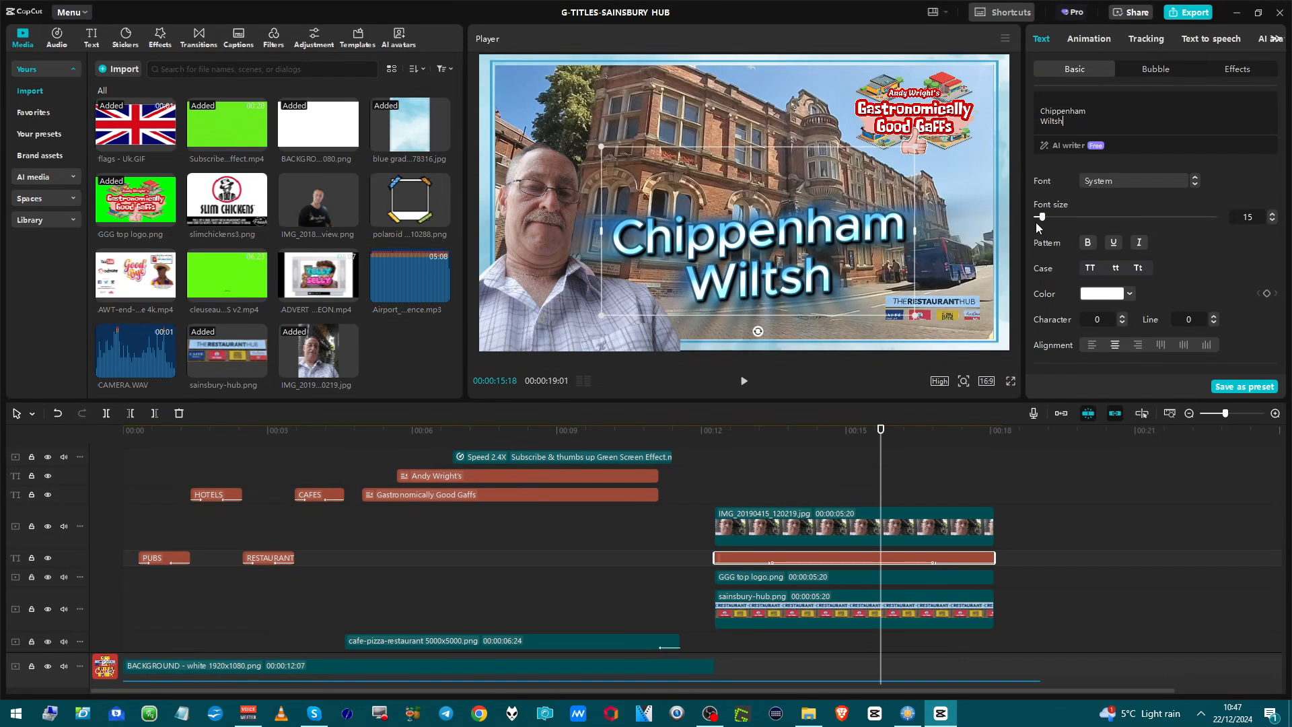
pyautogui.write('ire')
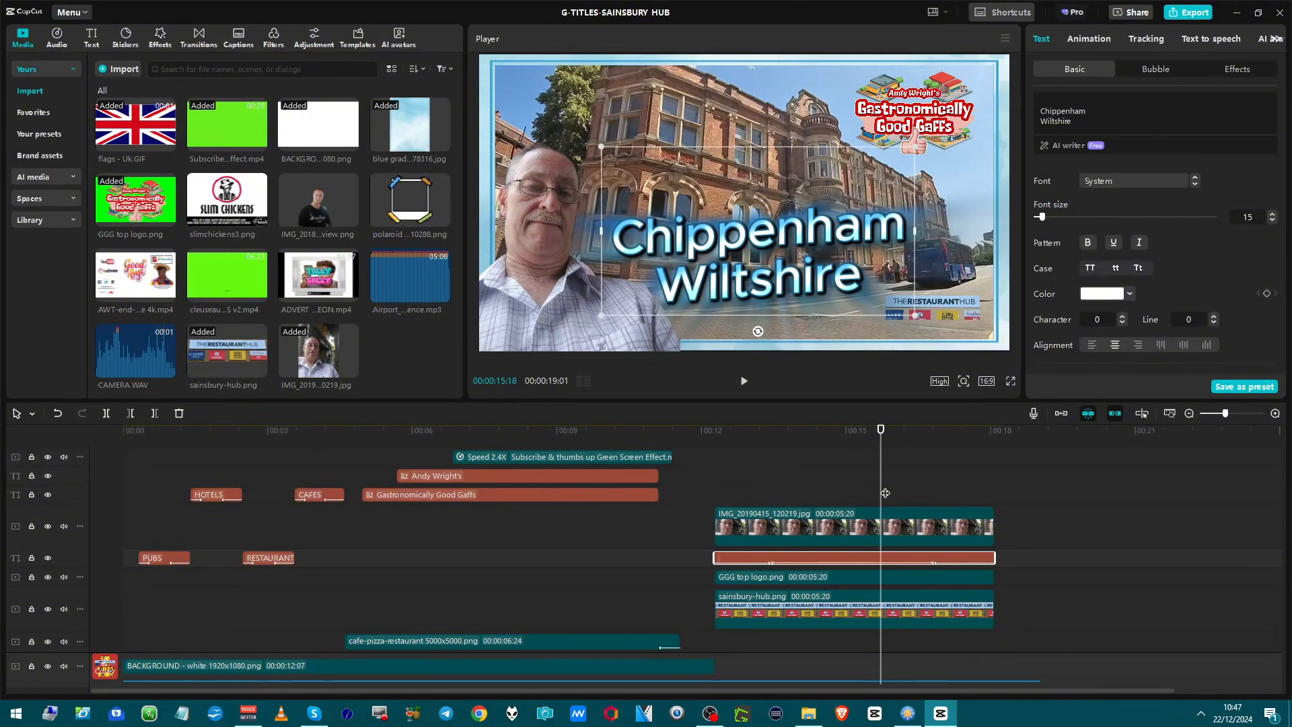
# Locate and select the WETHERSPOON POOLE.png background picture among the lower timeline tracks.
pyautogui.scroll(-2, 885, 493)
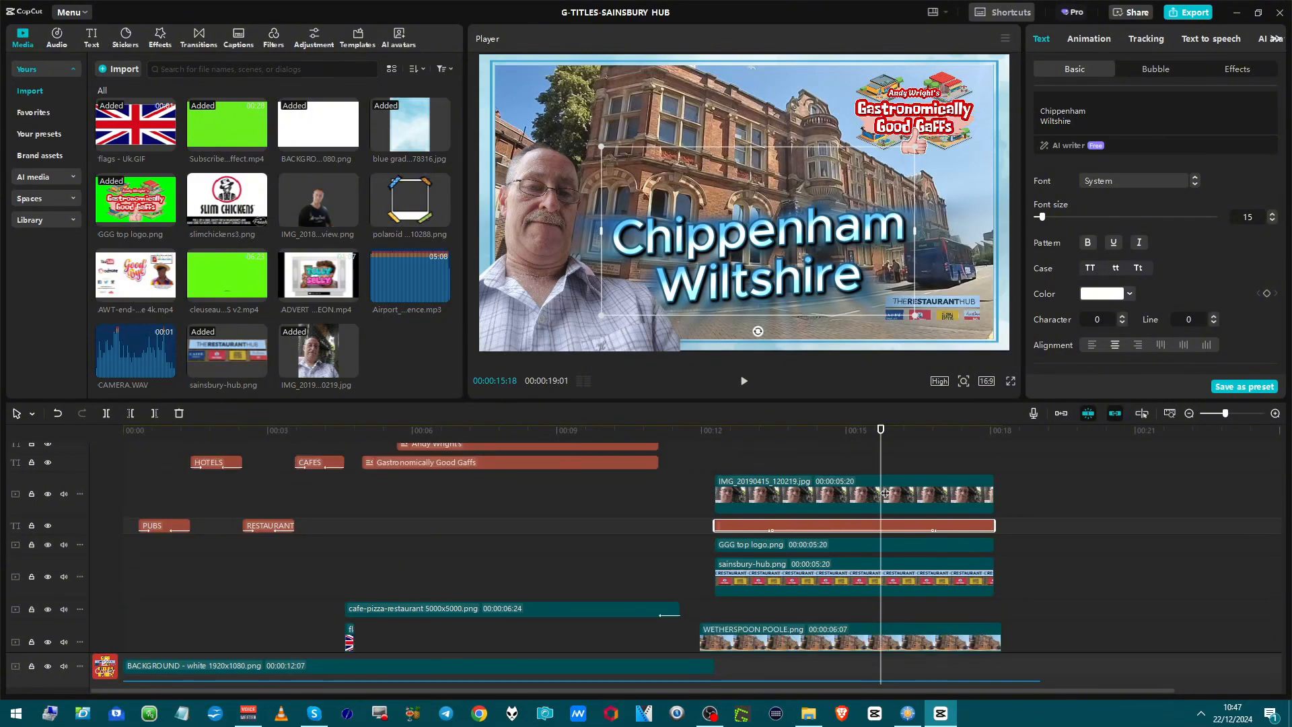
pyautogui.scroll(-3, 885, 495)
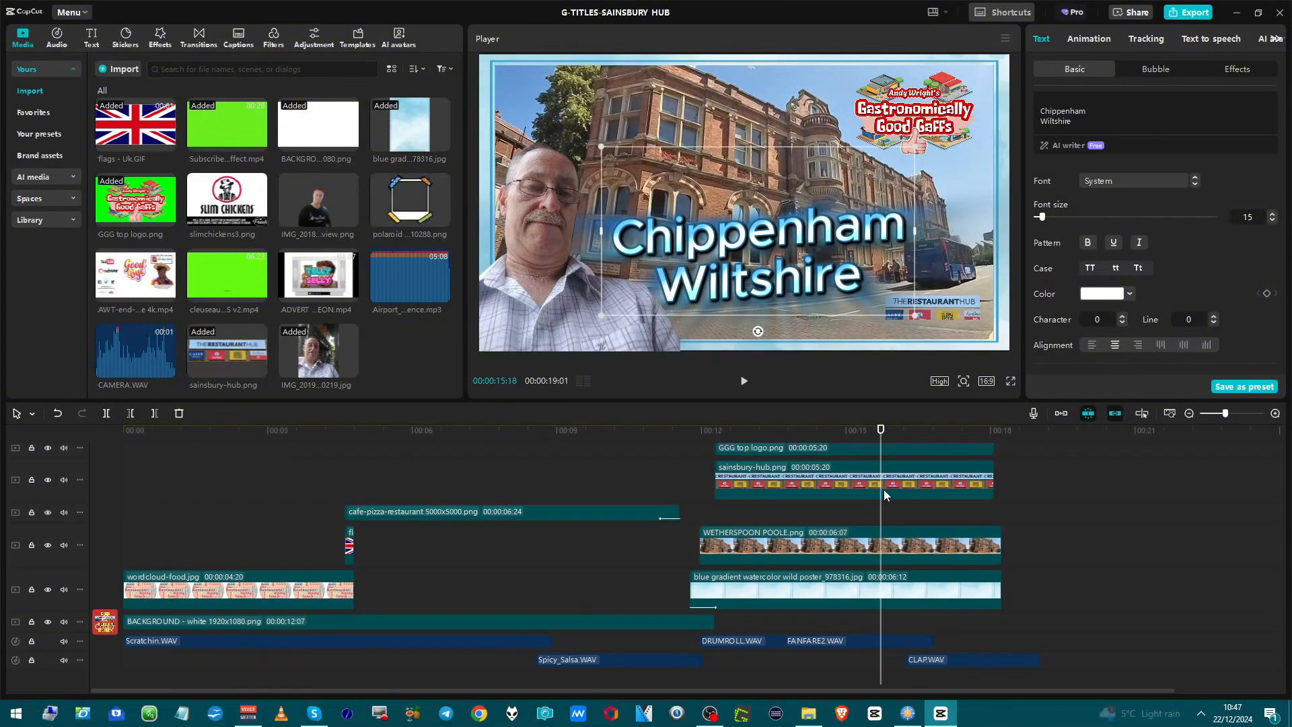
pyautogui.rightClick(884, 496)
pyautogui.click(850, 515)
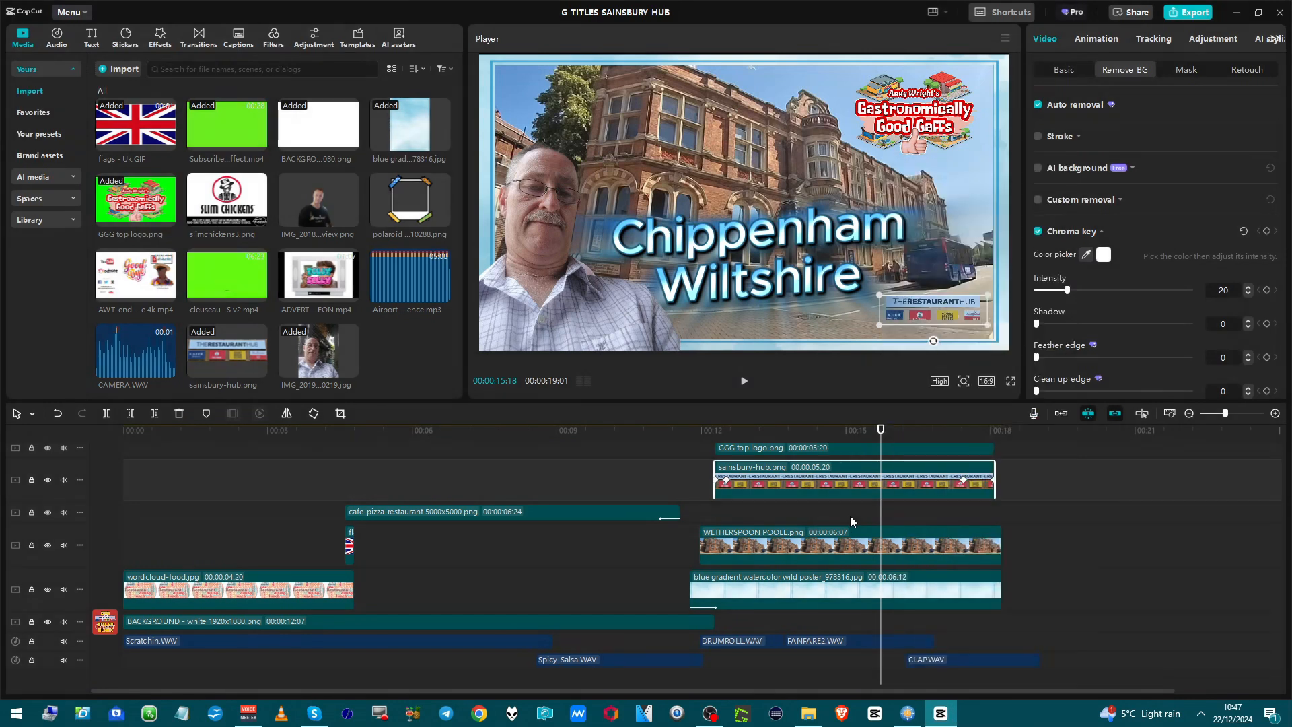
pyautogui.scroll(-1, 850, 516)
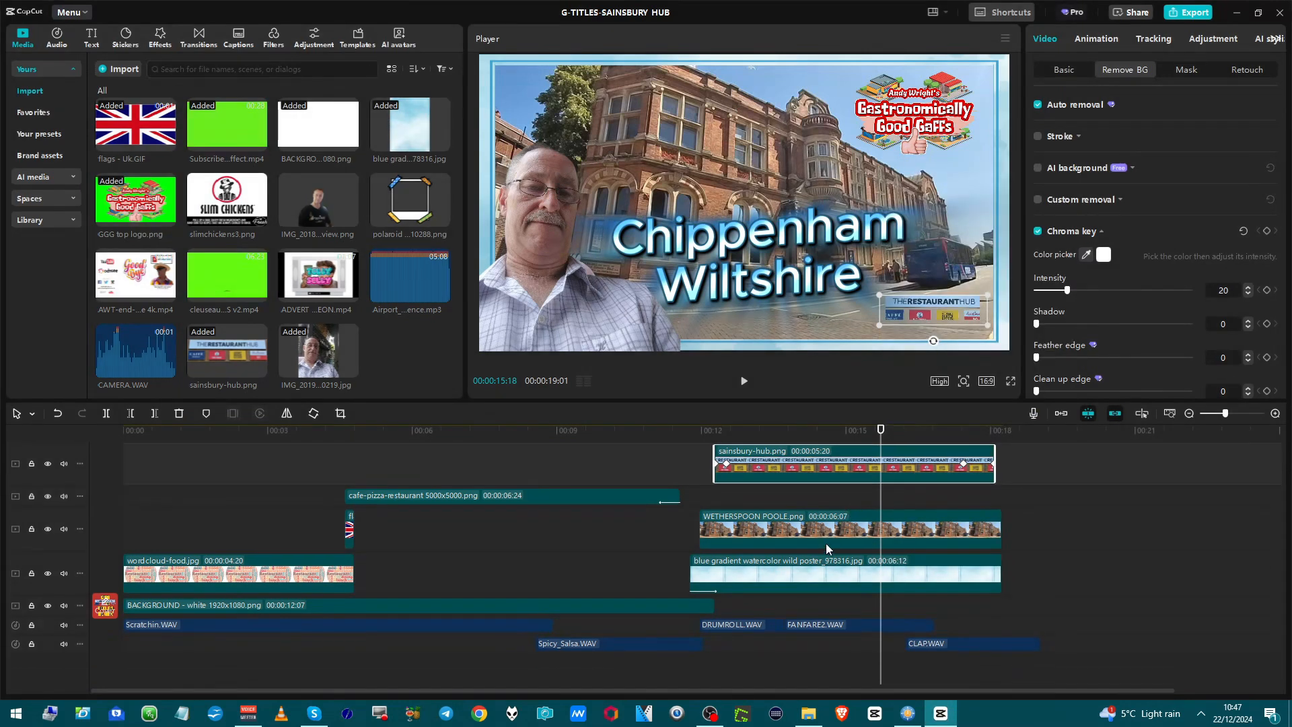
pyautogui.click(824, 529)
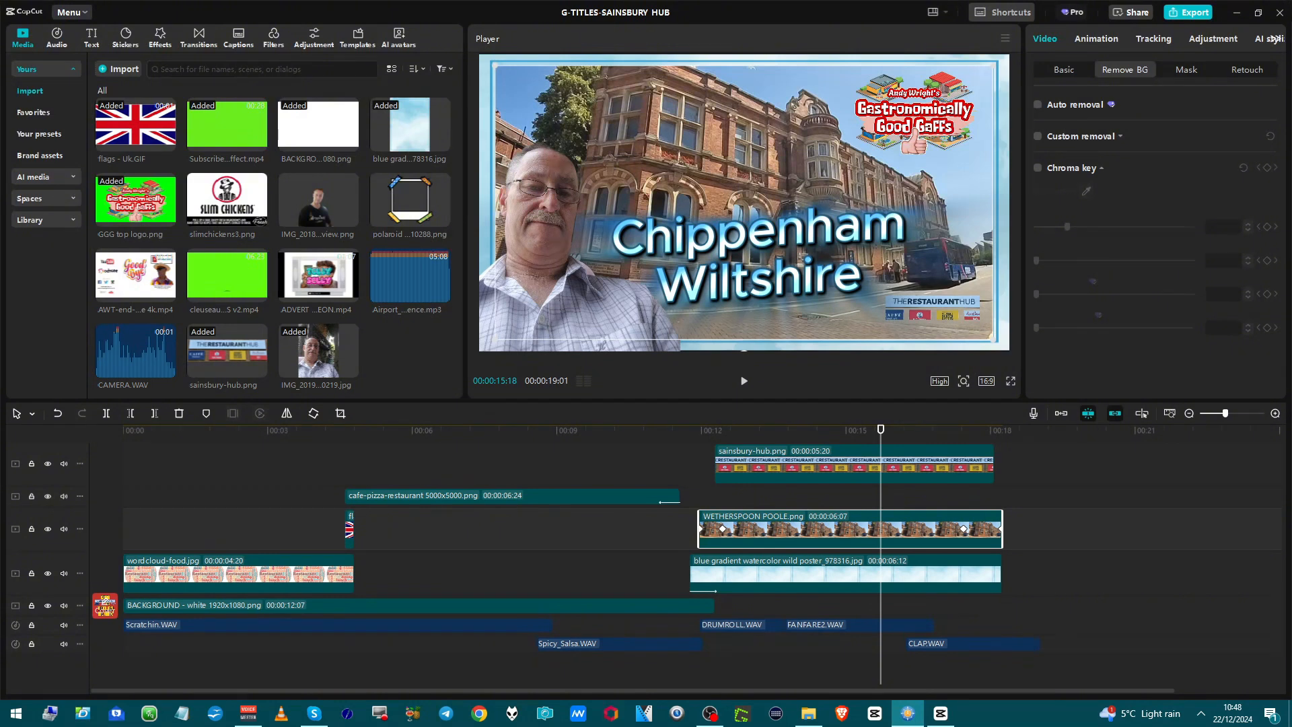
# Play back the closing title section from 00:00:11:14 and look at the player's still-frame export option.
pyautogui.click(680, 454)
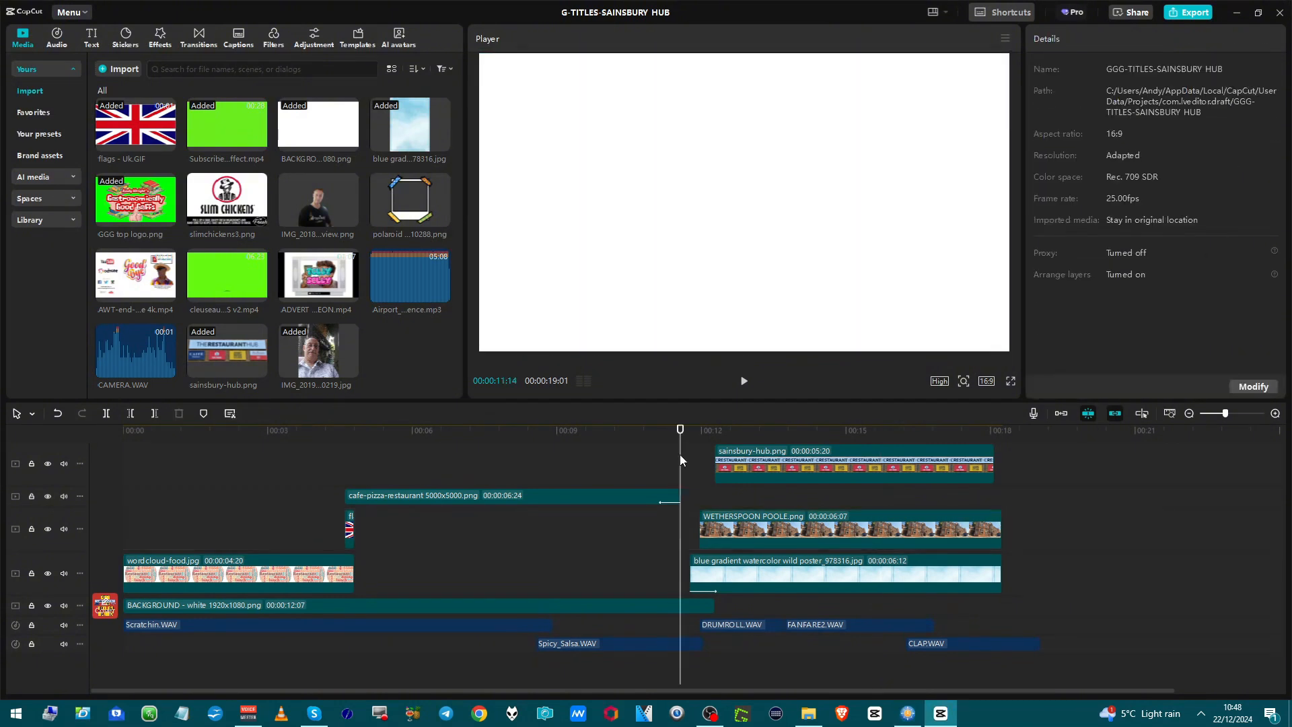
pyautogui.press('space')
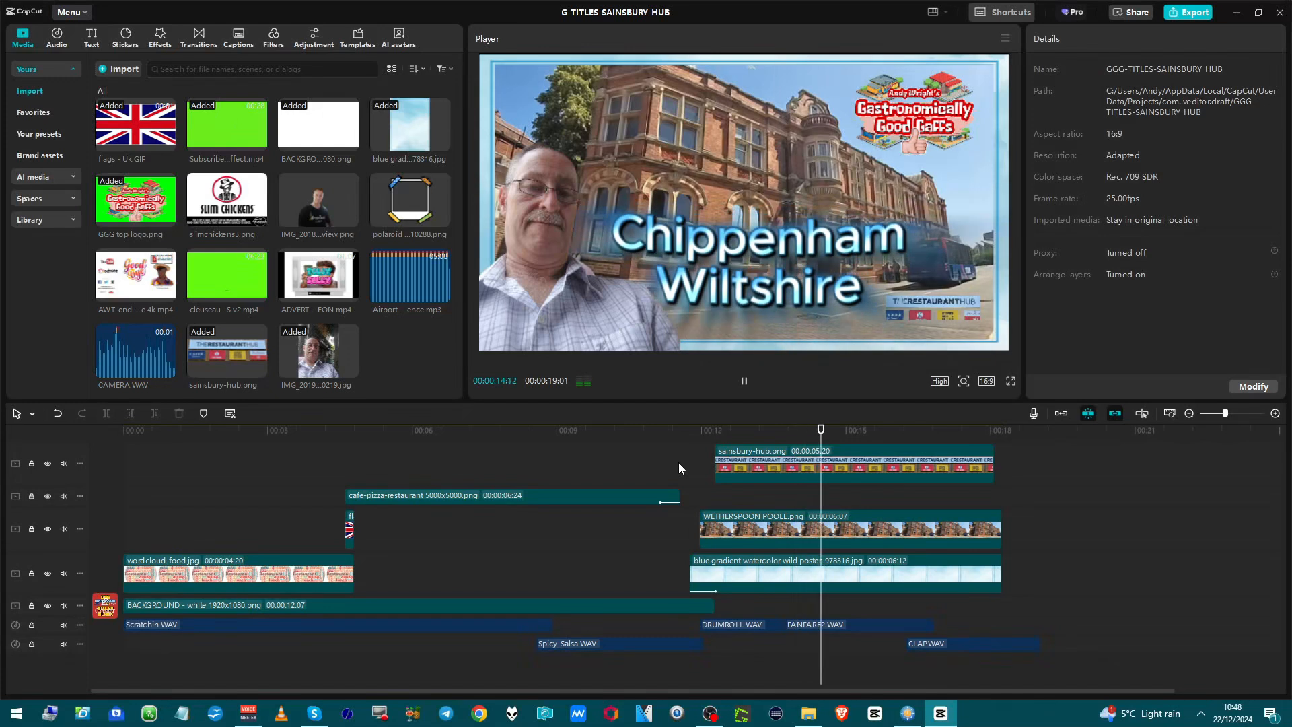
pyautogui.press('space')
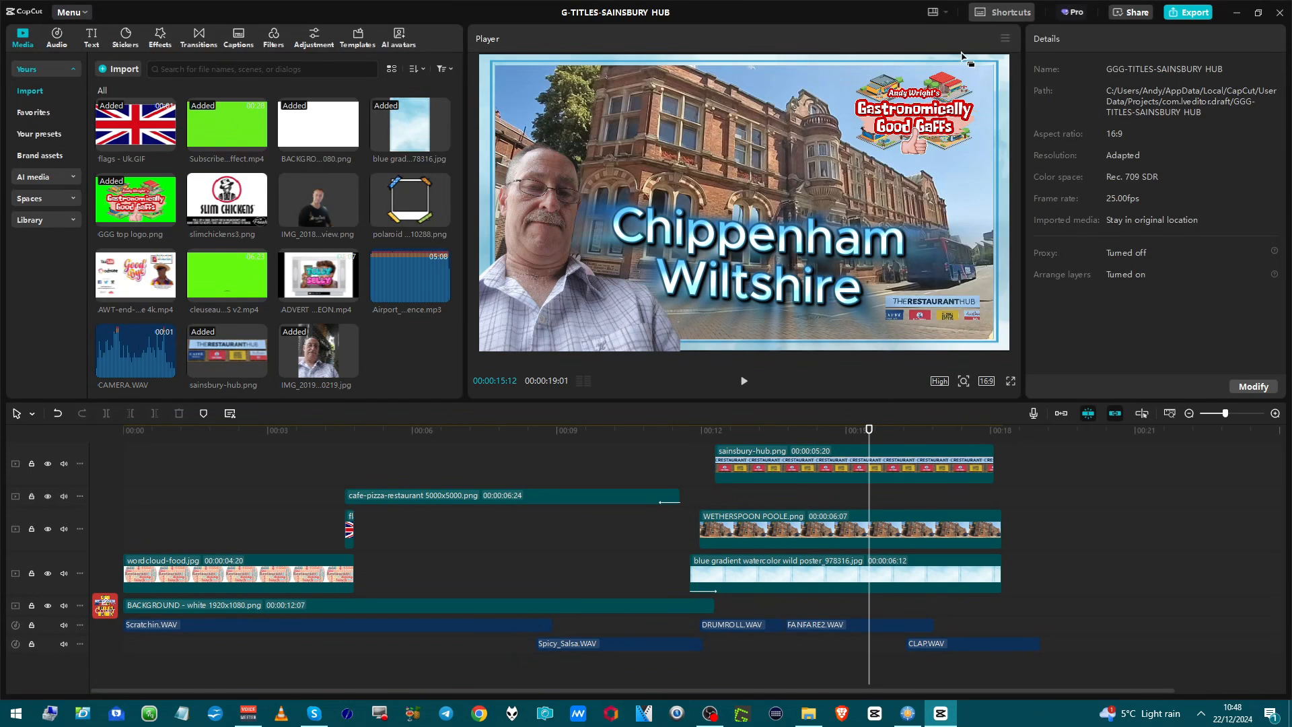
pyautogui.click(1010, 39)
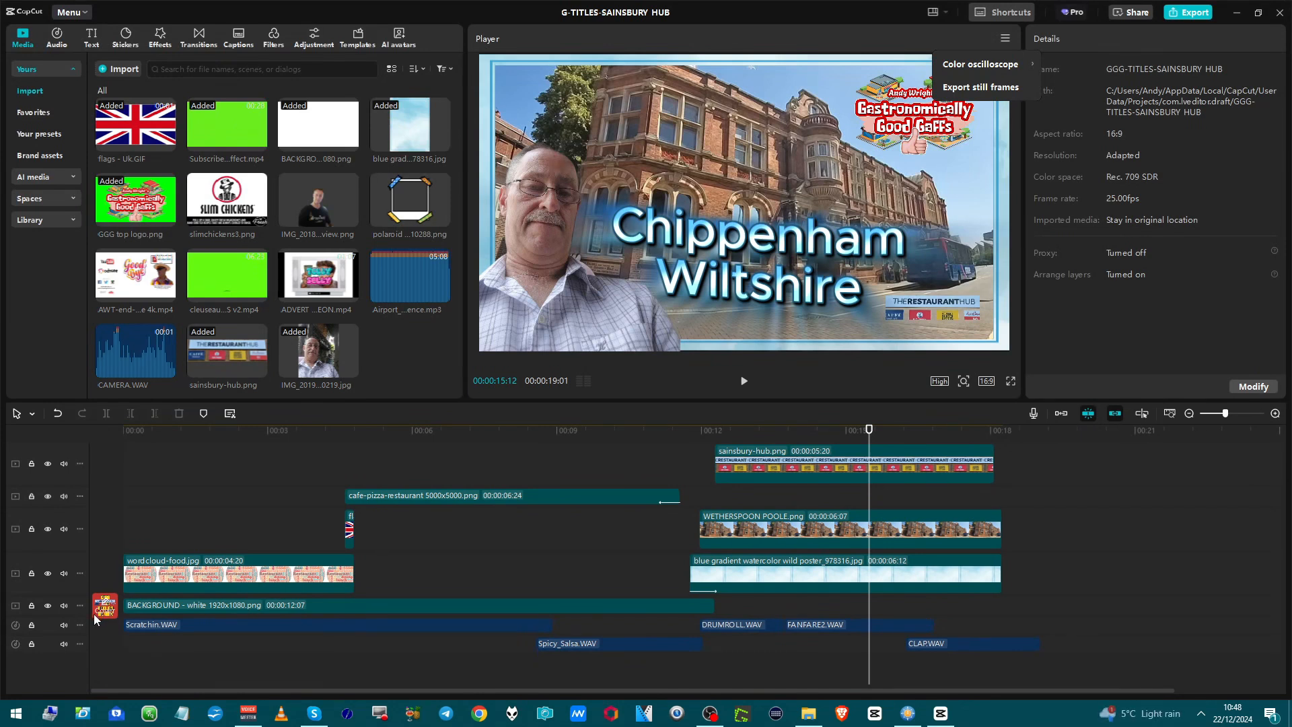
pyautogui.click(1060, 524)
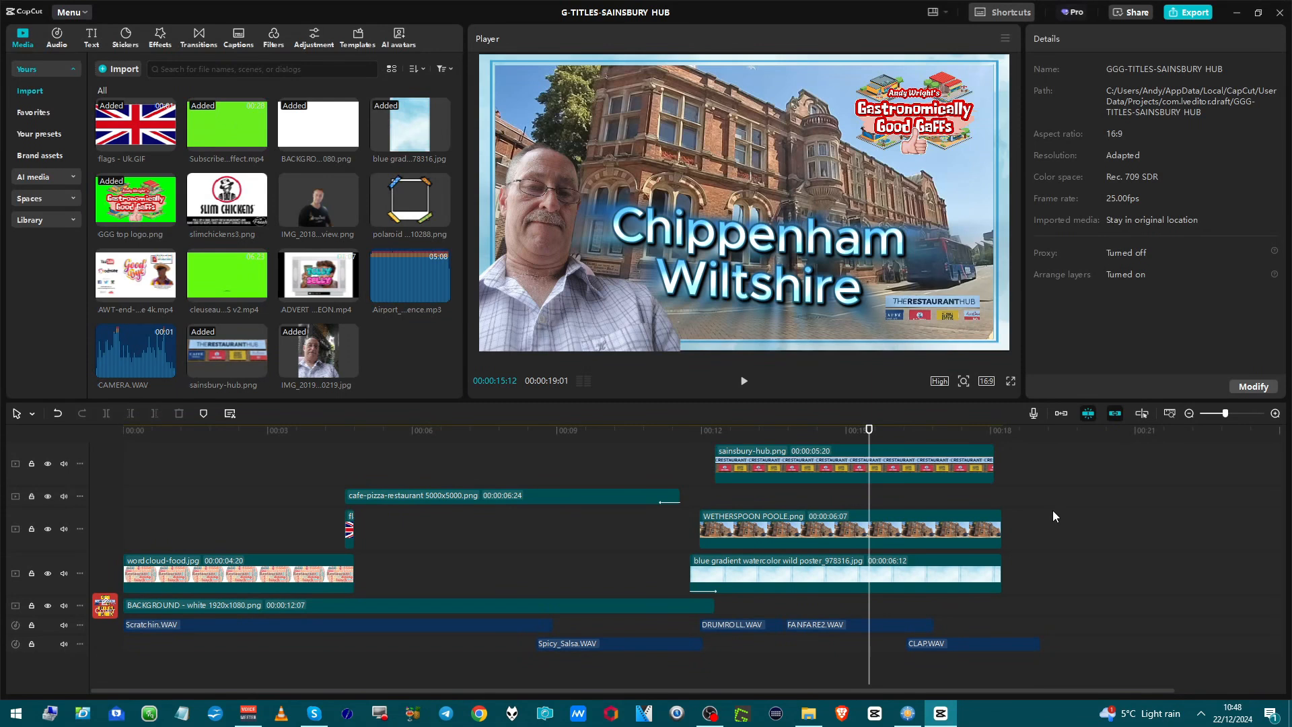
# Combine all timeline clips into one compound clip and increase its track height.
pyautogui.hotkey('ctrl', 'a')
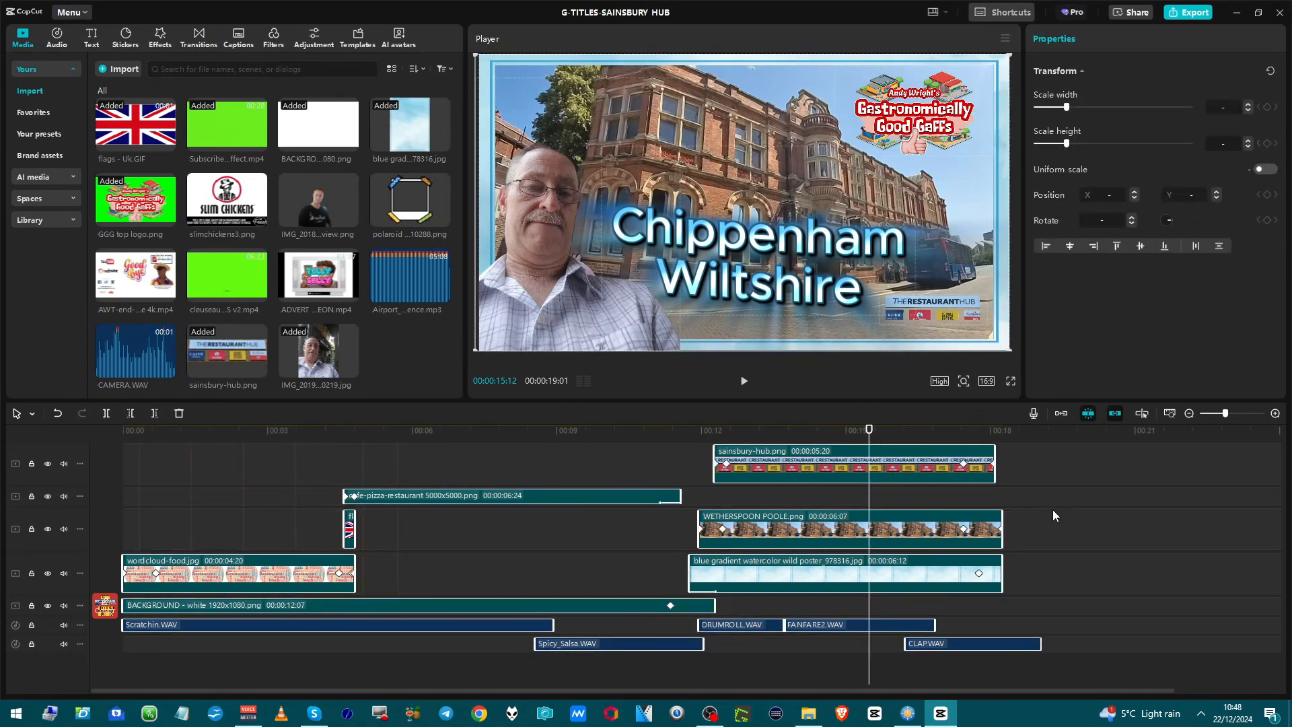
pyautogui.rightClick(991, 535)
pyautogui.click(1009, 538)
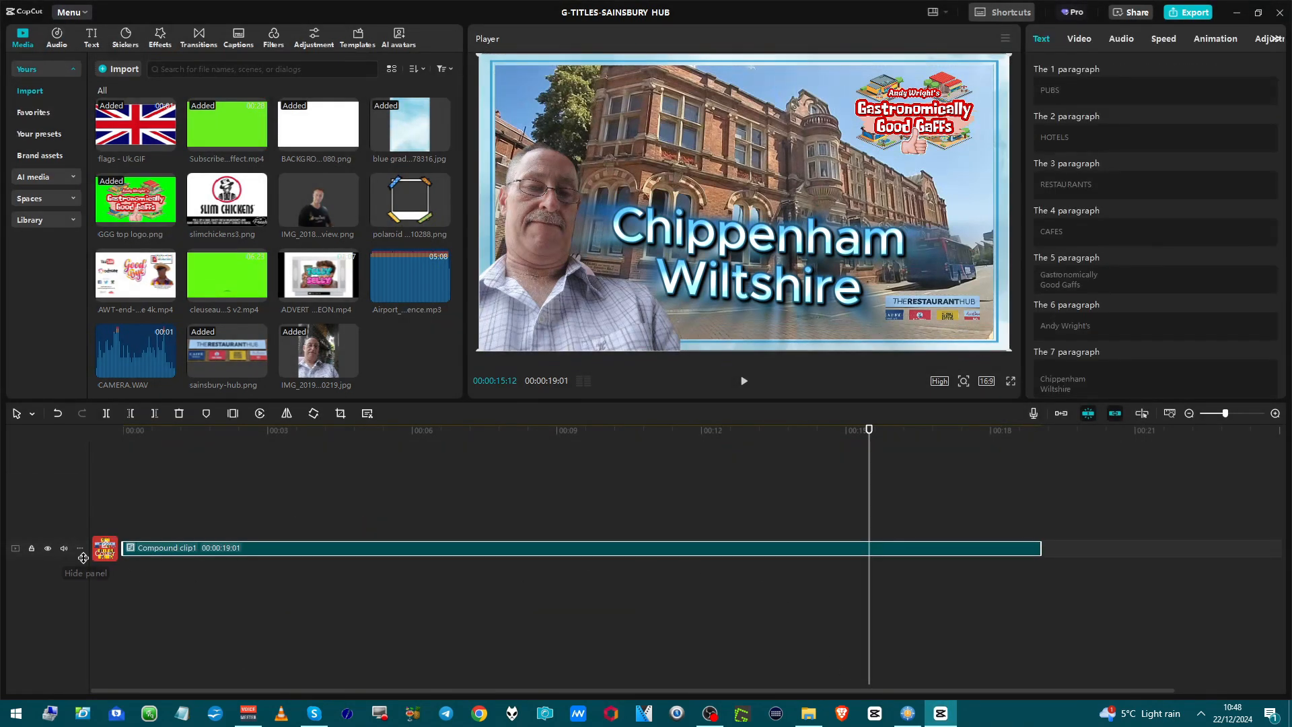
pyautogui.moveTo(81, 556); pyautogui.dragTo(74, 580)
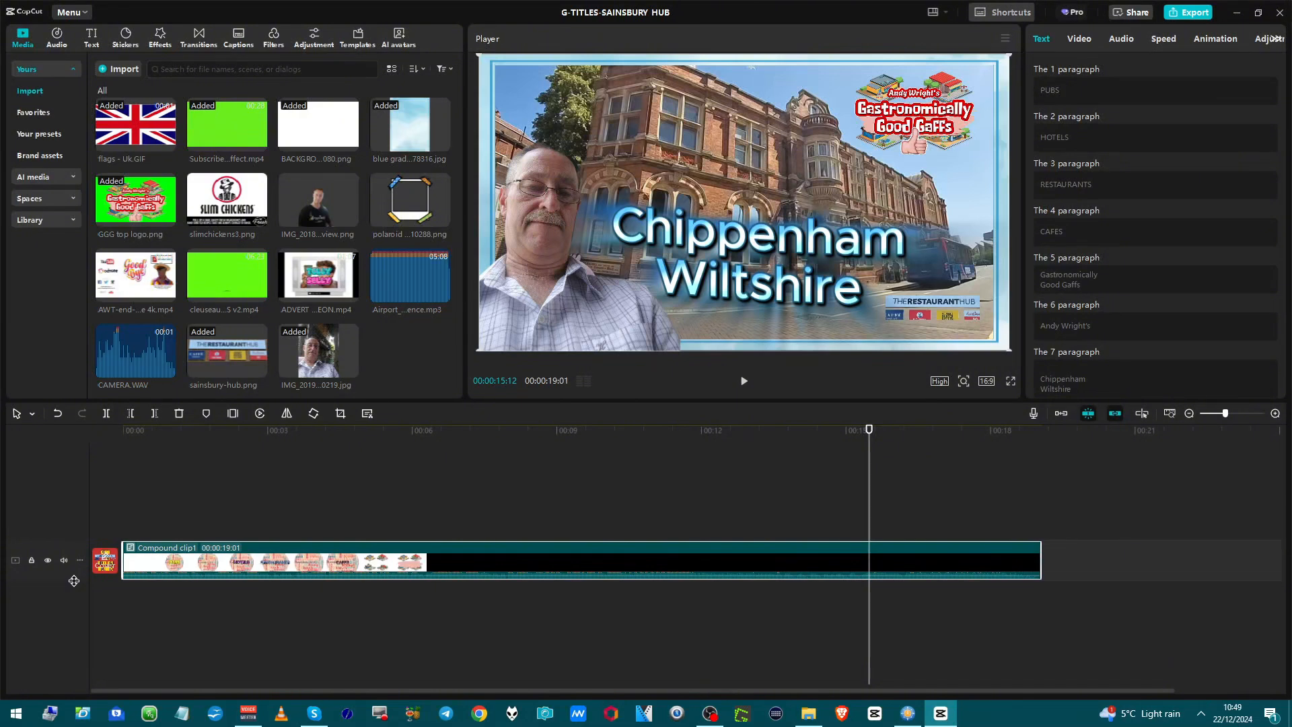
# Save the compound clip as a preset and preview it among the saved presets.
pyautogui.rightClick(413, 552)
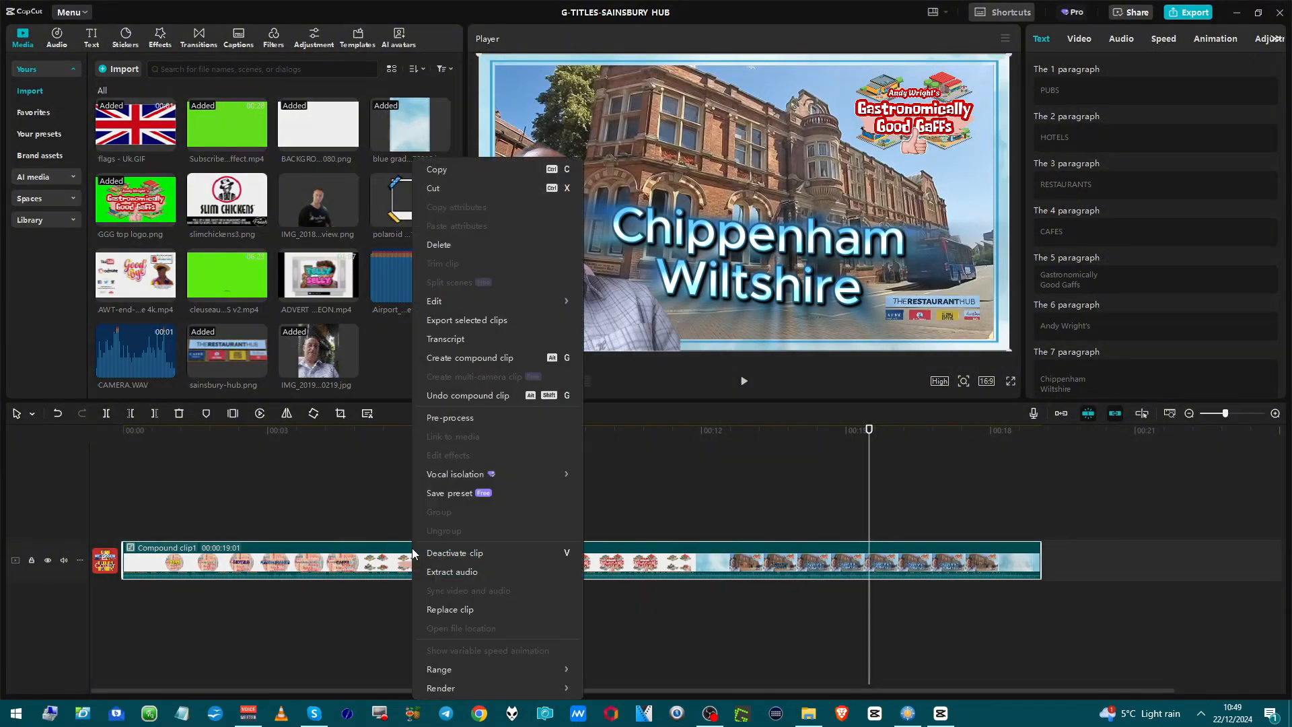
pyautogui.click(430, 486)
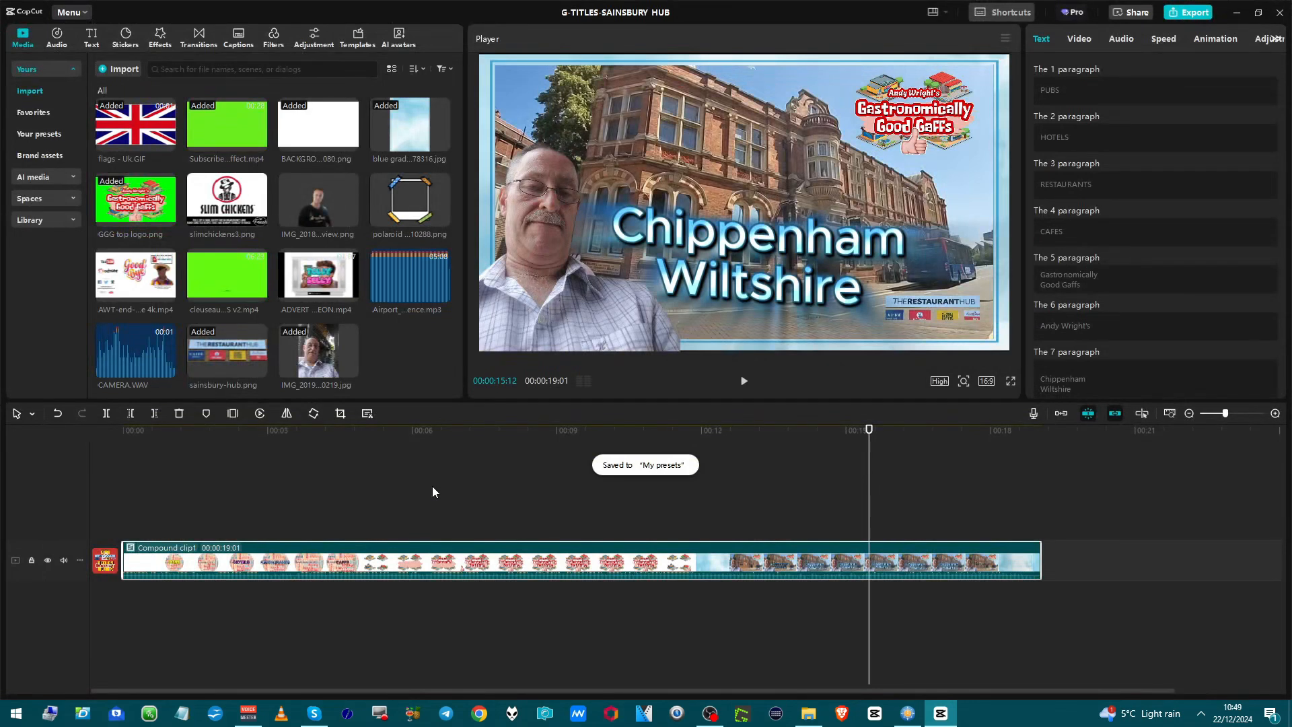
pyautogui.click(34, 135)
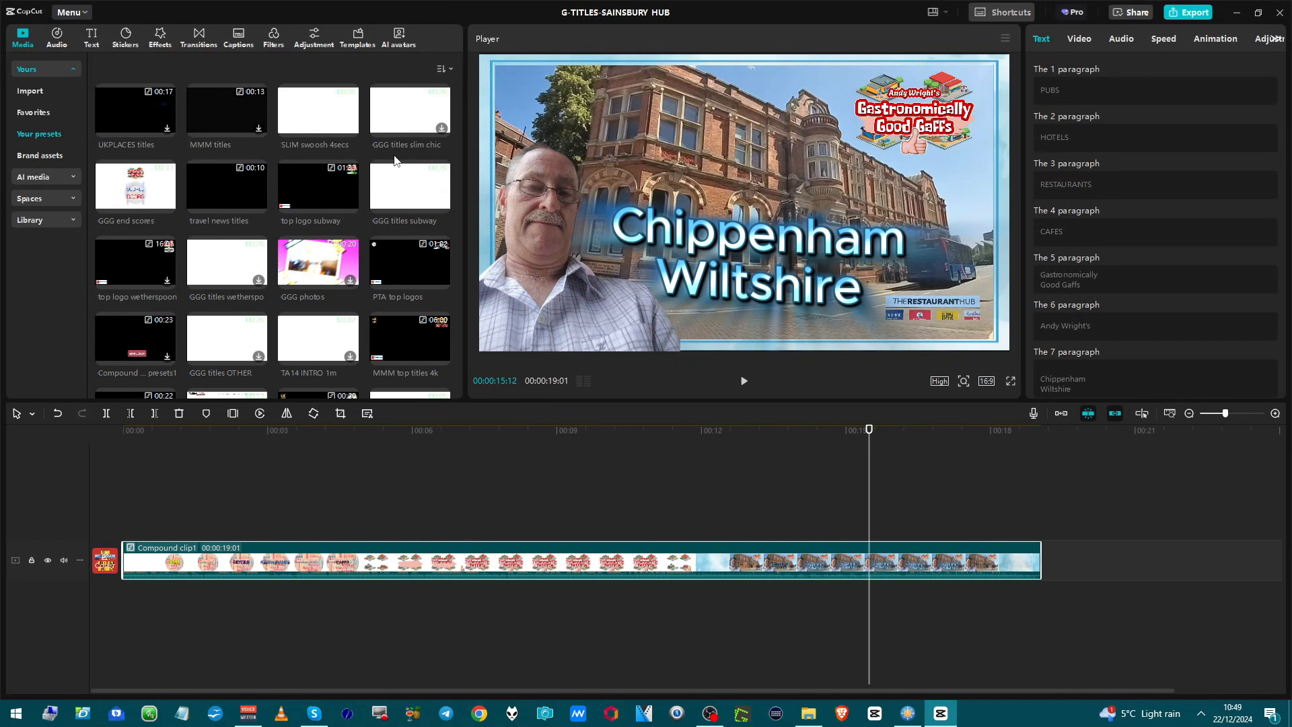
pyautogui.scroll(-3, 395, 161)
pyautogui.rightClick(394, 154)
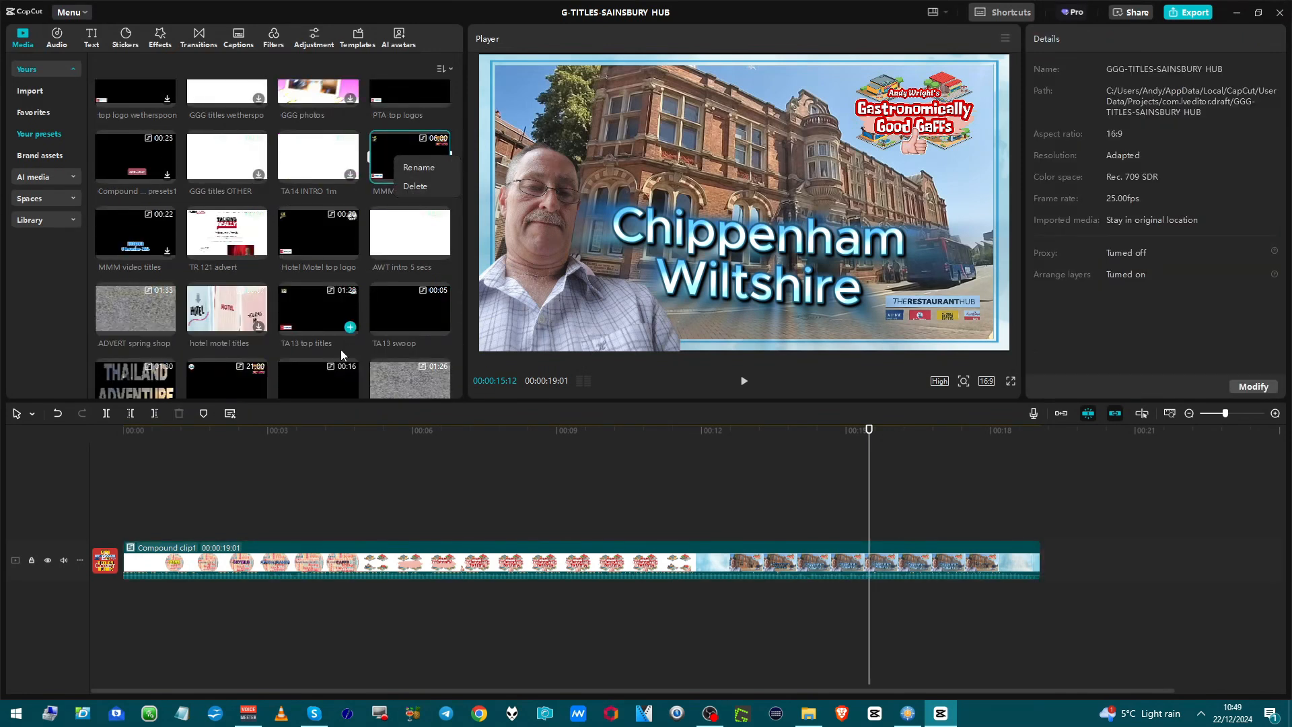
pyautogui.scroll(-2, 325, 370)
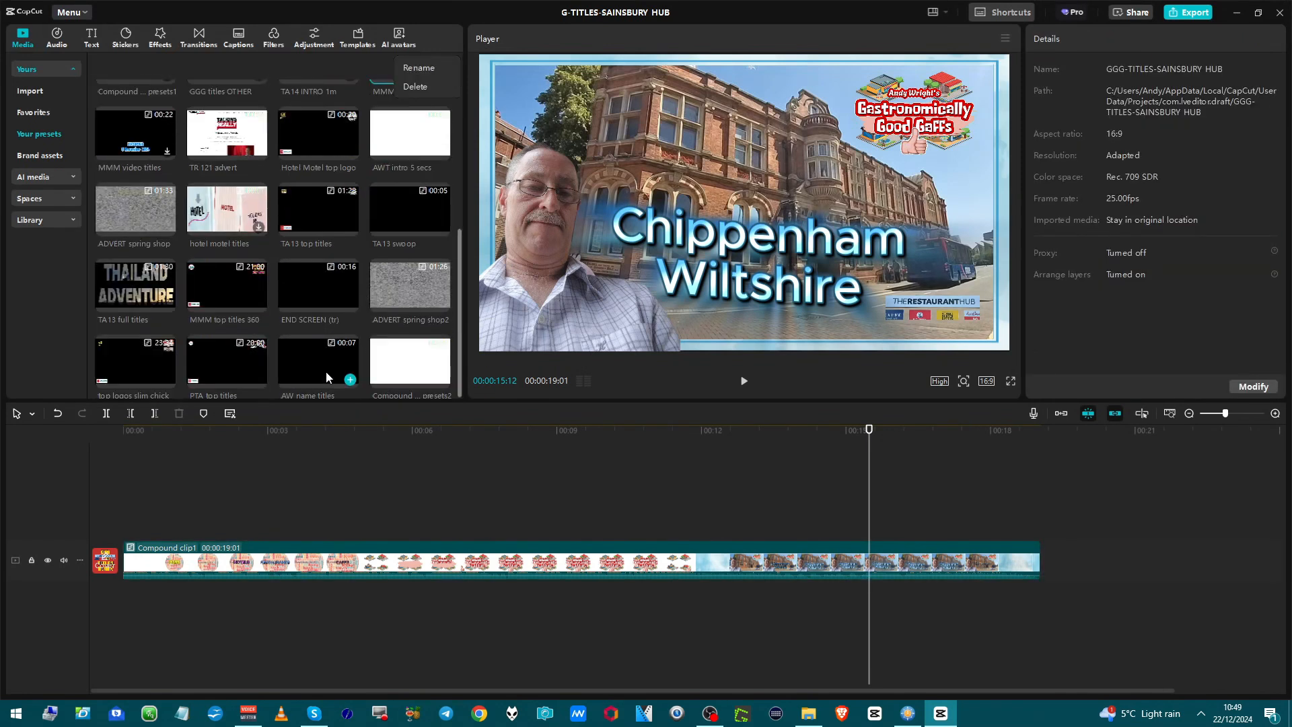
pyautogui.click(392, 362)
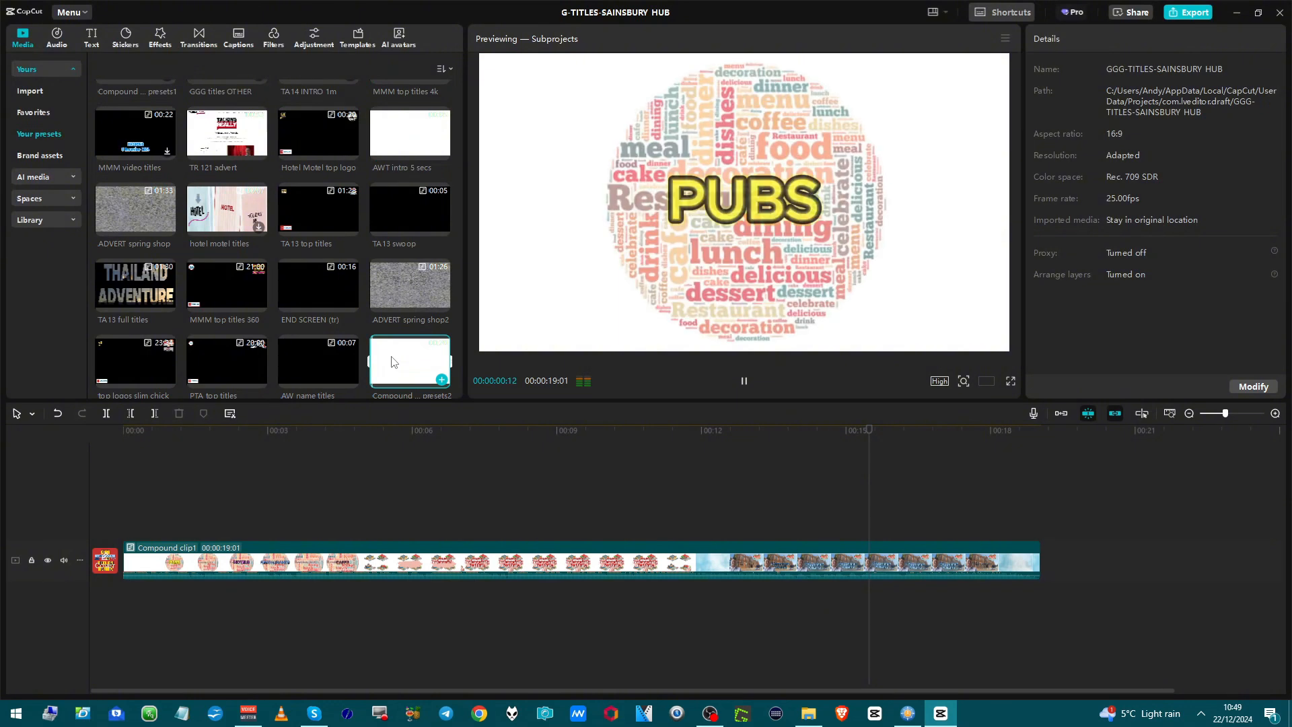
pyautogui.press('space')
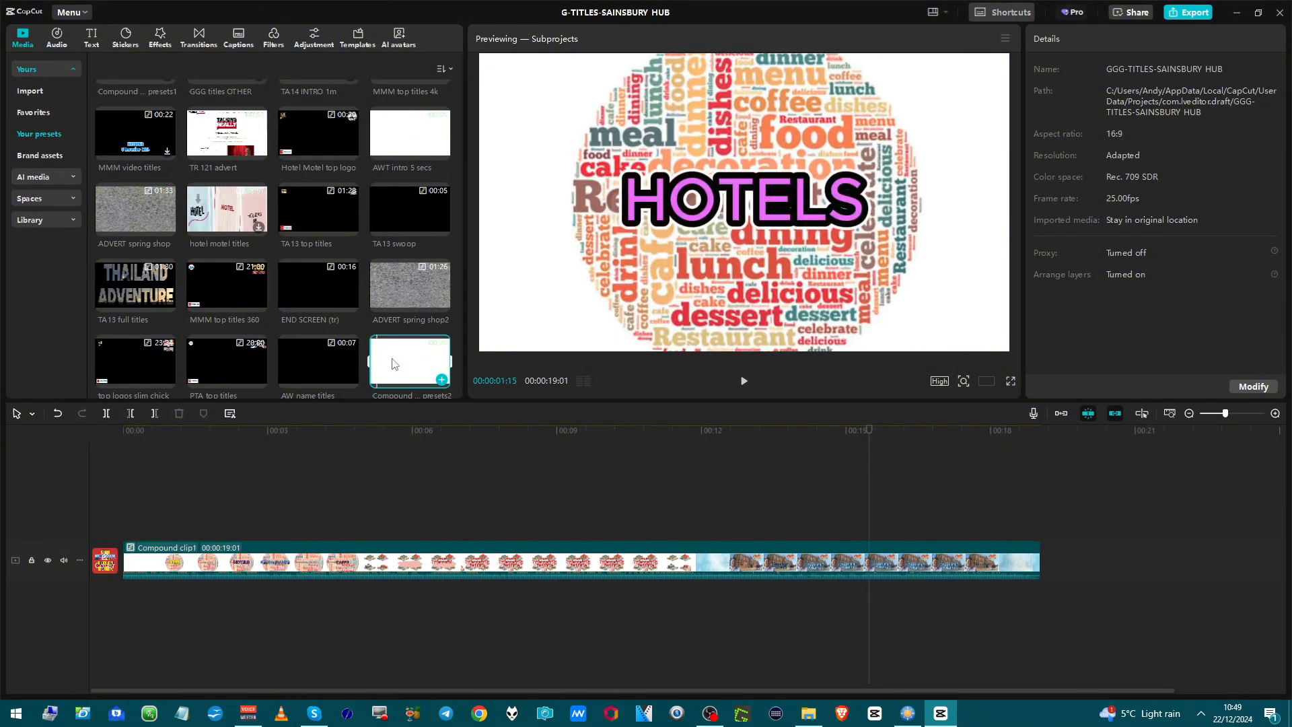
# Rename the newly saved compound clip preset as GGG sains hub title.
pyautogui.rightClick(394, 364)
pyautogui.click(402, 374)
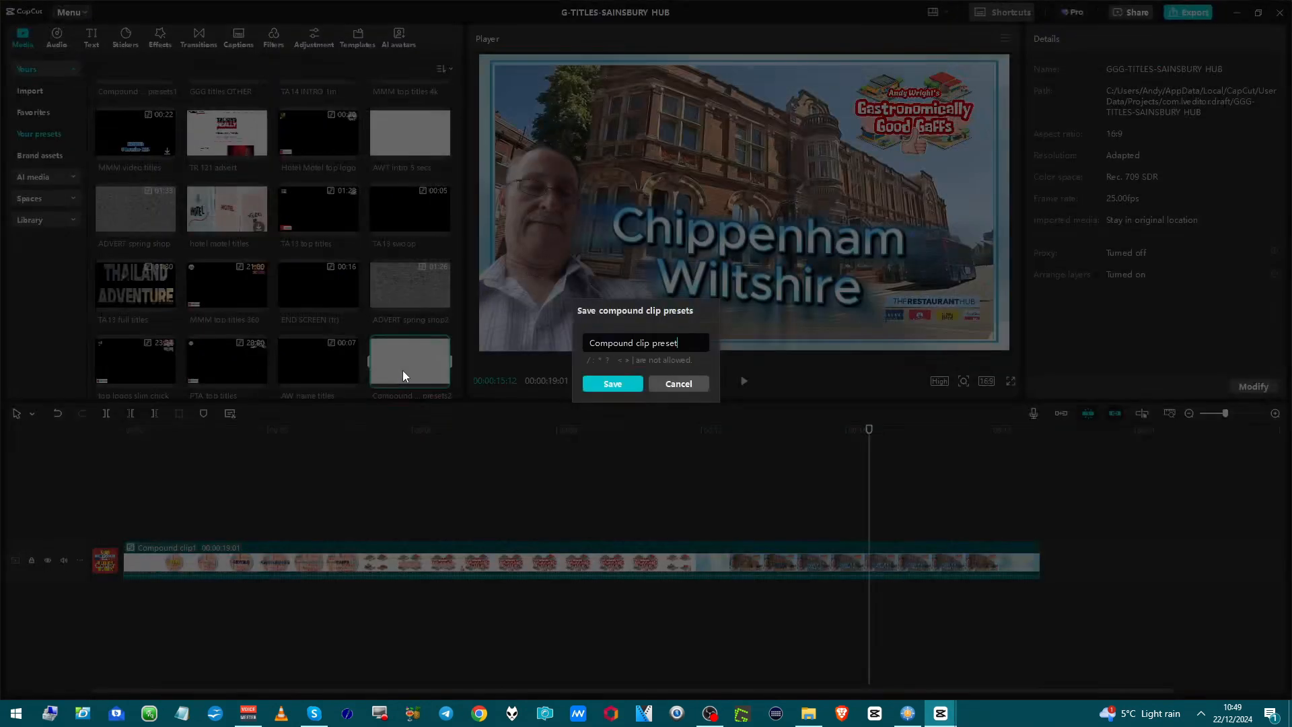
pyautogui.hotkey('ctrl', 'a')
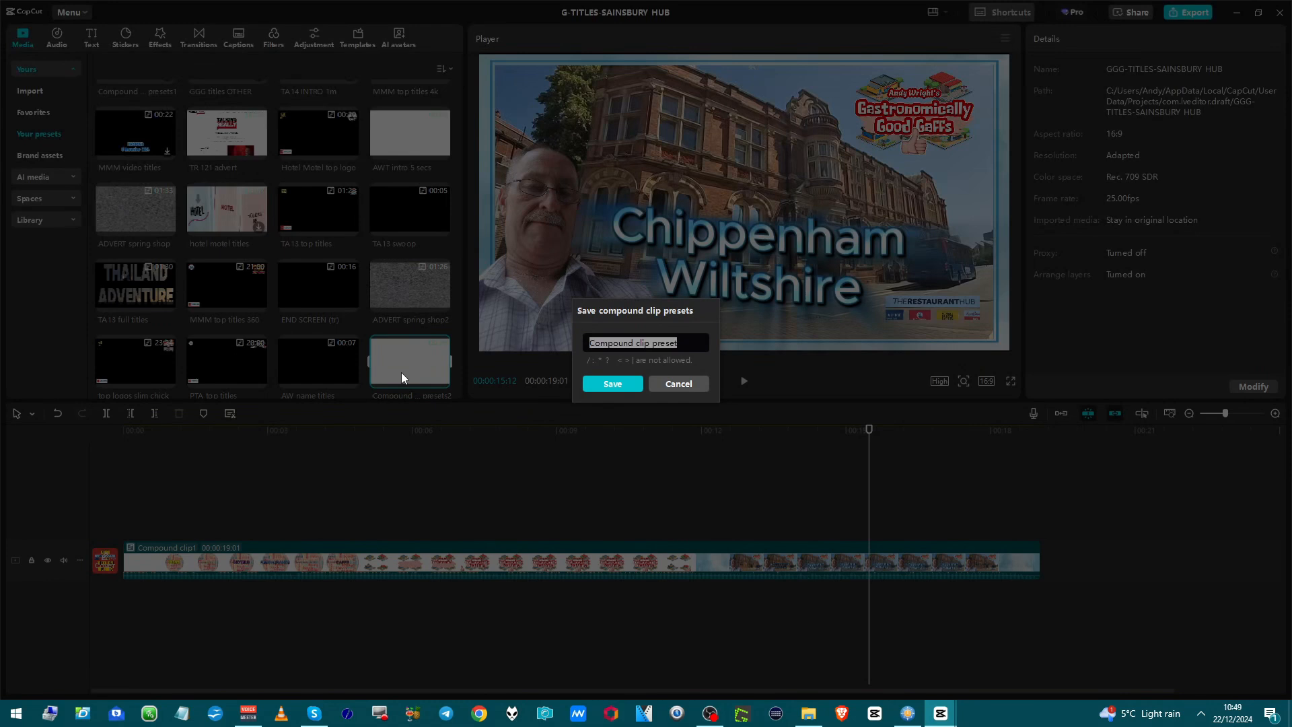
pyautogui.write('GG')
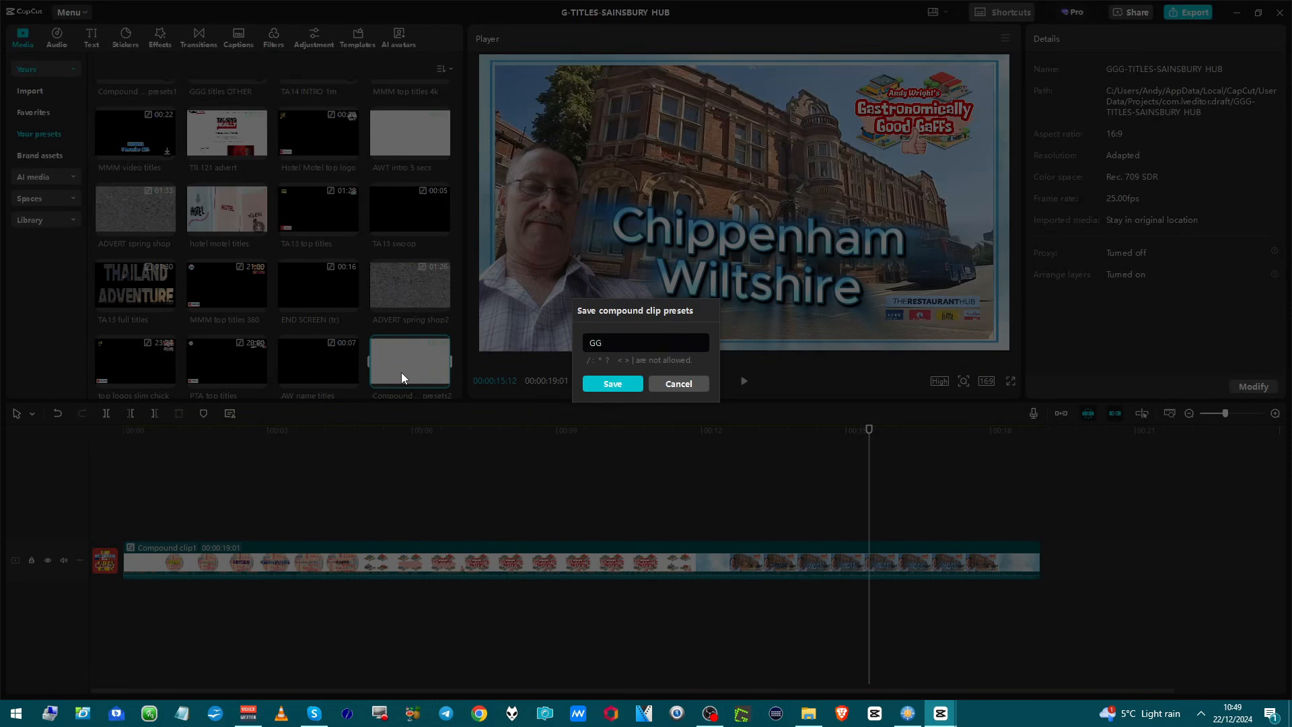
pyautogui.write('G sainsbury hub ti')
pyautogui.press('BackSpace')
pyautogui.press('BackSpace')
pyautogui.press('BackSpace')
pyautogui.press('BackSpace')
pyautogui.press('BackSpace')
pyautogui.press('BackSpace')
pyautogui.press('BackSpace')
pyautogui.press('BackSpace')
pyautogui.press('BackSpace')
pyautogui.press('BackSpace')
pyautogui.press('BackSpace')
pyautogui.press('BackSpace')
pyautogui.press('BackSpace')
pyautogui.write('ins hub title')
pyautogui.click(631, 381)
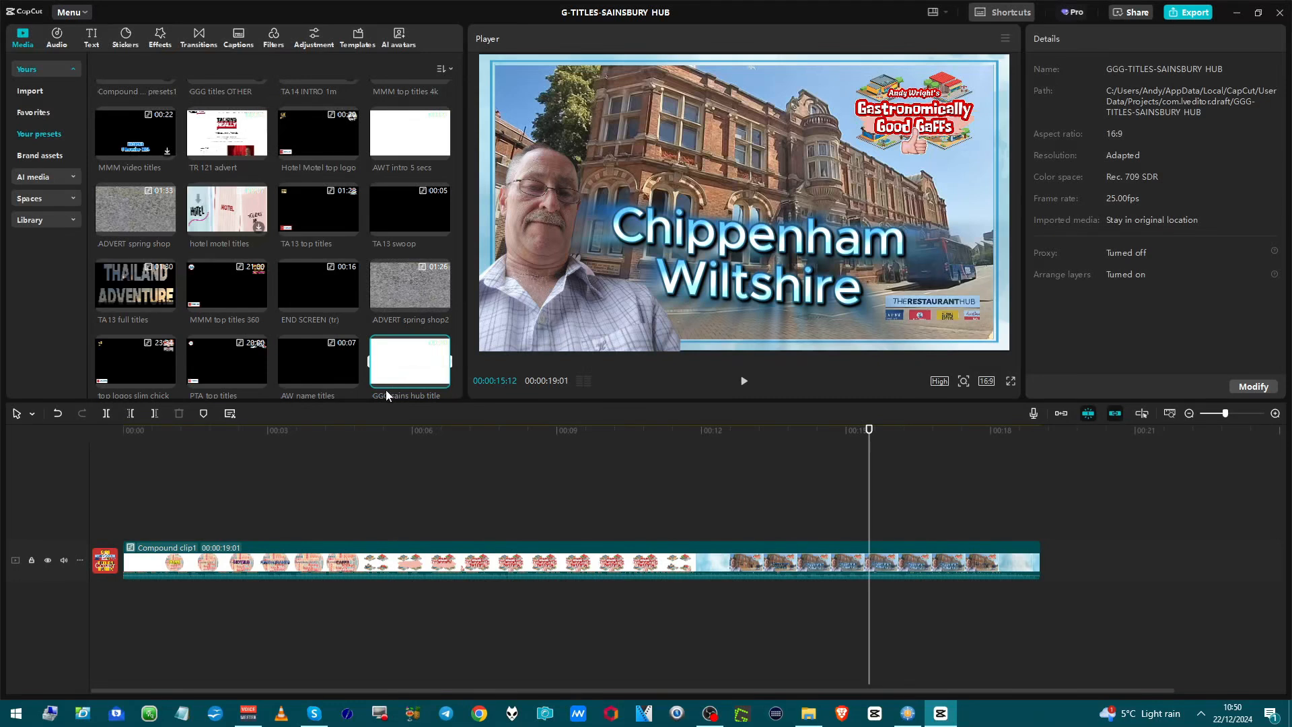
pyautogui.moveTo(387, 391); pyautogui.dragTo(333, 426)
pyautogui.click(659, 265)
pyautogui.moveTo(661, 259); pyautogui.dragTo(669, 234)
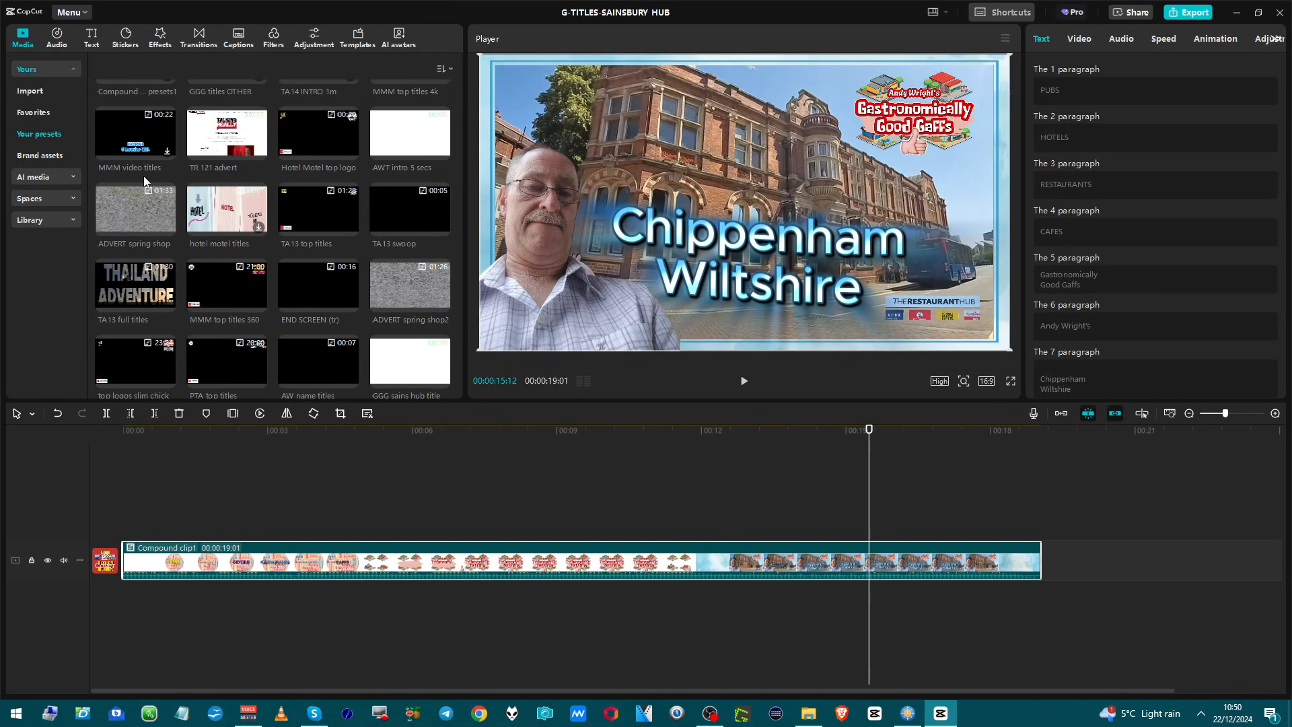
# Return to the home page and open the options of the GGG-TITLES-SAINSBURY HUB project.
pyautogui.click(73, 13)
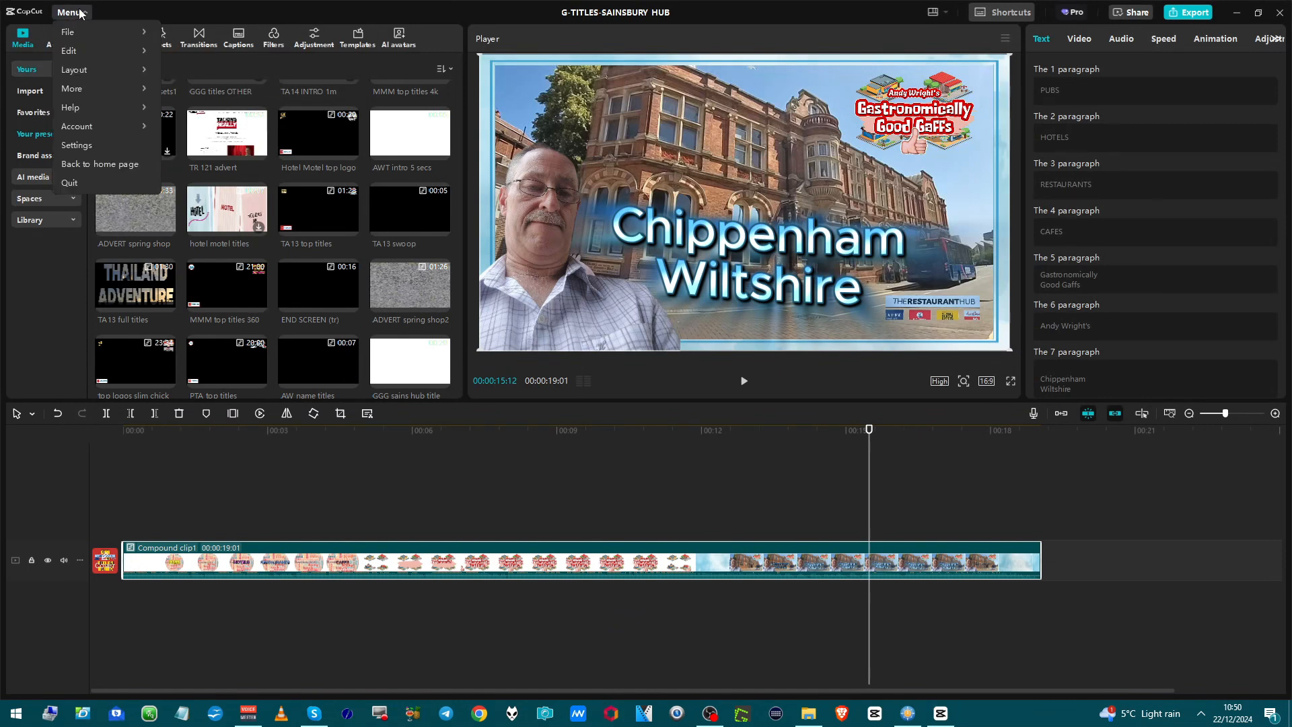
pyautogui.click(67, 168)
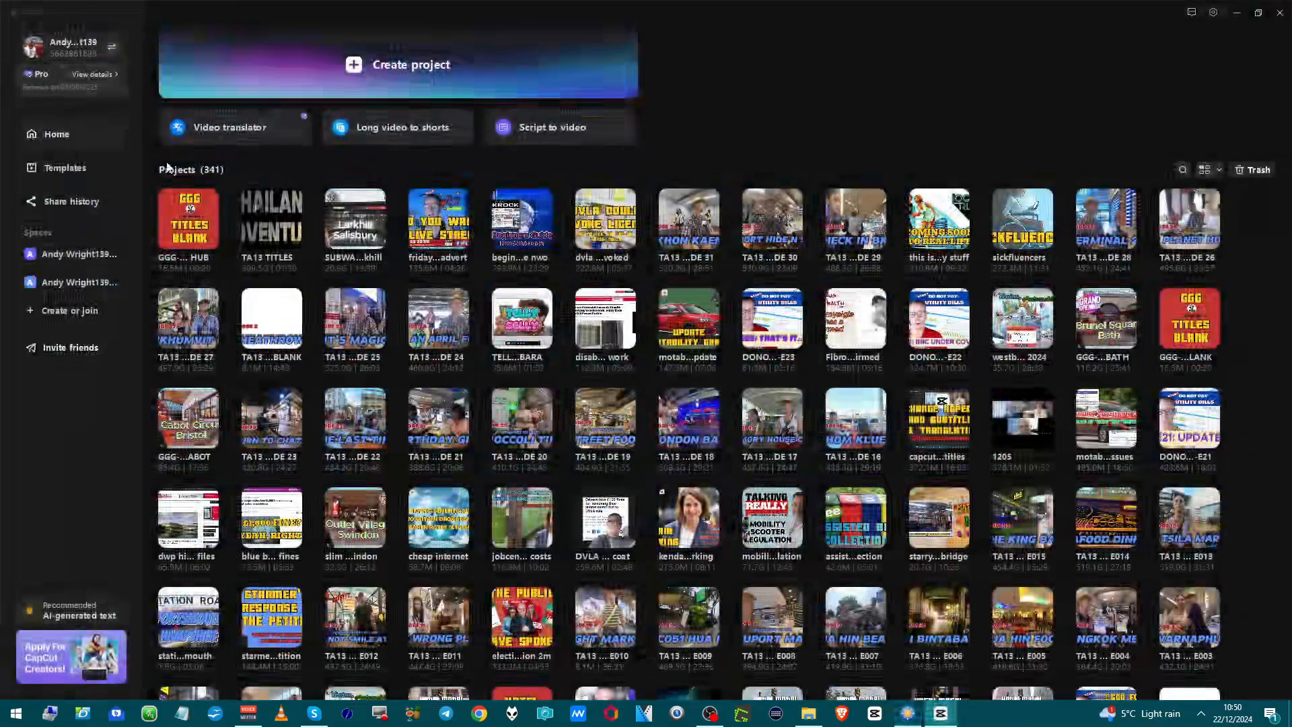
pyautogui.rightClick(208, 242)
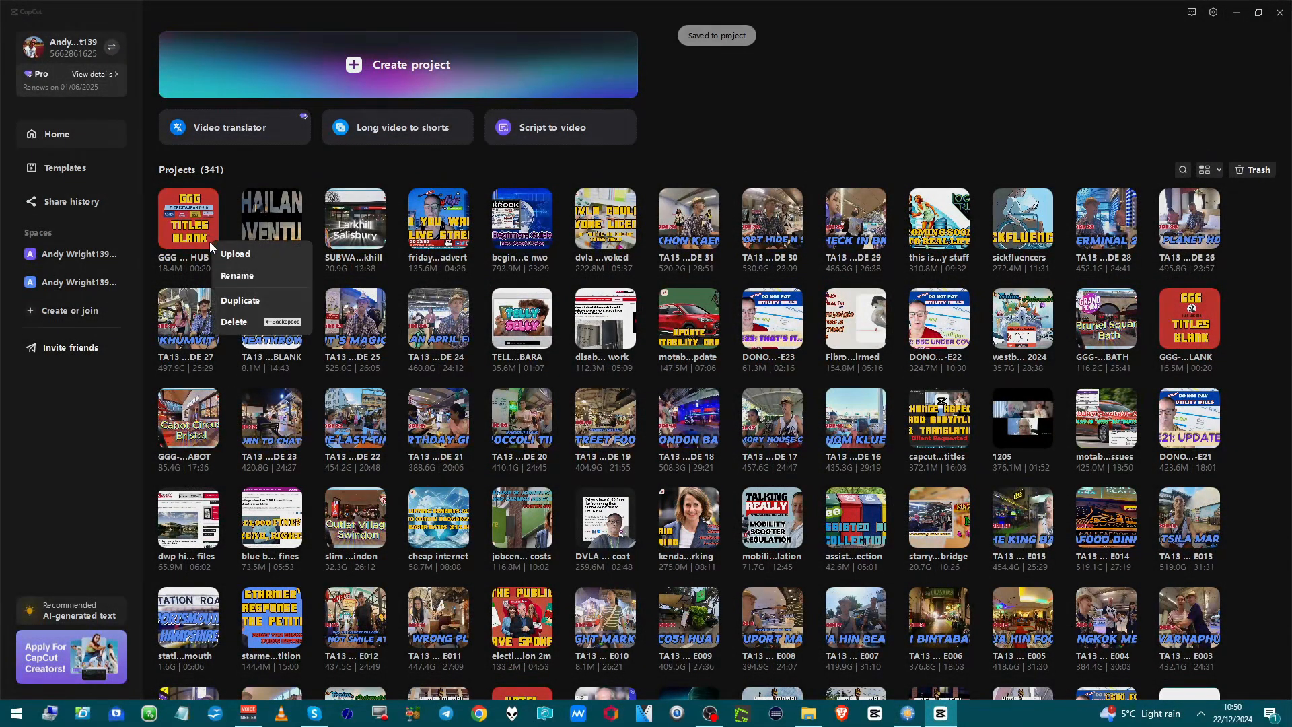